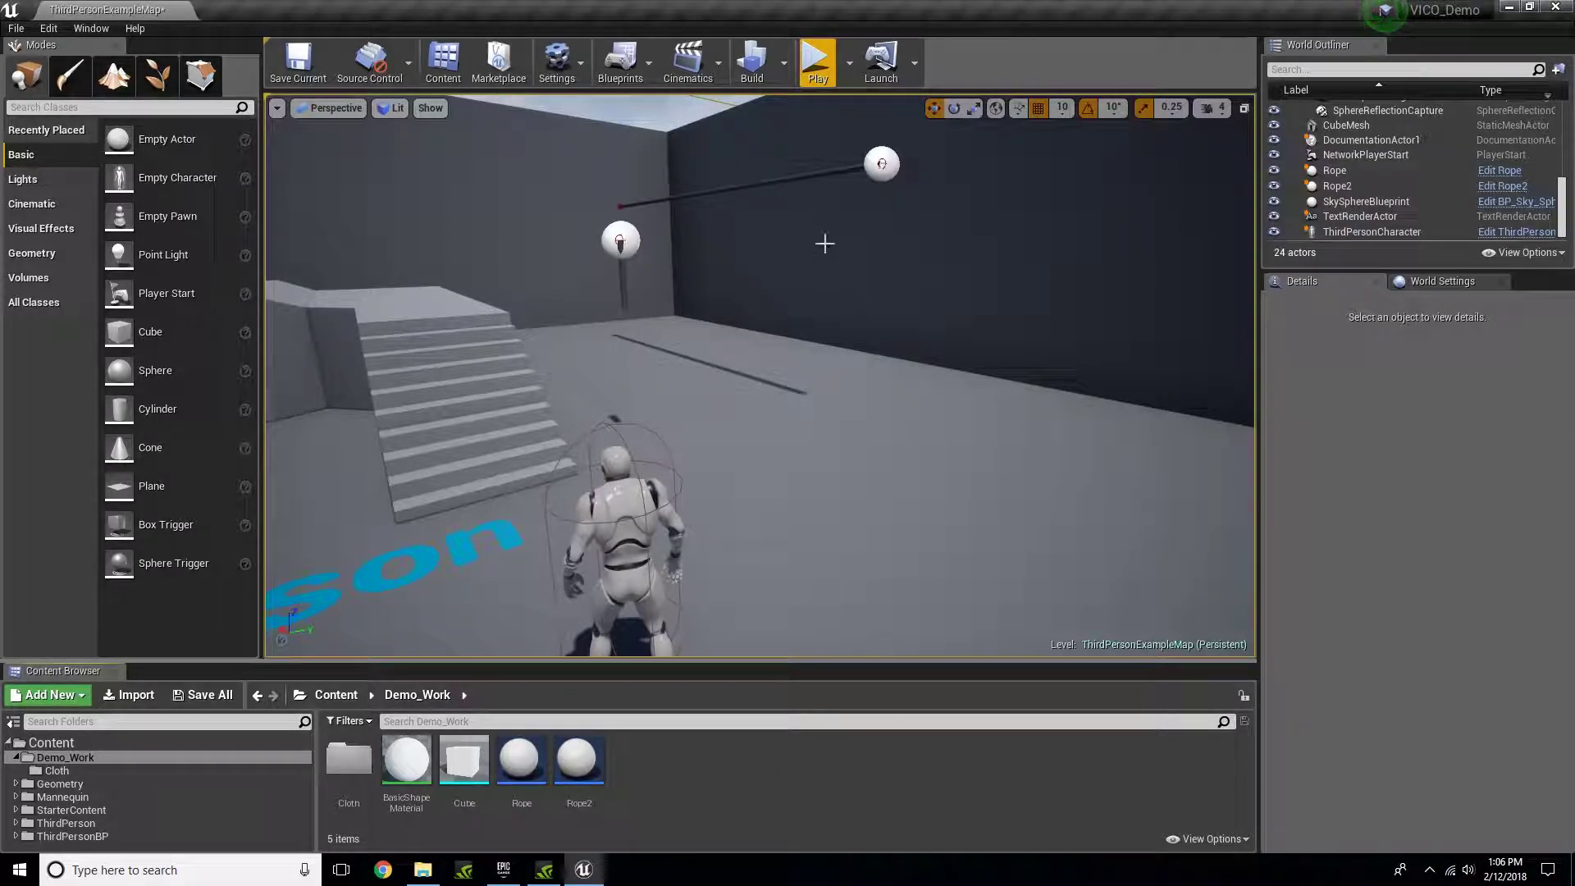
Place the Cube mesh in the level beside the stairs and position it at the hanging rope's lower end, about X -300, Z 300.
{"action": "left_click_drag", "start_coordinate": [464, 759], "coordinate": [632, 406]}
{"action": "right_click_drag", "start_coordinate": [631, 406], "coordinate": [484, 455]}
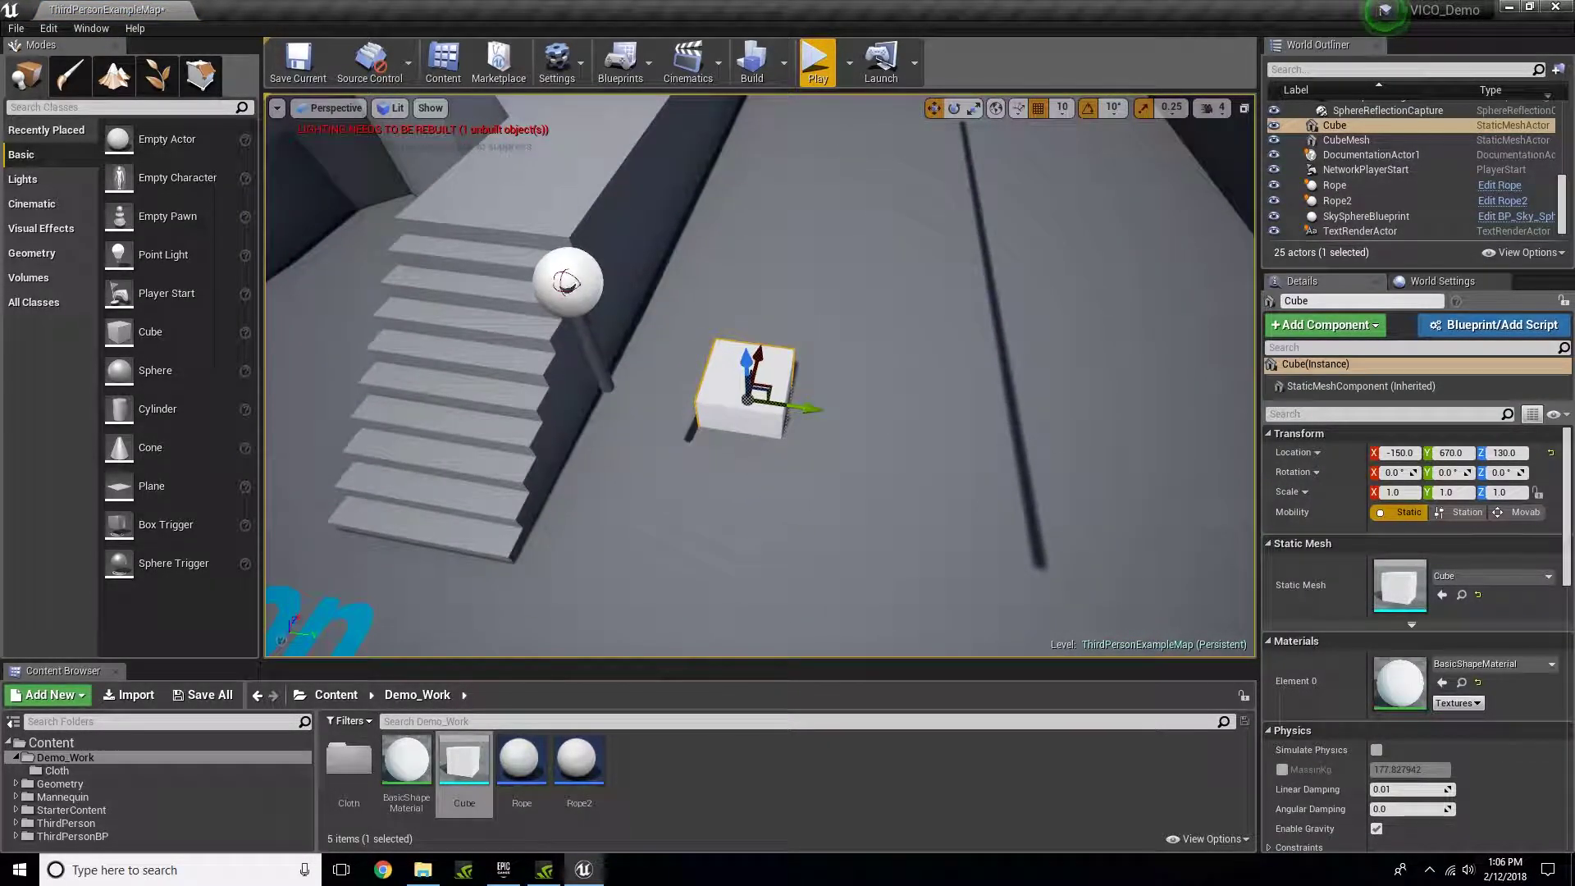
{"action": "left_click_drag", "start_coordinate": [758, 355], "coordinate": [718, 455]}
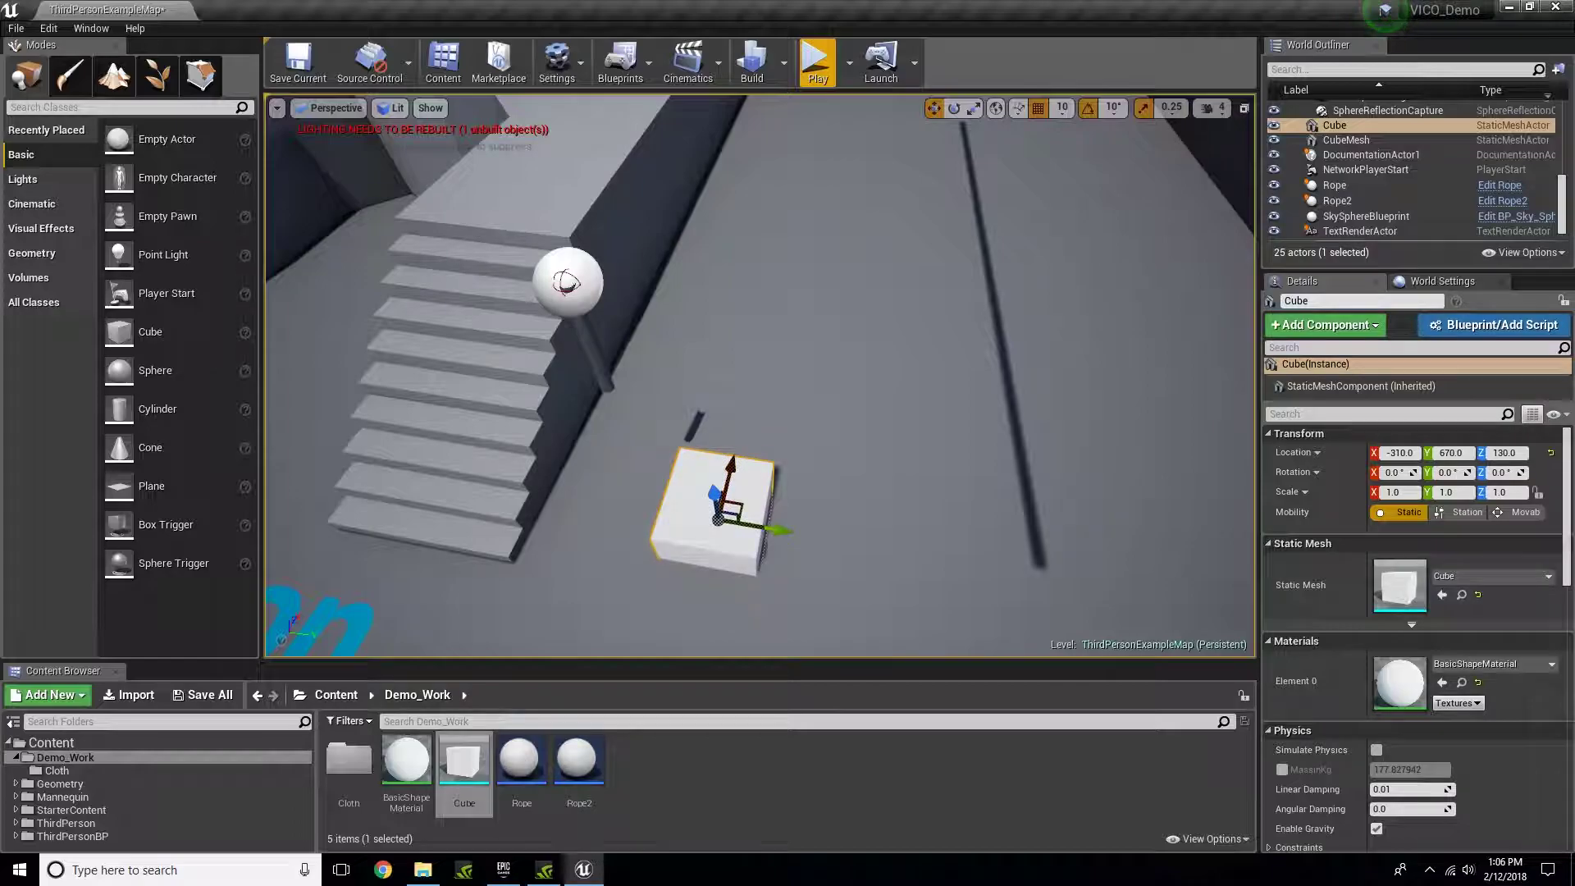
{"action": "left_click_drag", "start_coordinate": [778, 533], "coordinate": [598, 364]}
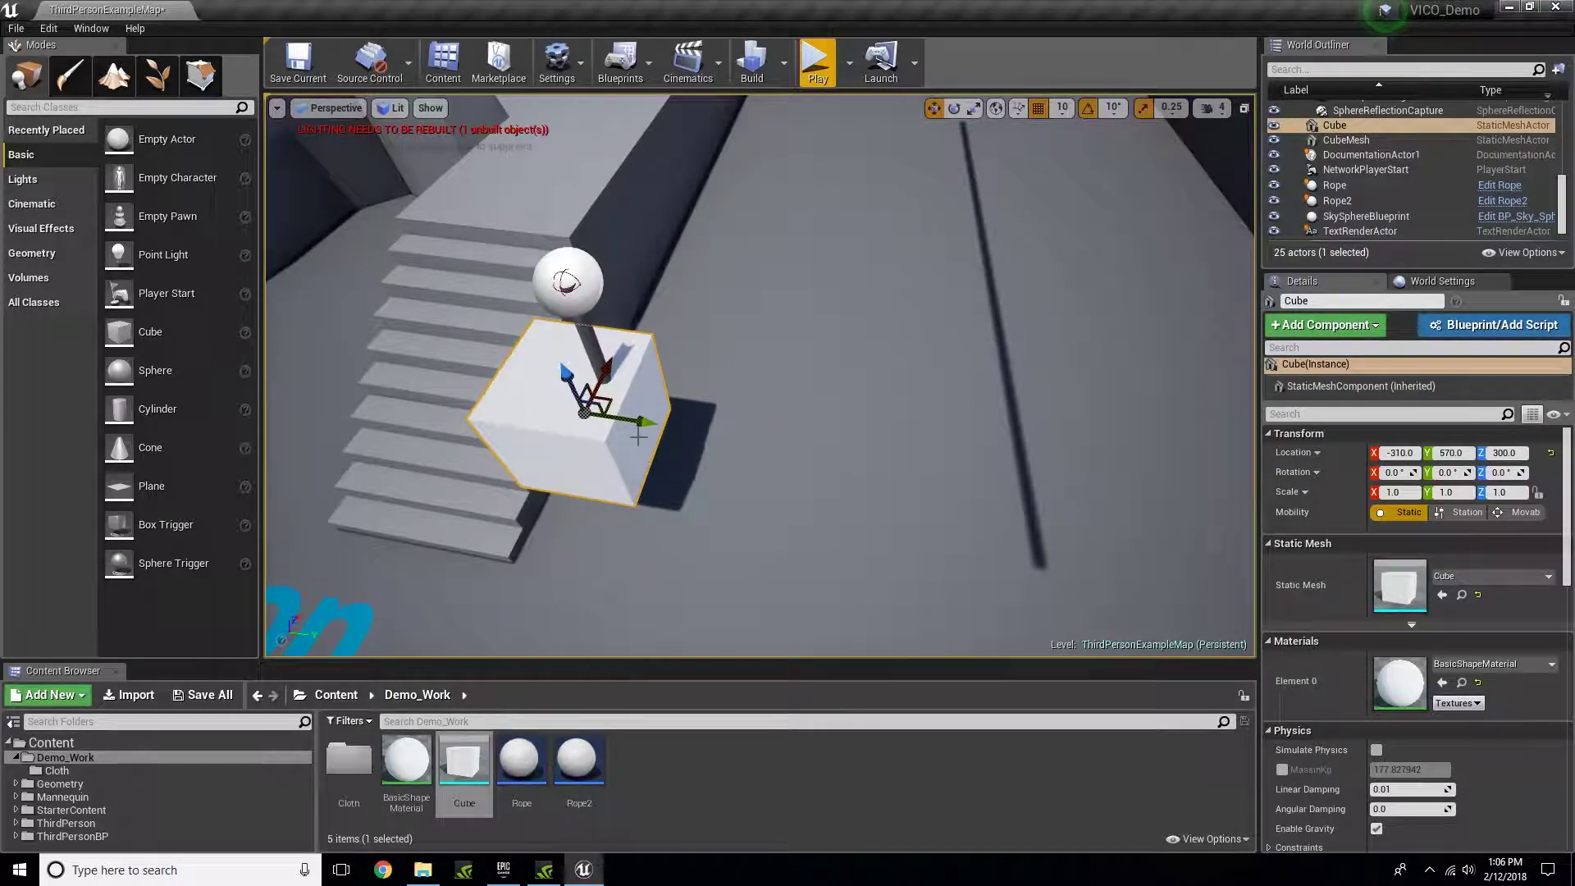
{"action": "left_click_drag", "start_coordinate": [638, 437], "coordinate": [663, 441]}
{"action": "left_click_drag", "start_coordinate": [630, 367], "coordinate": [637, 355]}
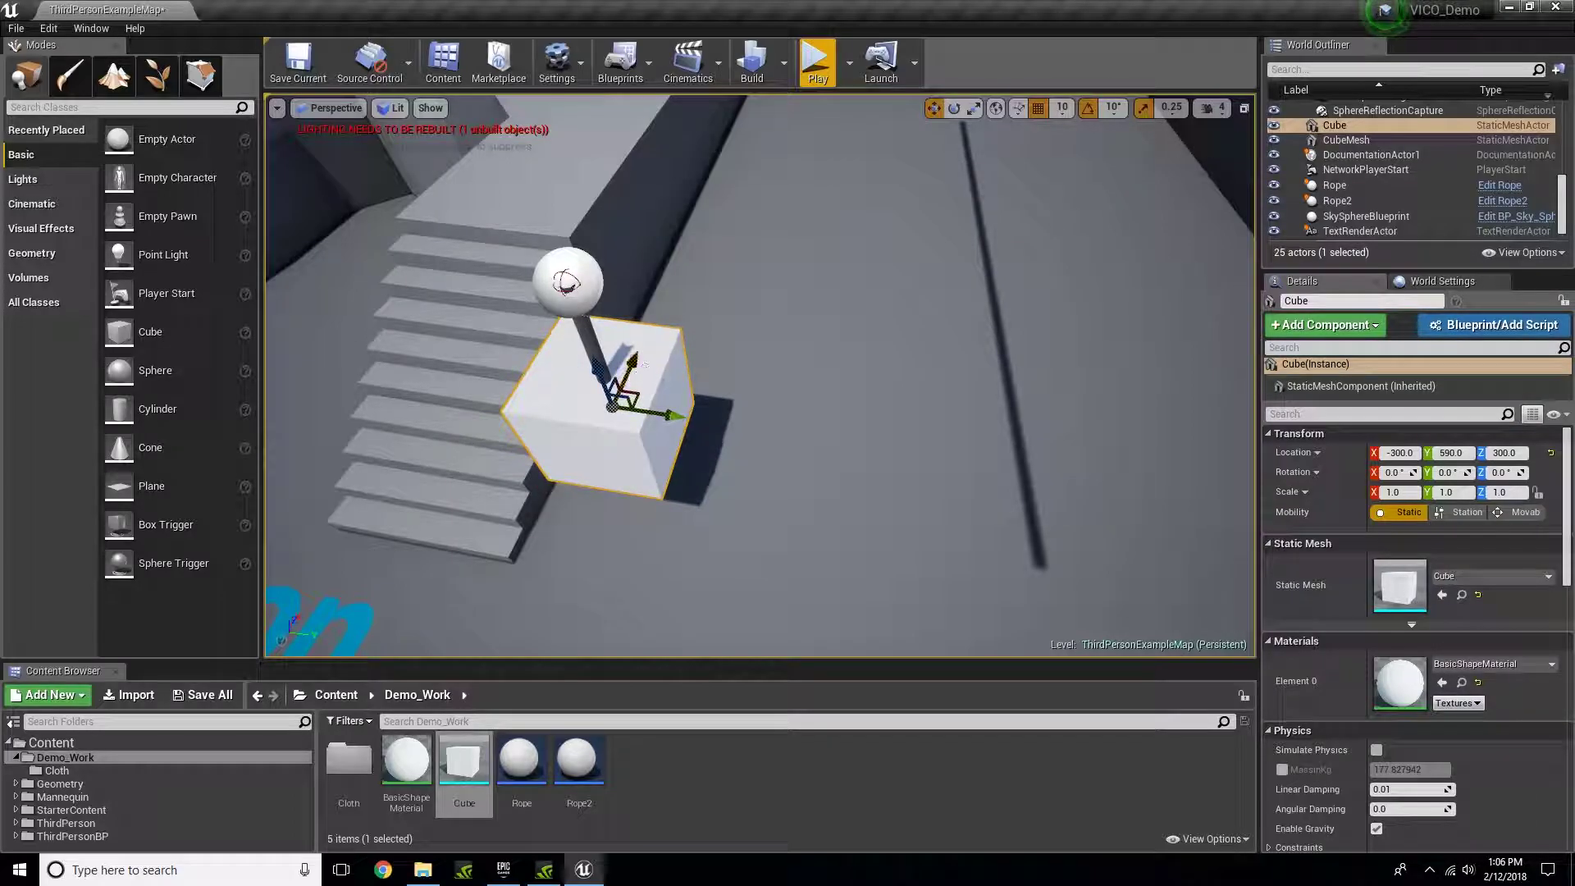
{"action": "right_click_drag", "start_coordinate": [636, 355], "coordinate": [721, 242]}
{"action": "key", "text": "f"}
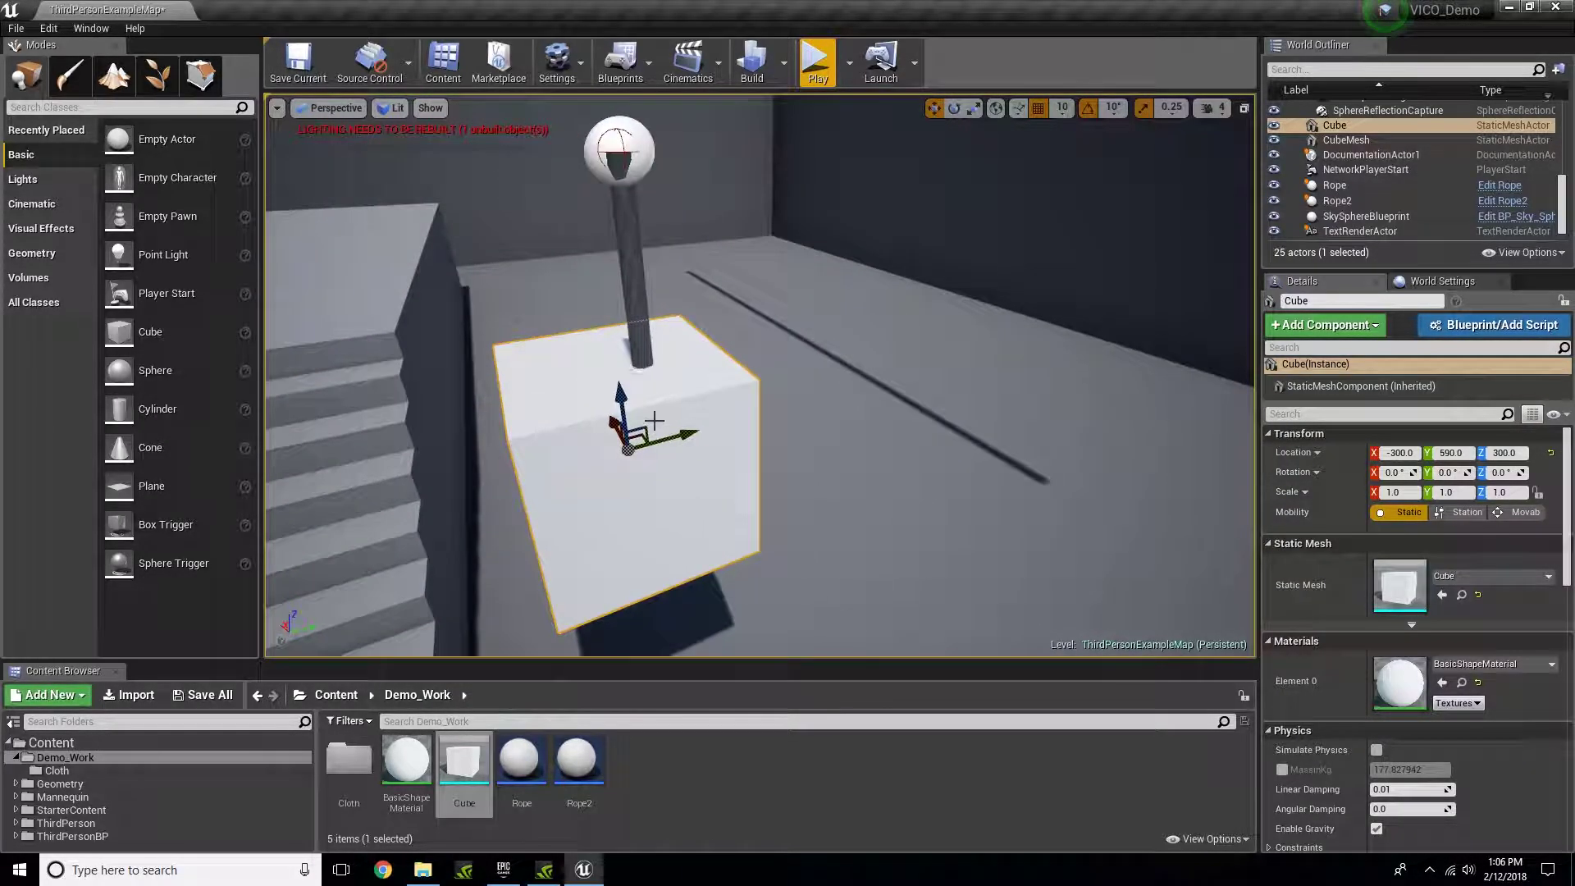
{"action": "left_click_drag", "start_coordinate": [689, 435], "coordinate": [706, 431]}
{"action": "mouse_move", "coordinate": [705, 431]}
{"action": "right_mouse_down"}
{"action": "mouse_move", "coordinate": [746, 492]}
{"action": "mouse_move", "coordinate": [738, 410]}
{"action": "mouse_move", "coordinate": [705, 459]}
{"action": "right_mouse_up"}
{"action": "right_click_drag", "start_coordinate": [680, 406], "coordinate": [677, 402]}
Enable Simulate Physics on the cube and set its collision preset to BlockAll.
{"action": "scroll", "coordinate": [1298, 622], "scroll_direction": "down", "scroll_amount": 4}
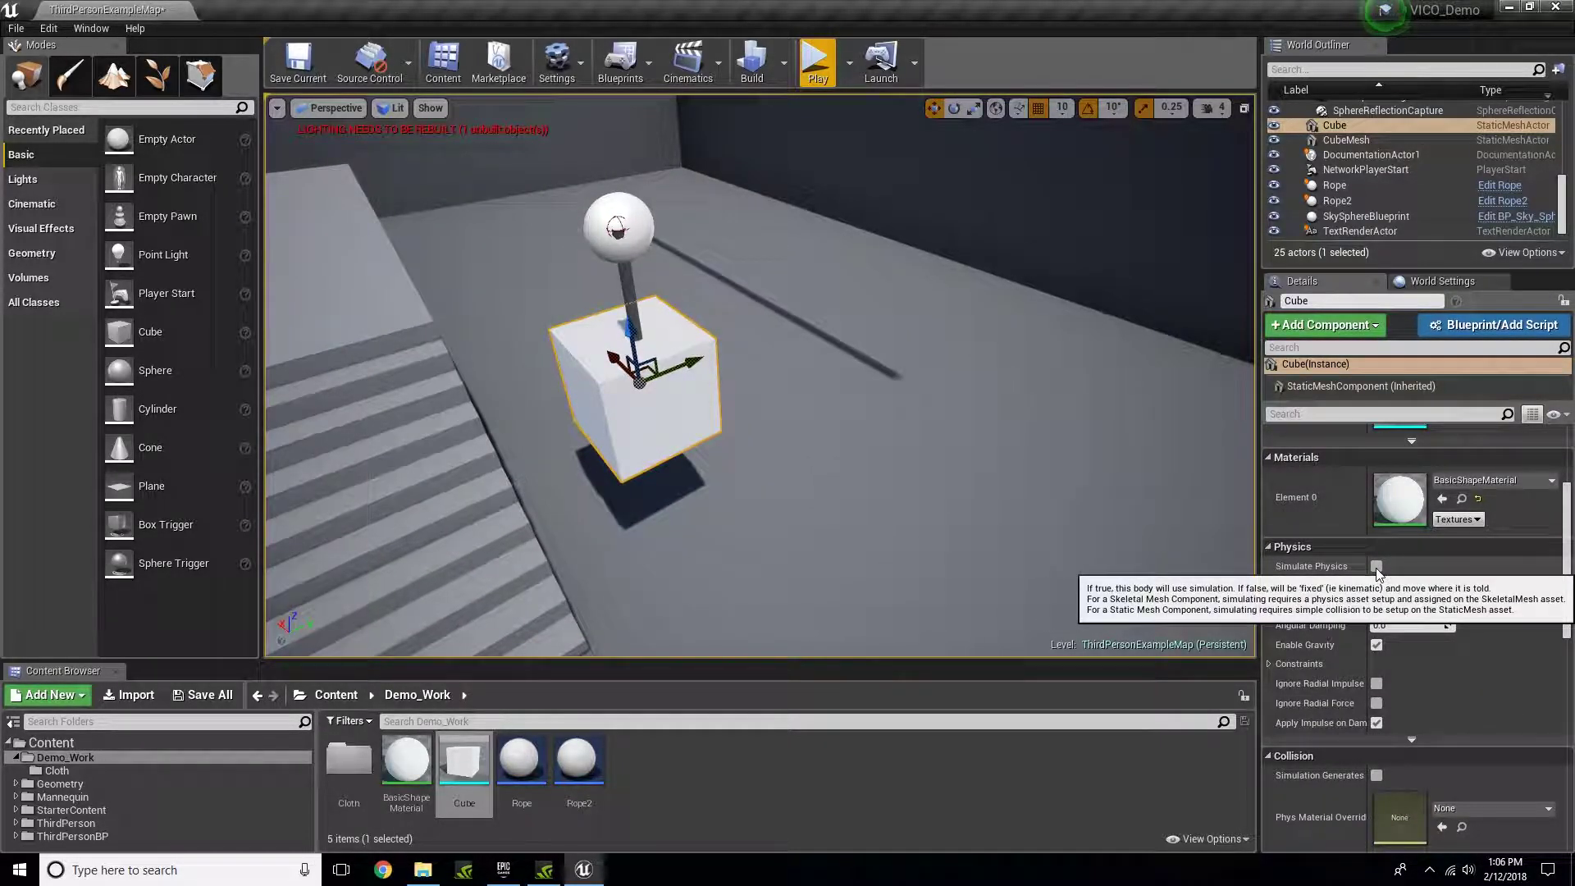
{"action": "left_click", "coordinate": [1376, 567]}
{"action": "scroll", "coordinate": [1360, 643], "scroll_direction": "down", "scroll_amount": 6}
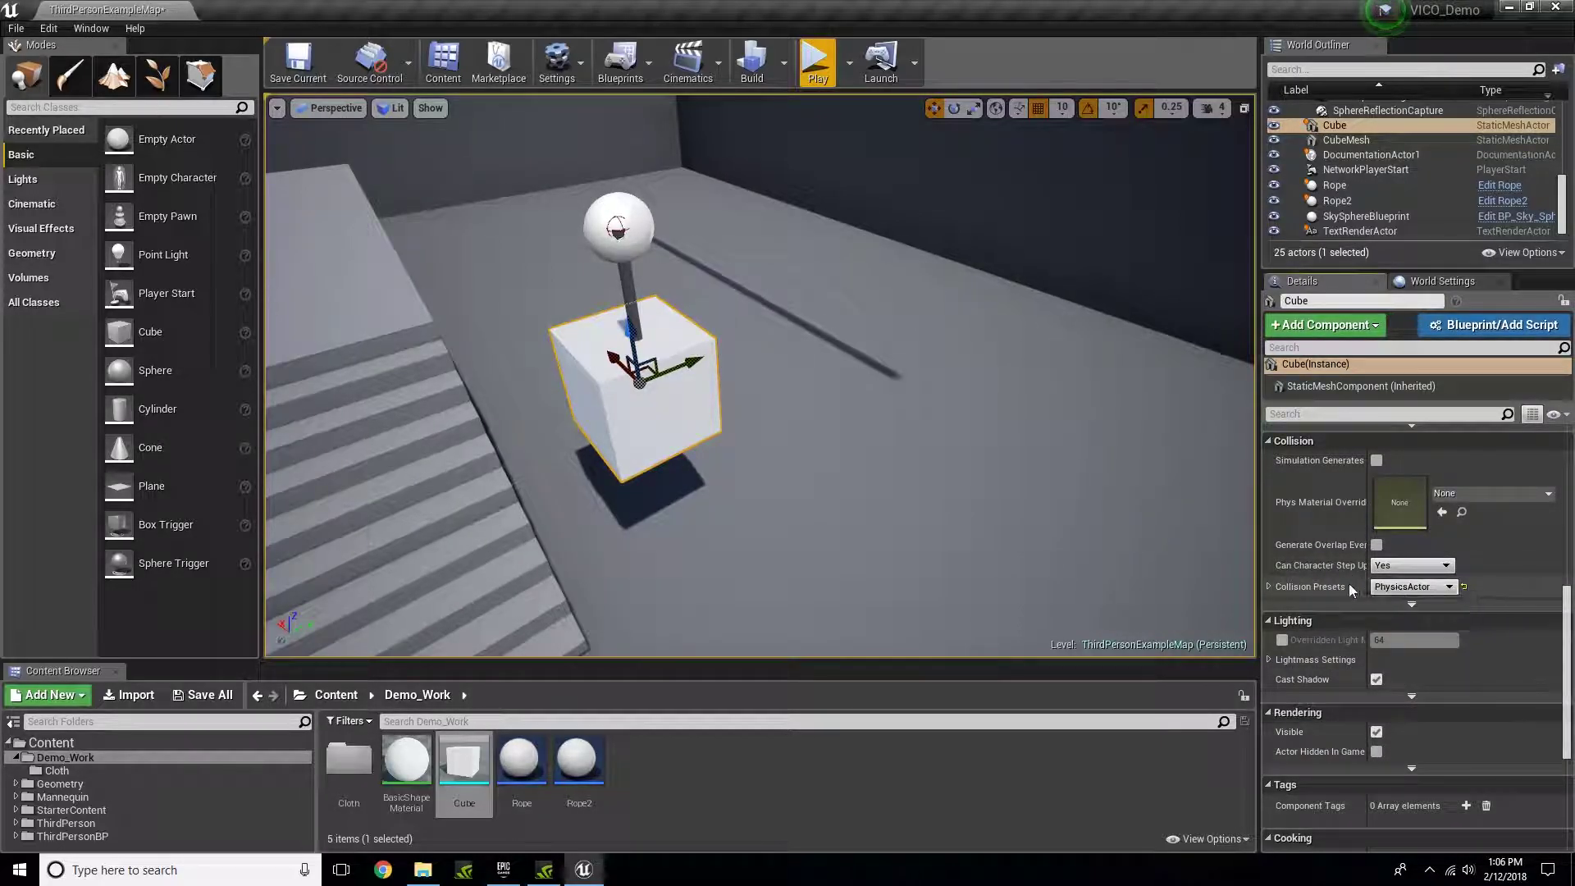
{"action": "left_click", "coordinate": [1410, 587]}
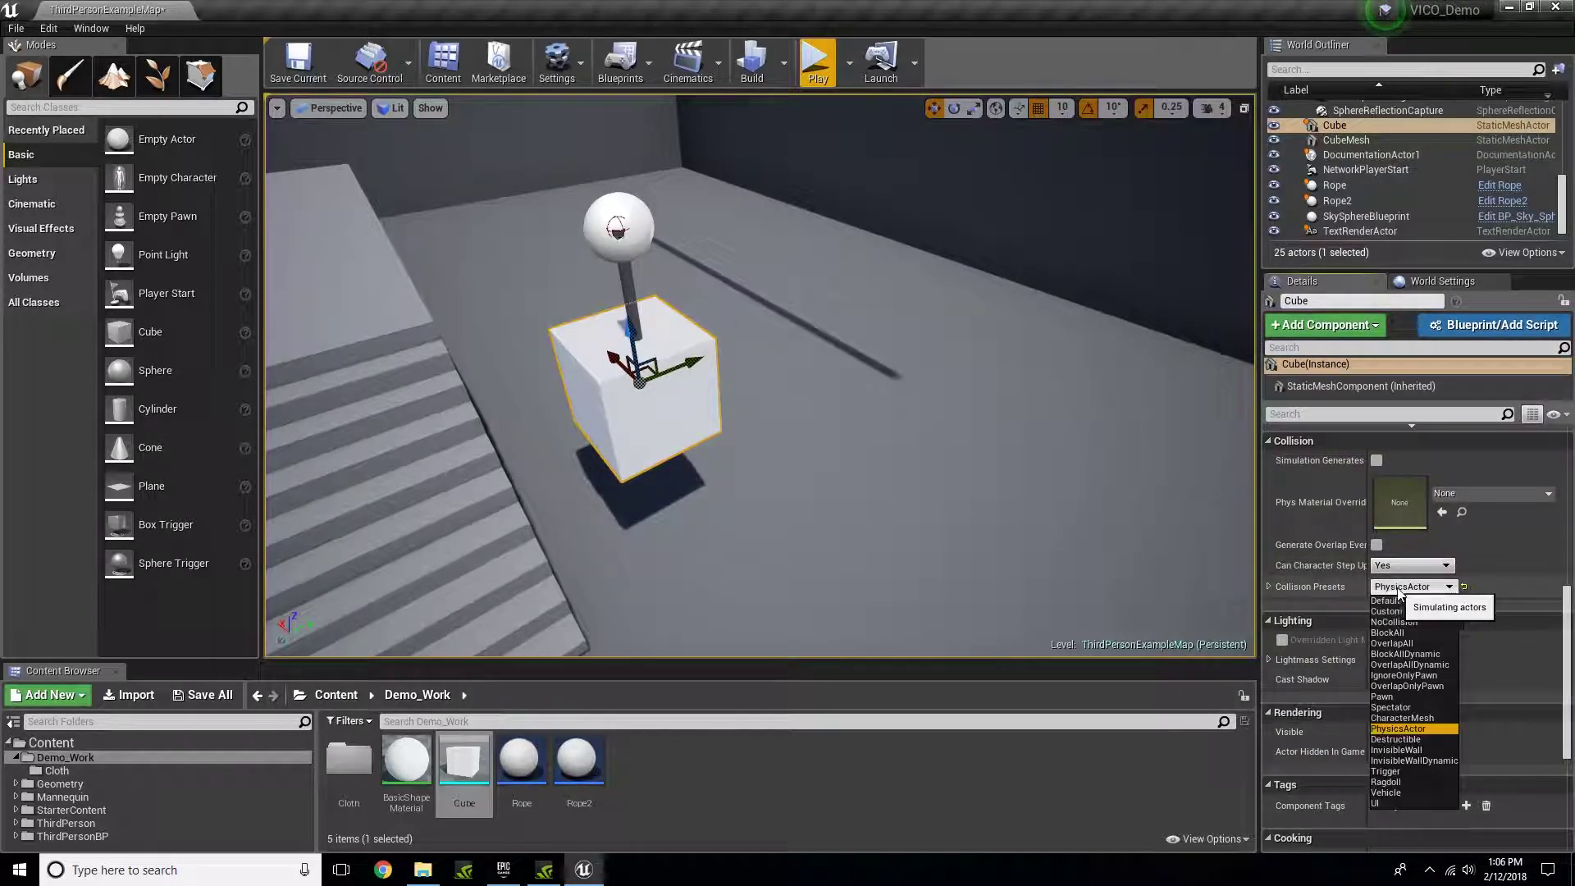
{"action": "left_click", "coordinate": [1391, 632]}
Play the level and run the character into the cube to test how it behaves on the rope, ending the play session.
{"action": "left_click_drag", "start_coordinate": [1076, 536], "coordinate": [989, 467], "text": "alt"}
{"action": "key", "text": "s"}
{"action": "mouse_move", "coordinate": [989, 467]}
{"action": "right_mouse_down"}
{"action": "mouse_move", "coordinate": [991, 426]}
{"action": "mouse_move", "coordinate": [972, 447]}
{"action": "right_mouse_up"}
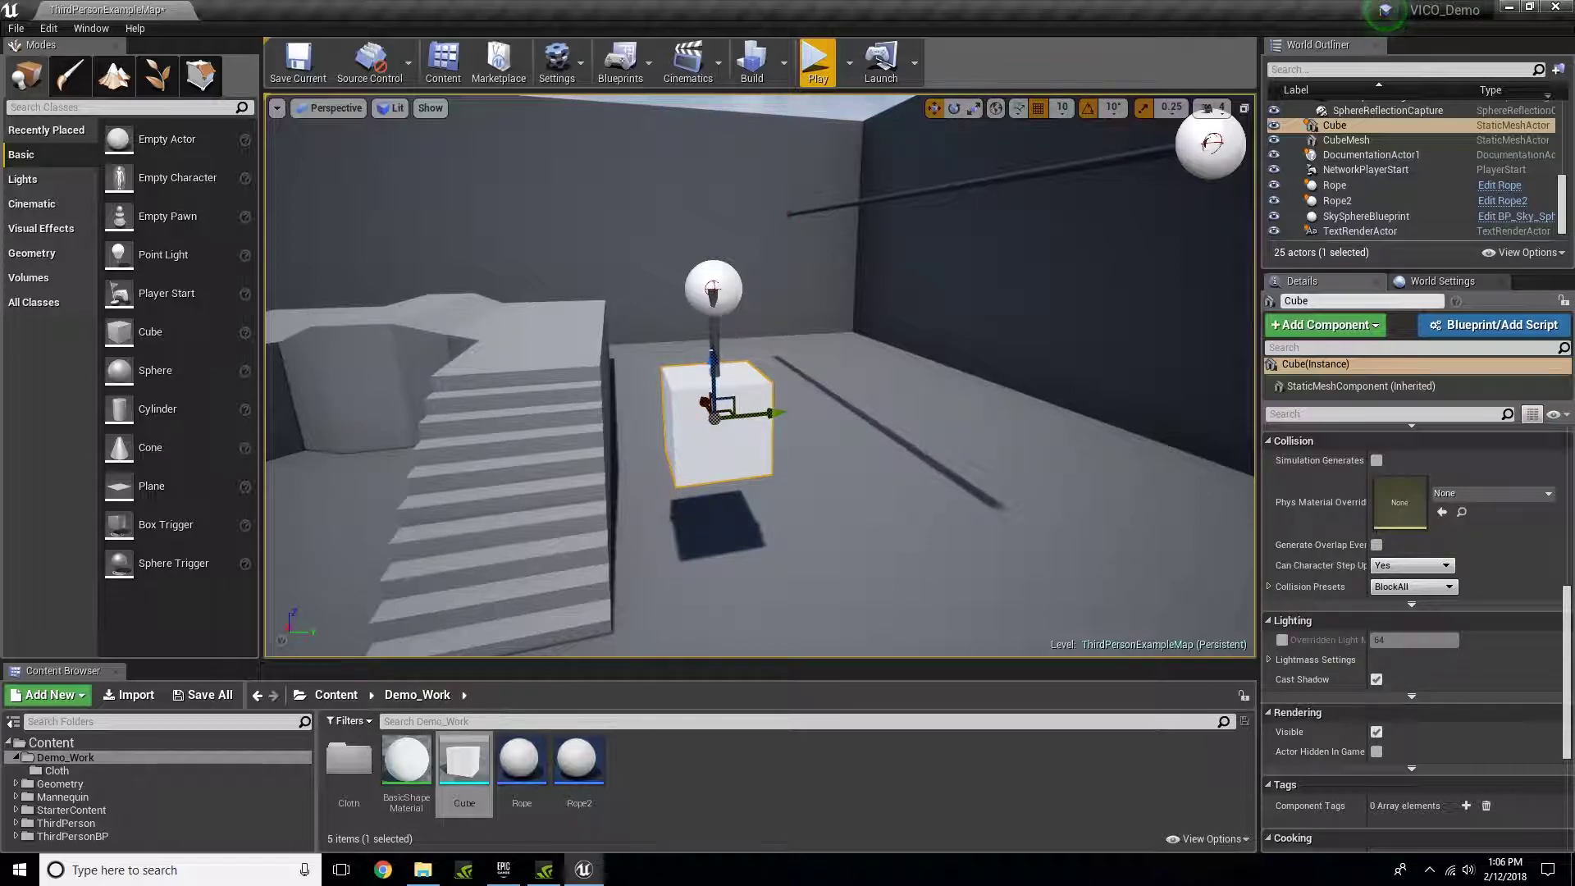
{"action": "left_click", "coordinate": [817, 63]}
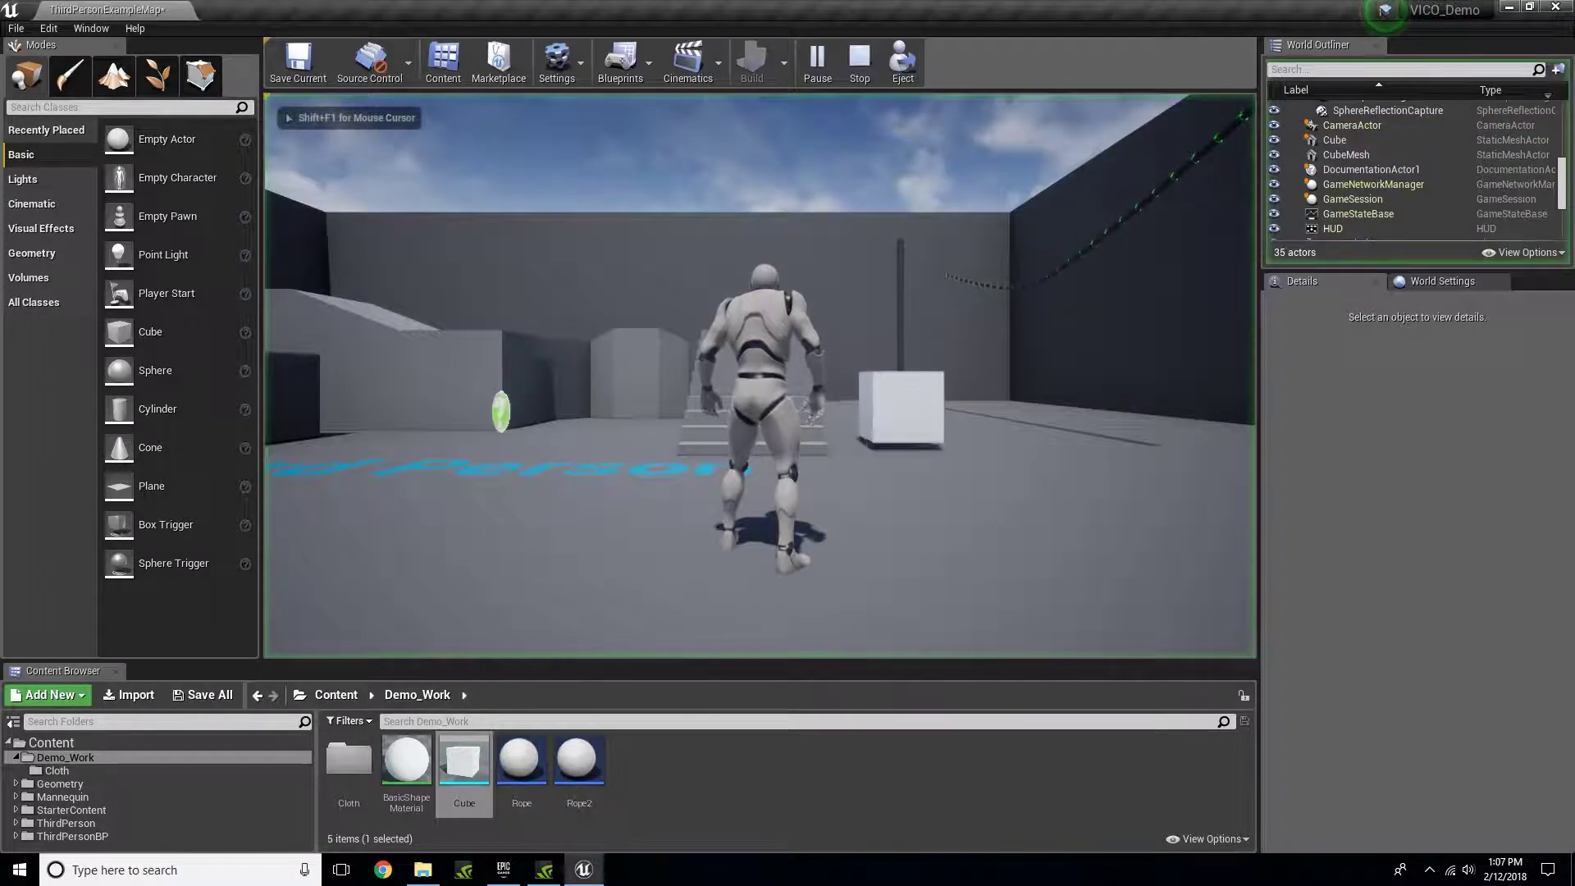
{"action": "key", "text": "w"}
{"action": "key", "text": "w"}
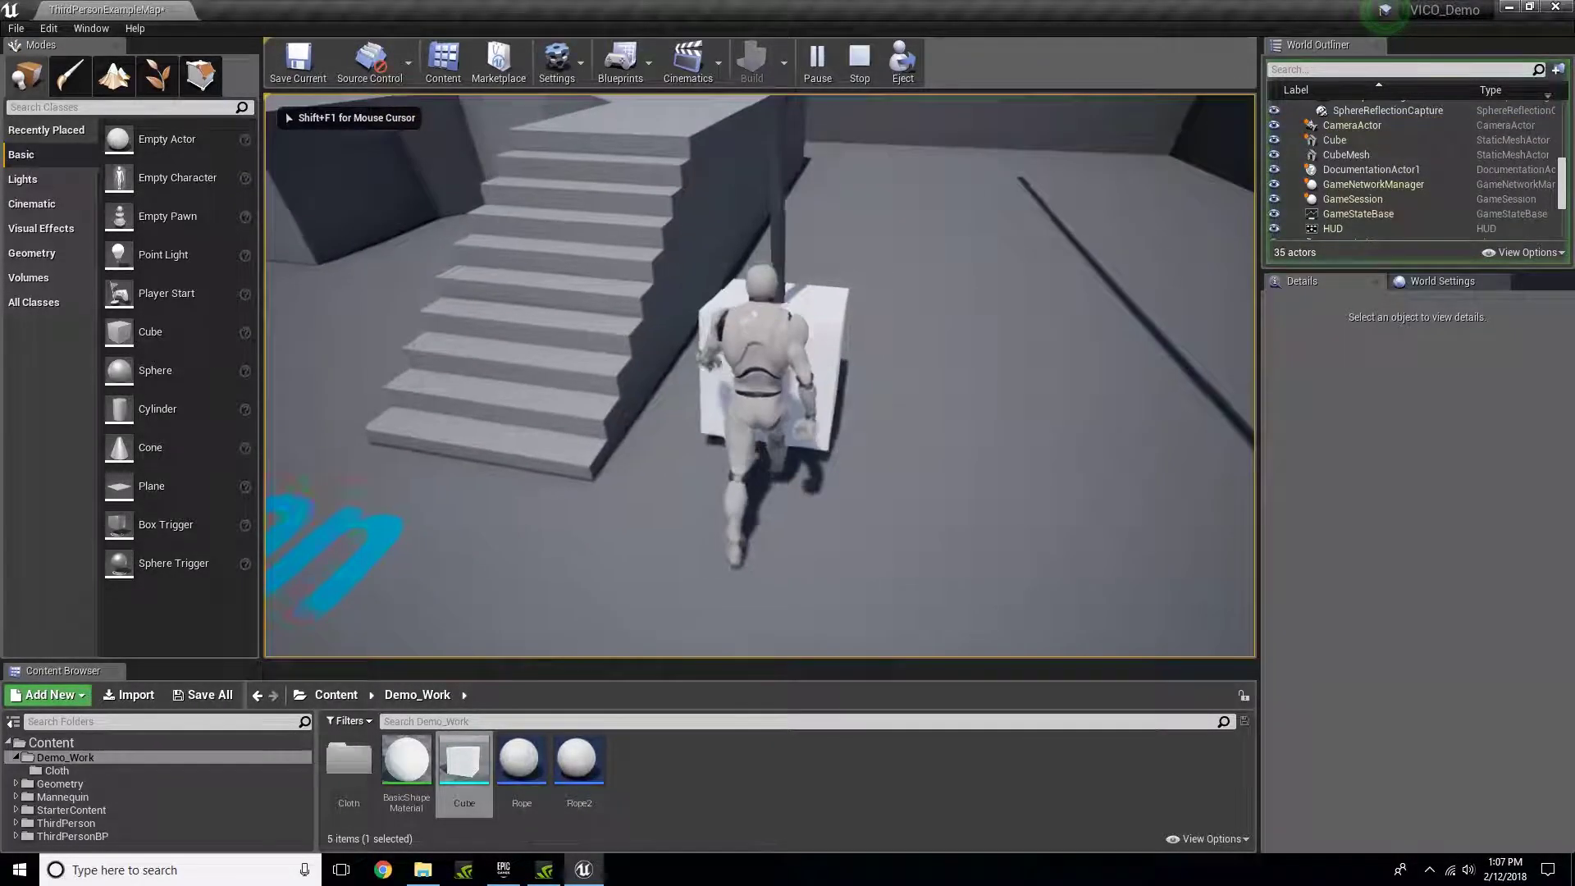
{"action": "key", "text": "w"}
{"action": "key", "text": "d"}
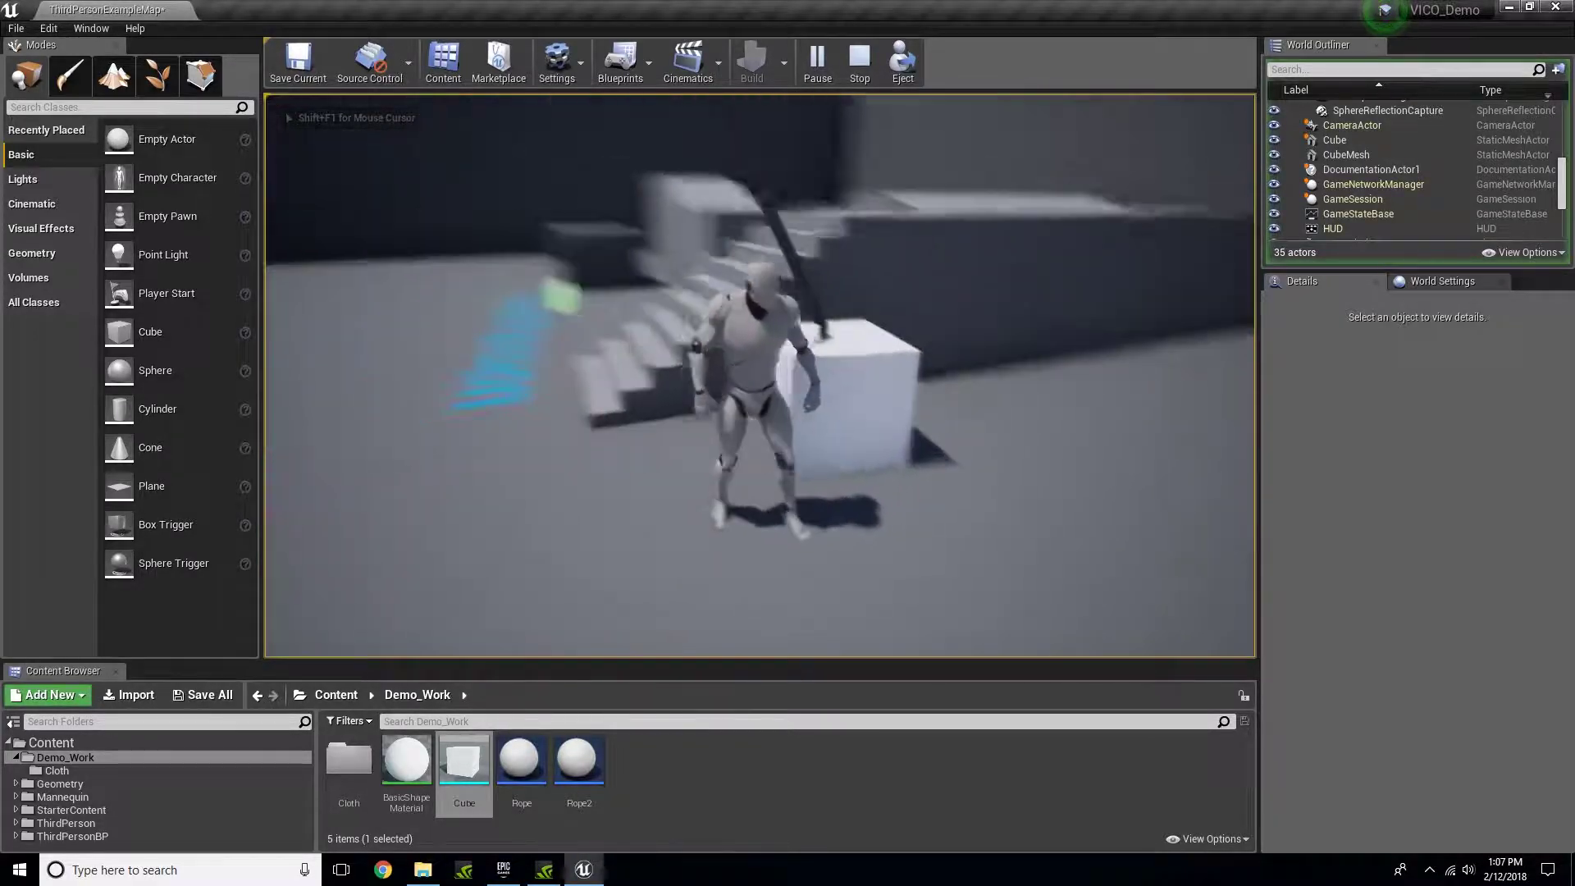
{"action": "key", "text": "w"}
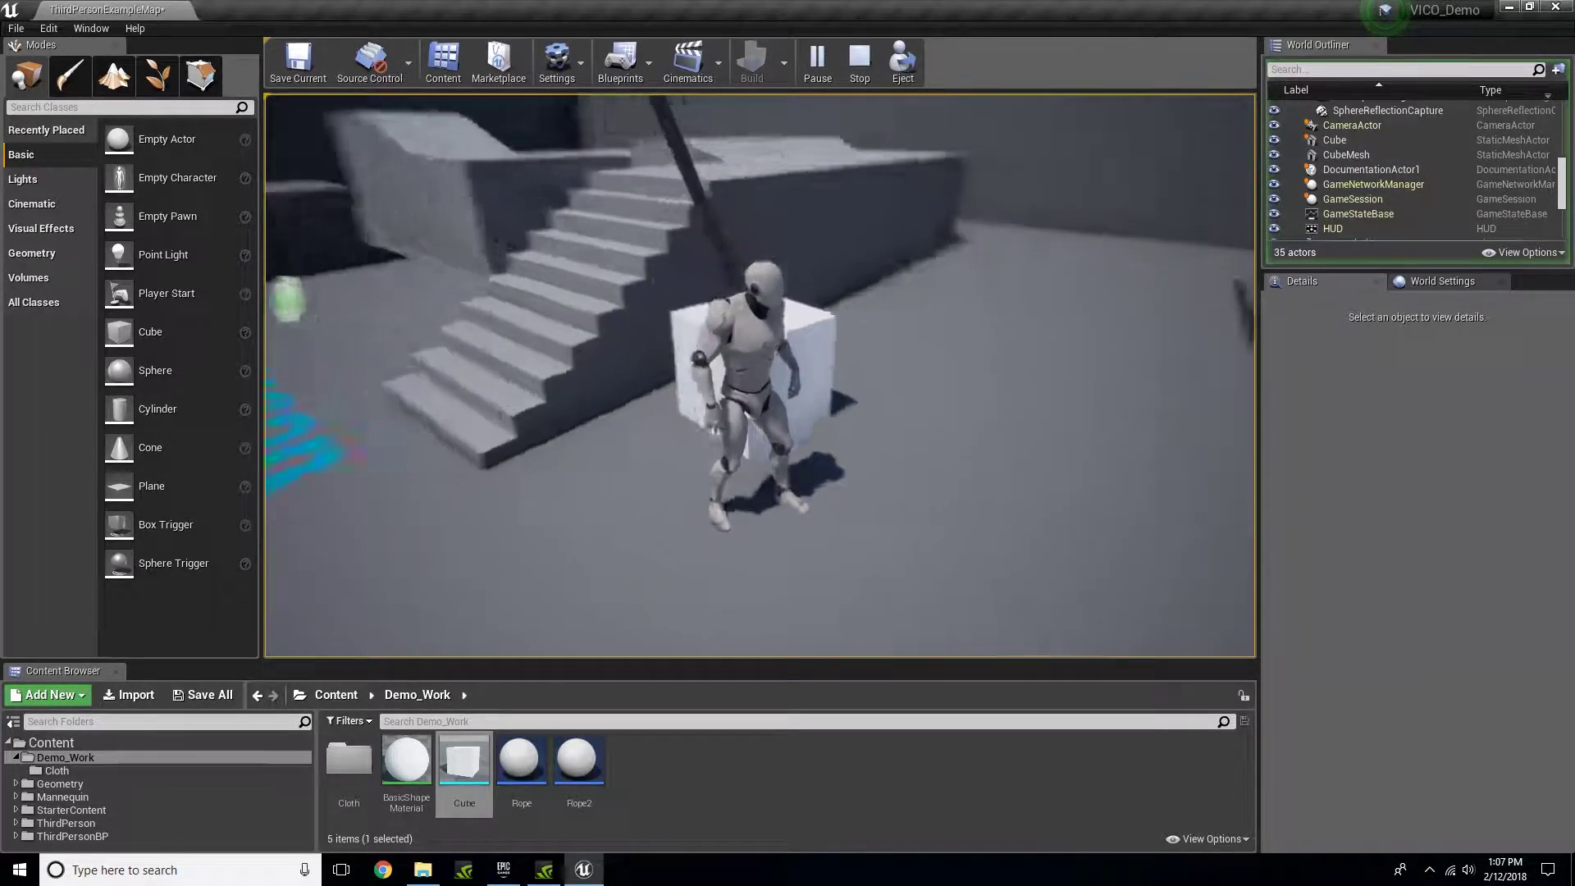
{"action": "key", "text": "w"}
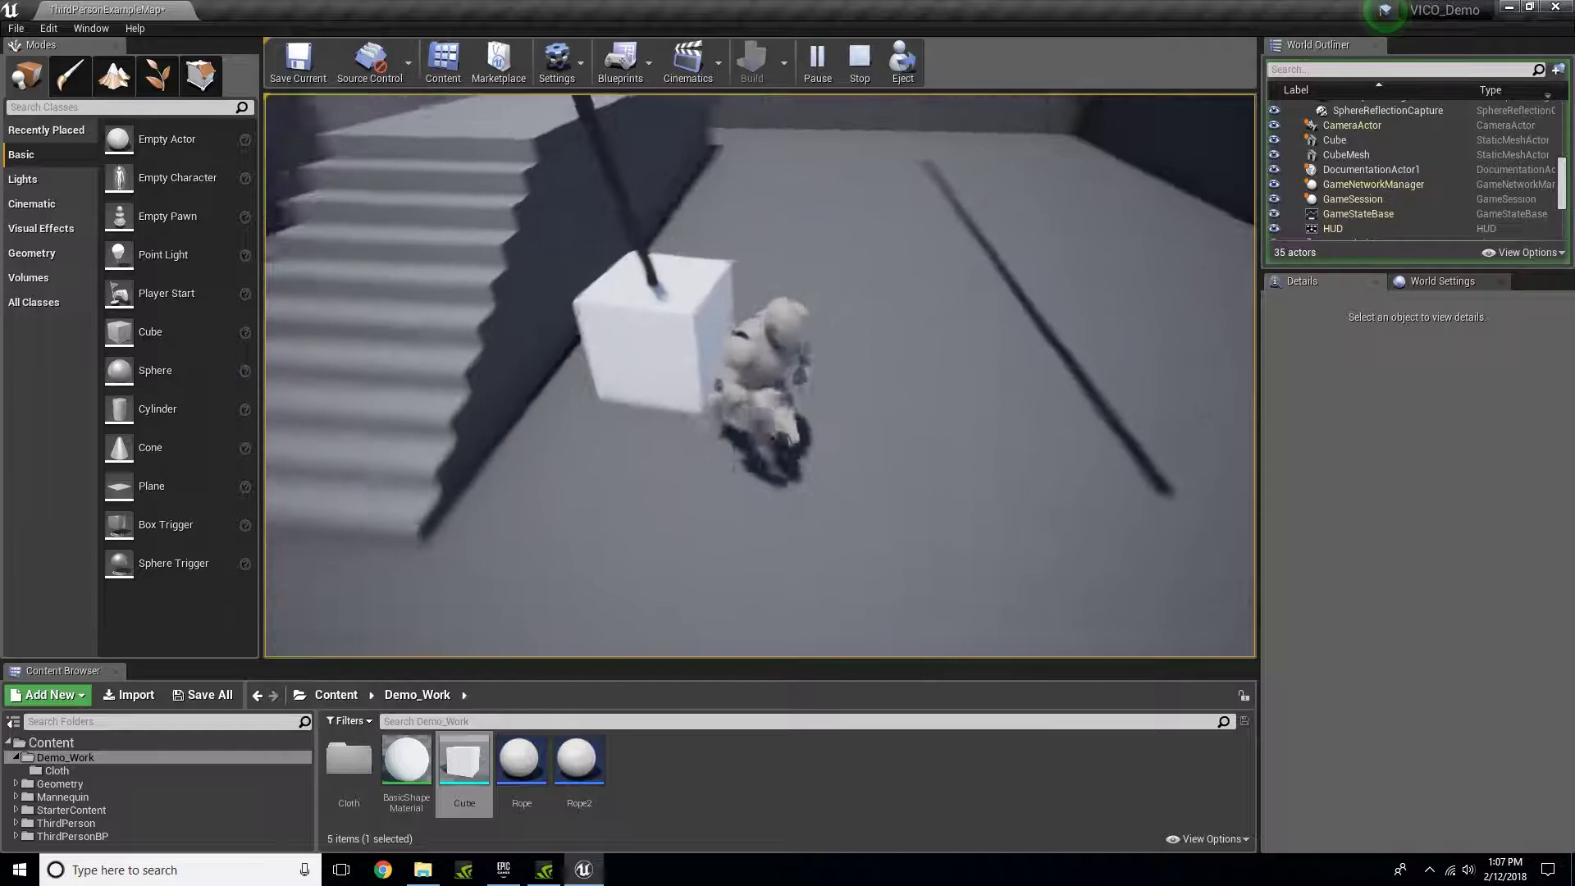
{"action": "key", "text": "w"}
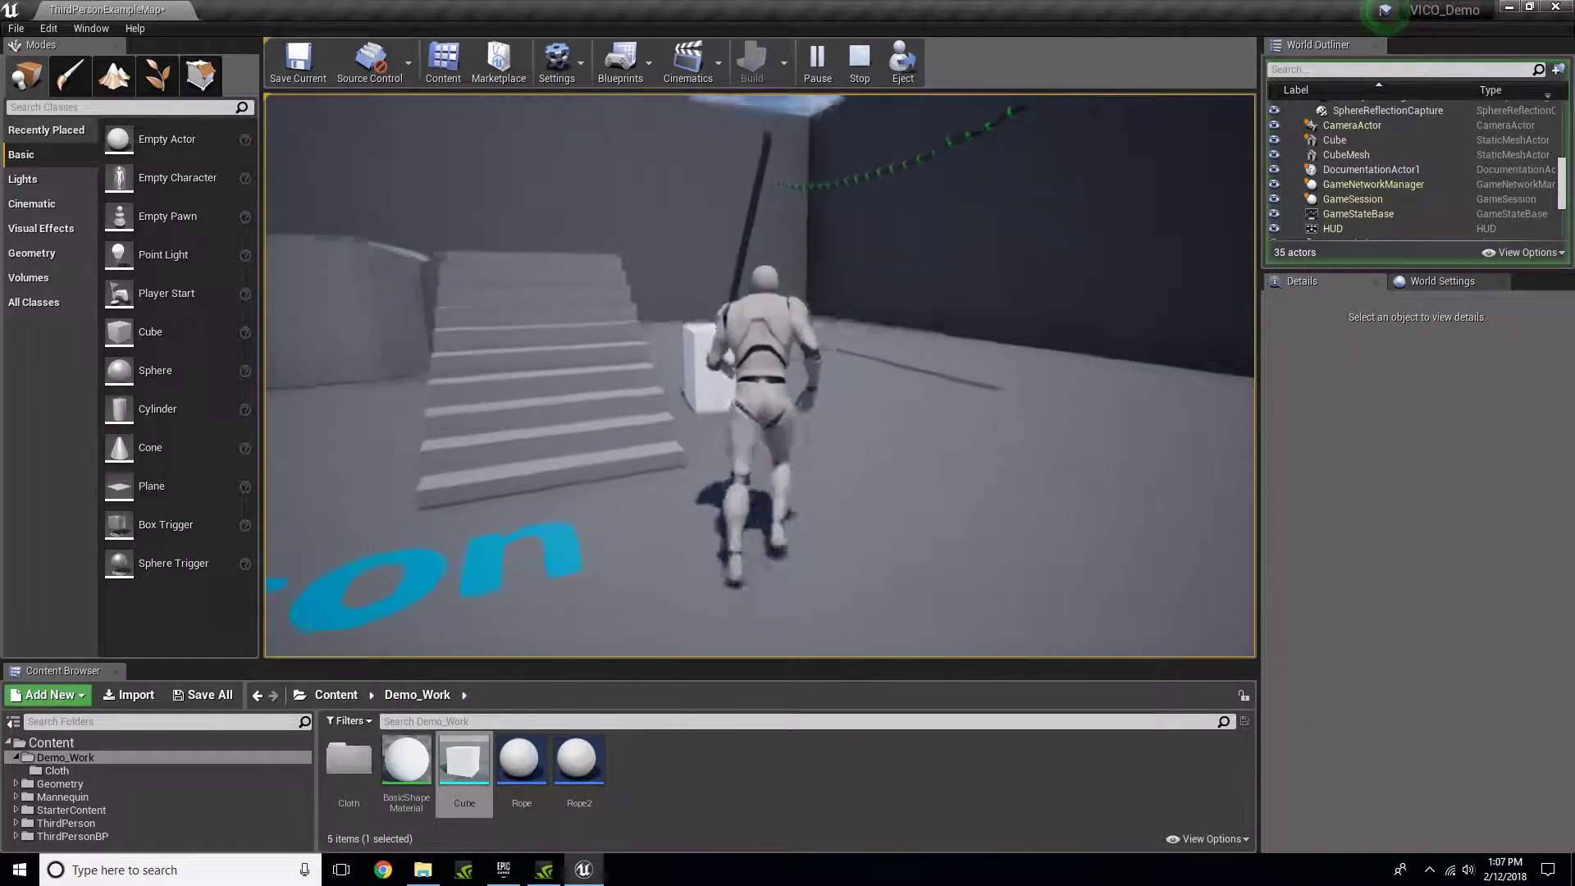
{"action": "key", "text": "w"}
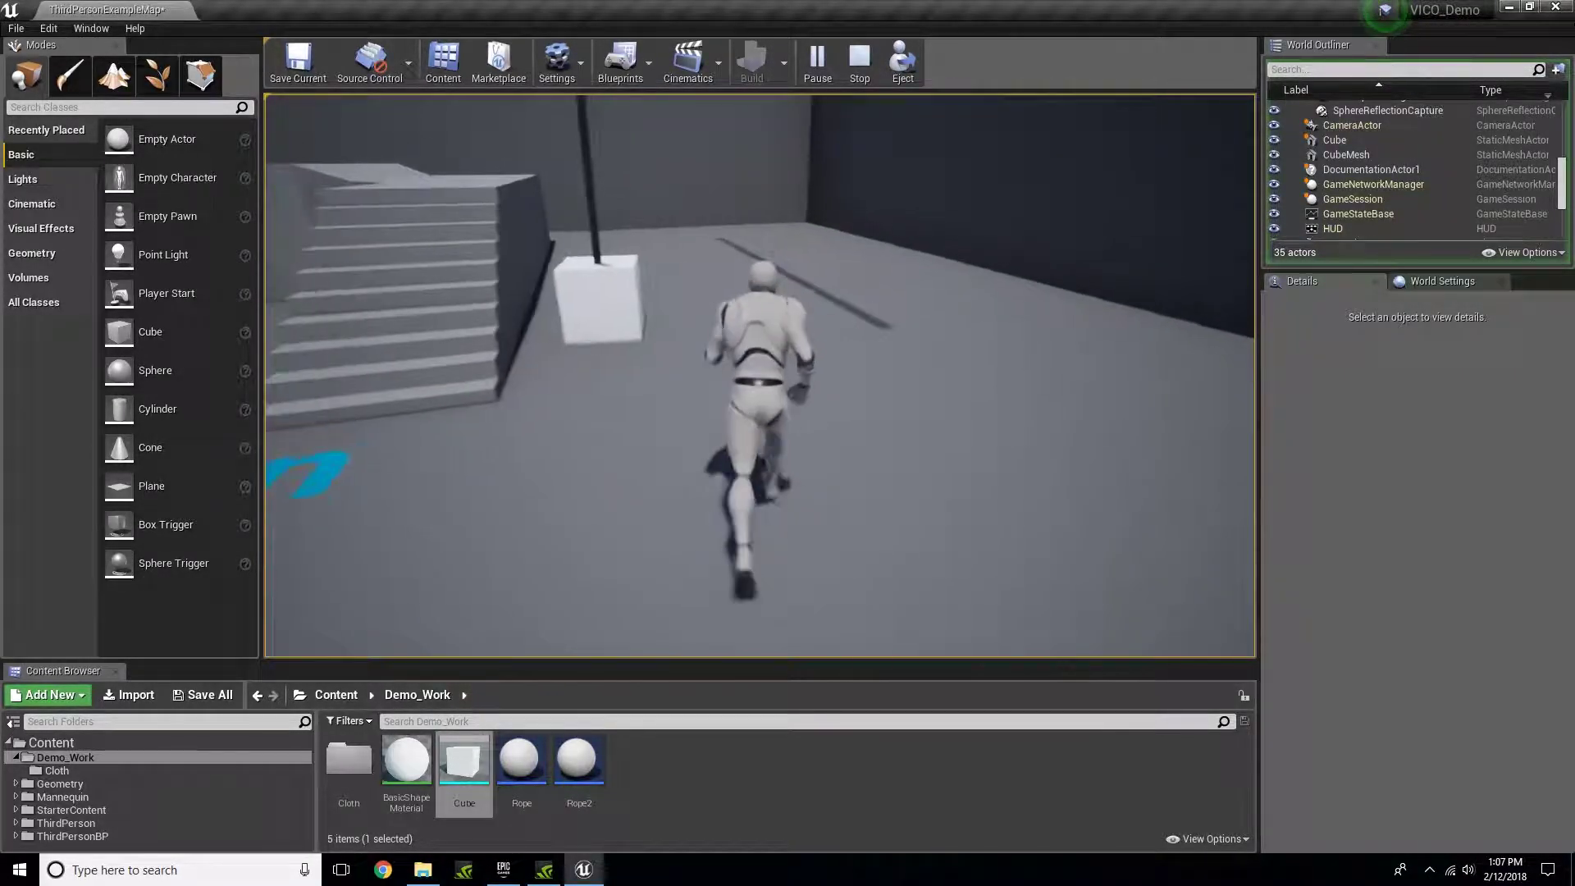
{"action": "key", "text": "Escape"}
In the Rope2 blueprint, enable Create Tension Constraints for Simulating Rigids on the VDRope component and close the blueprint.
{"action": "right_click_drag", "start_coordinate": [759, 375], "coordinate": [664, 390]}
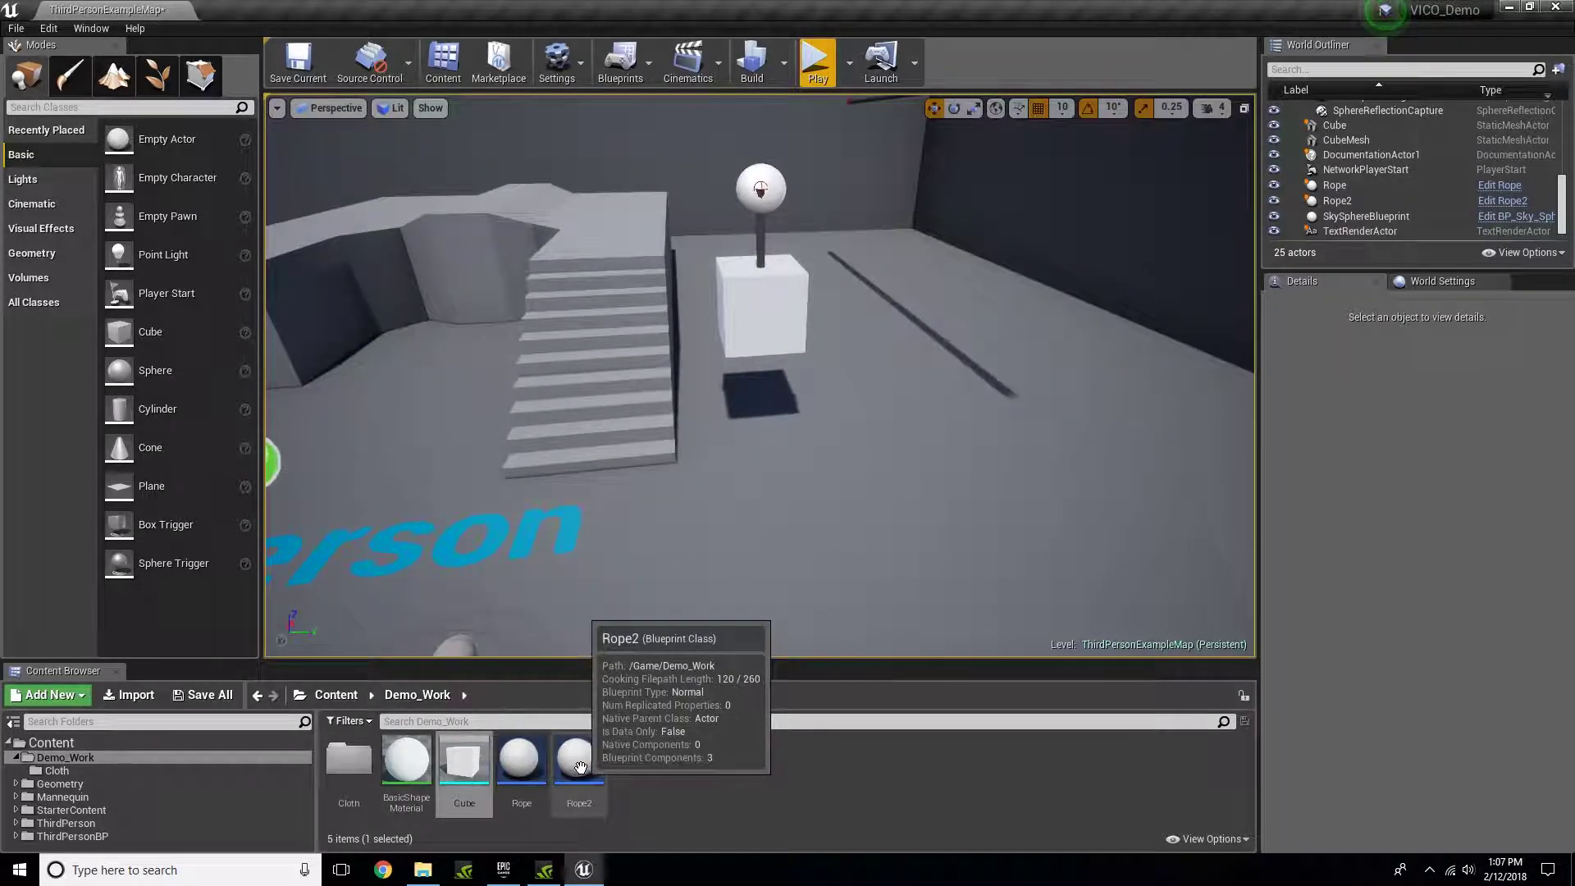
{"action": "double_click", "coordinate": [579, 767]}
{"action": "left_click", "coordinate": [363, 335]}
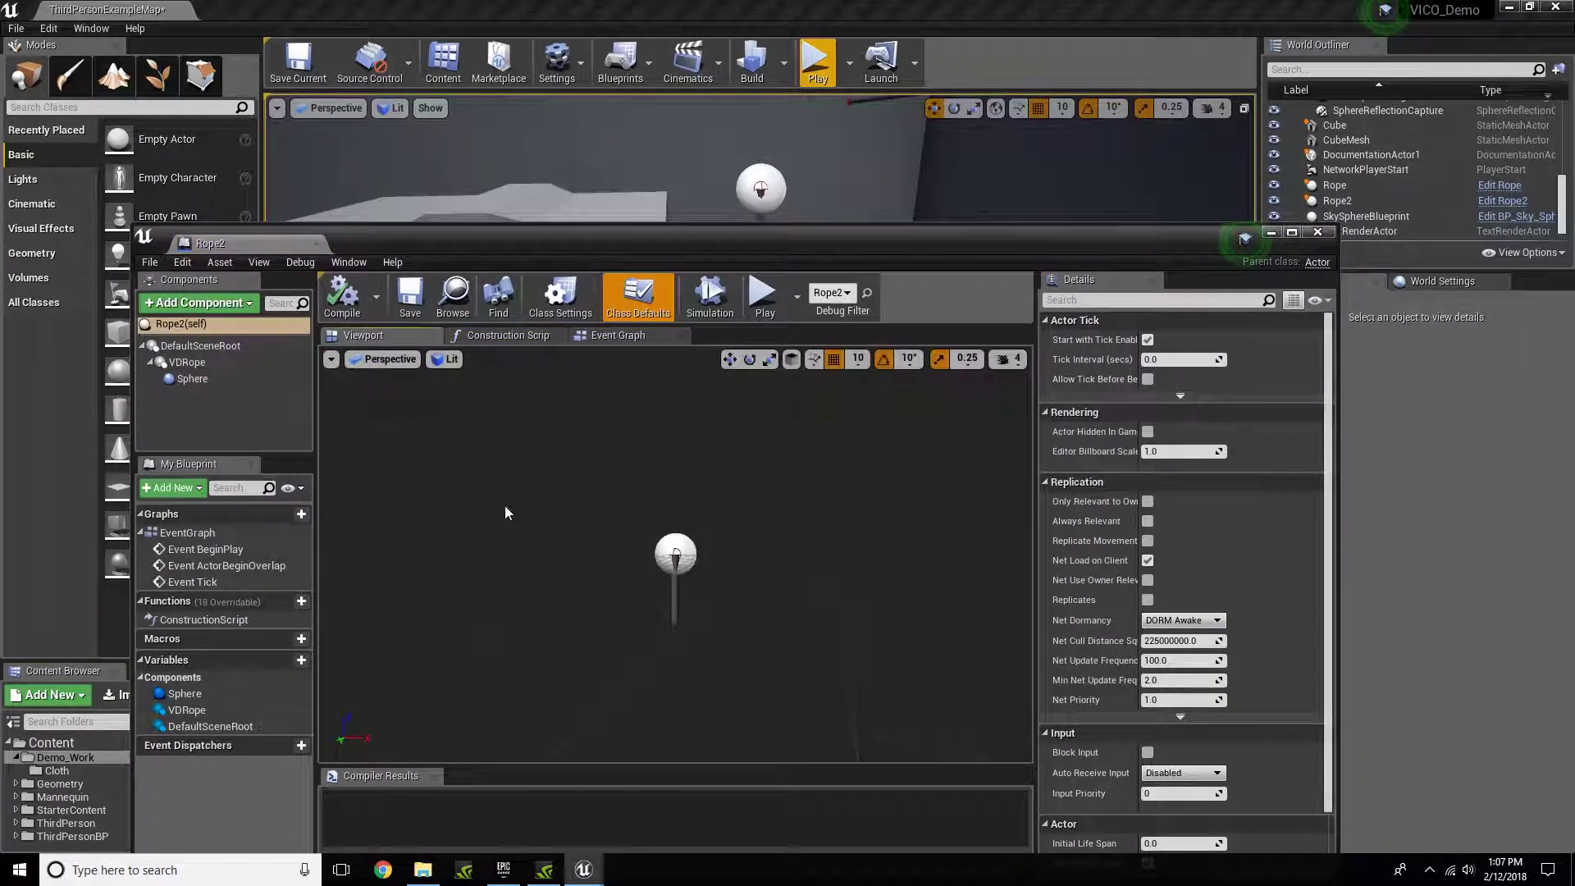
{"action": "left_click", "coordinate": [671, 592]}
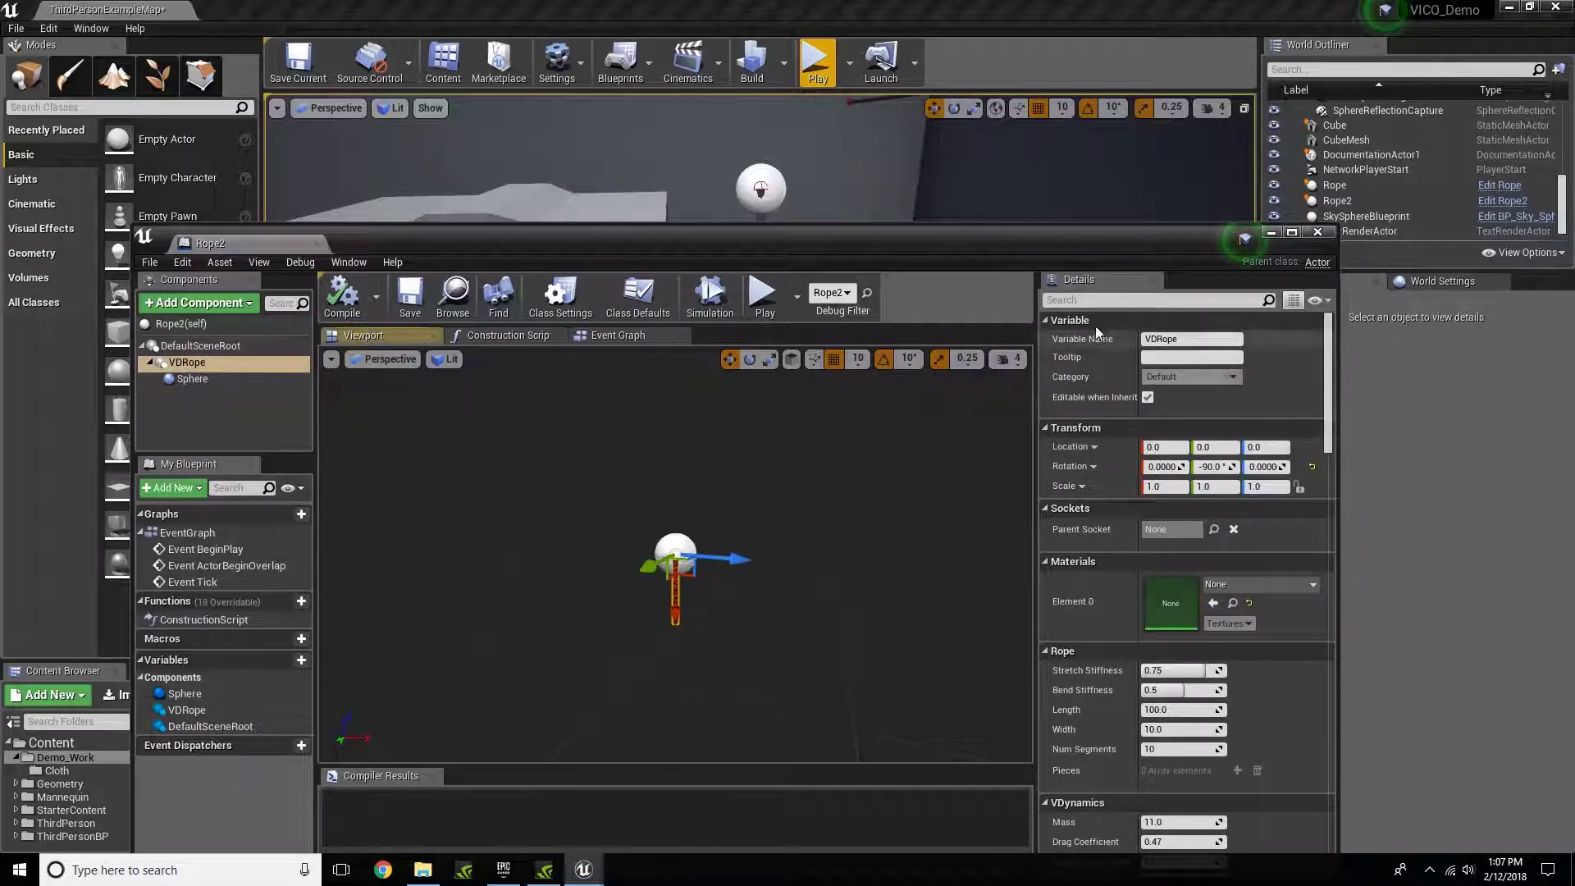
{"action": "type", "text": "create"}
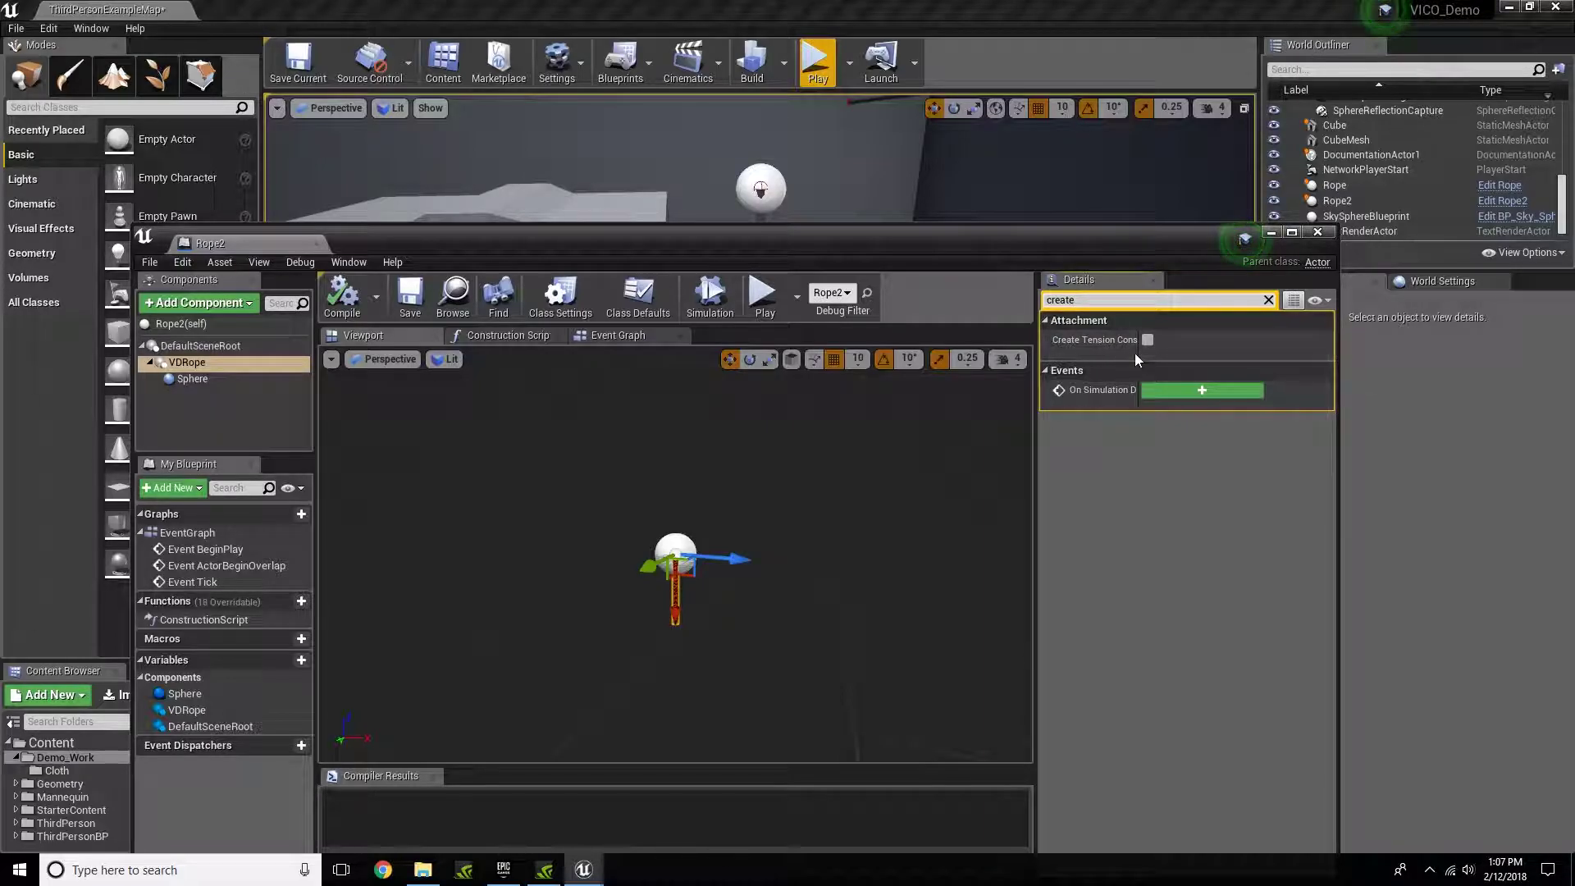
{"action": "left_click_drag", "start_coordinate": [1139, 351], "coordinate": [1243, 345]}
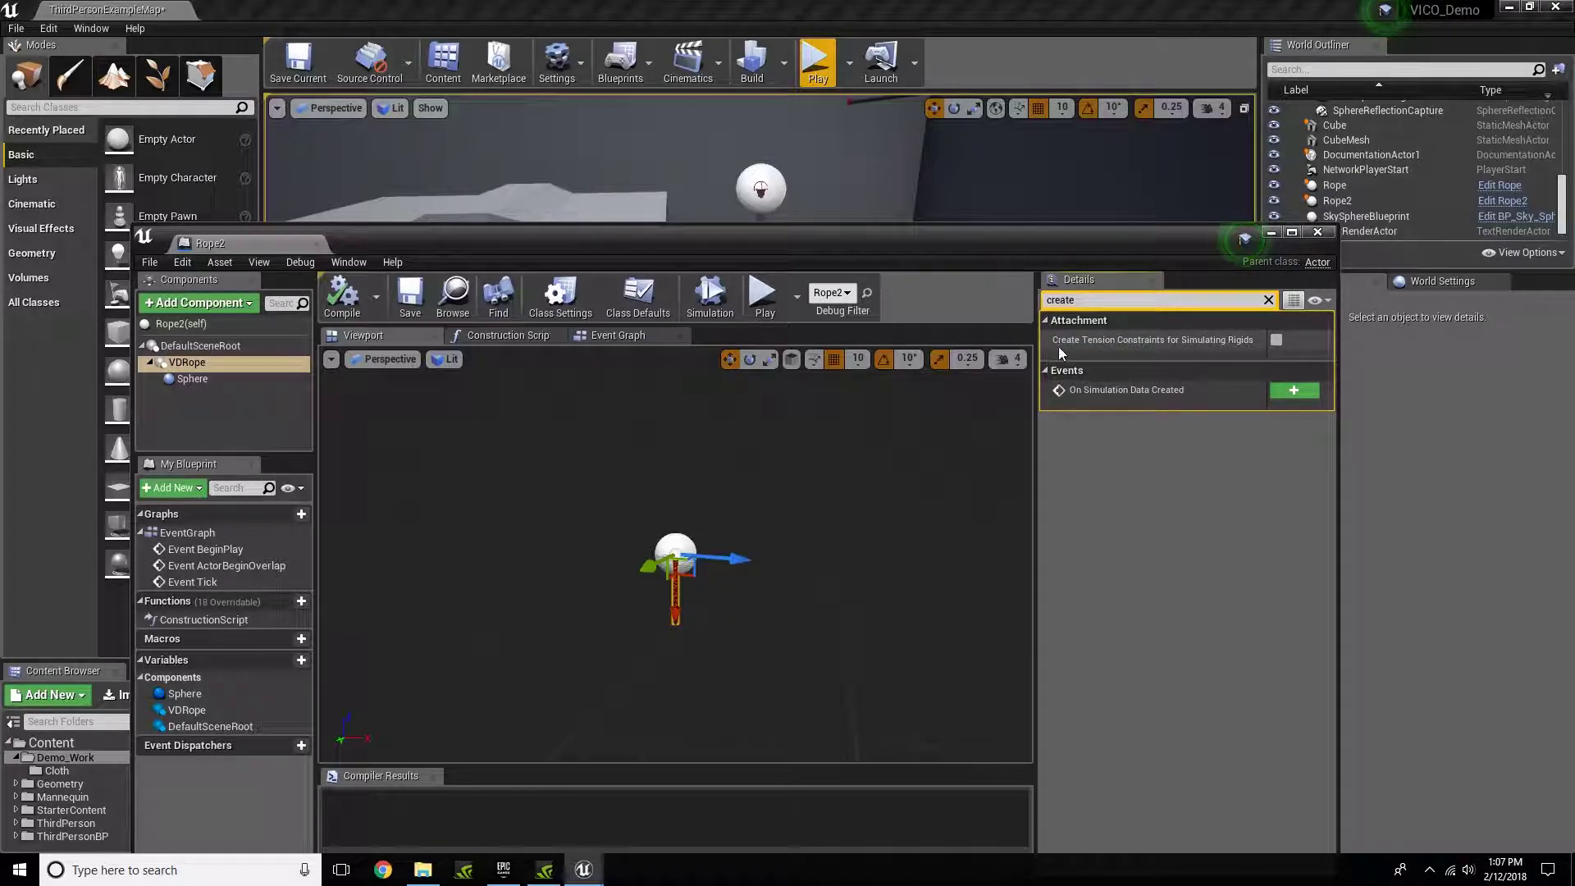
{"action": "mouse_move", "coordinate": [1060, 344]}
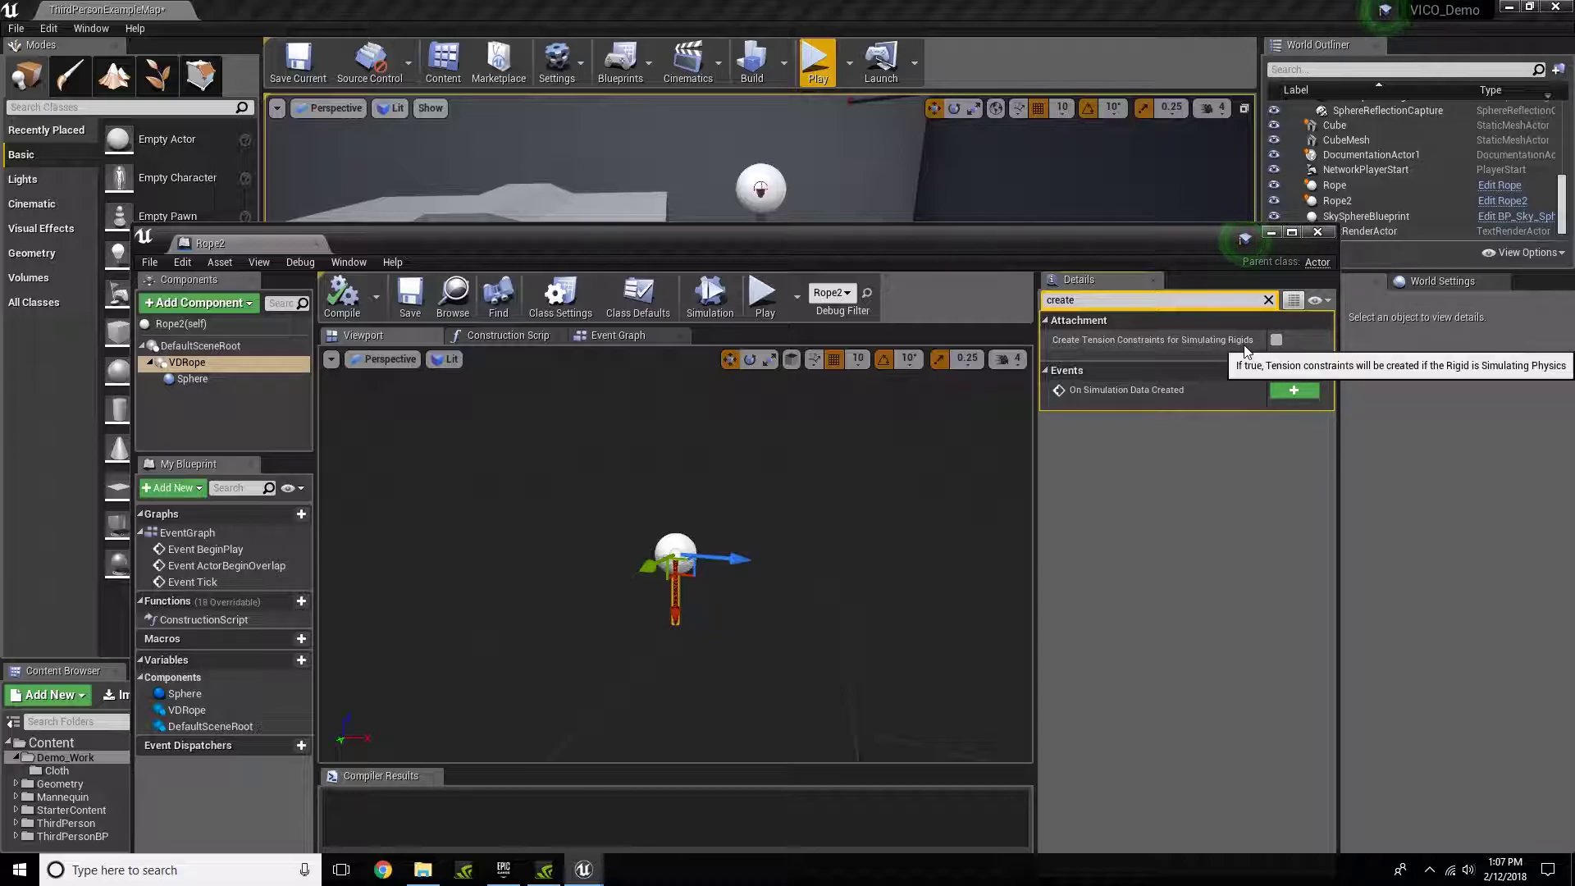
{"action": "left_click", "coordinate": [1277, 341]}
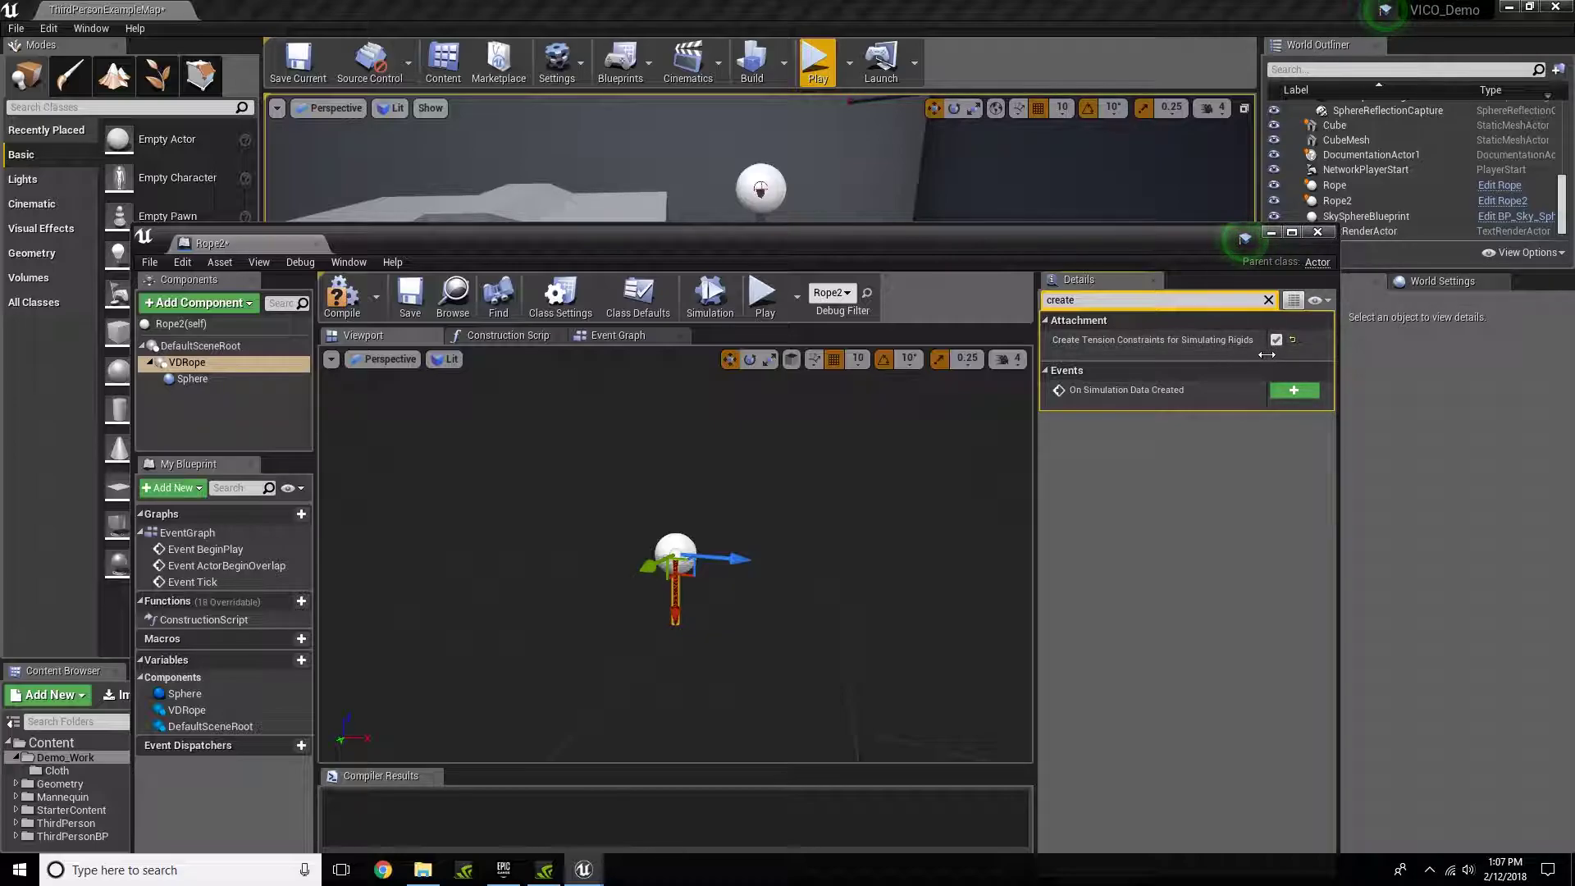
{"action": "left_click_drag", "start_coordinate": [1267, 349], "coordinate": [1126, 350]}
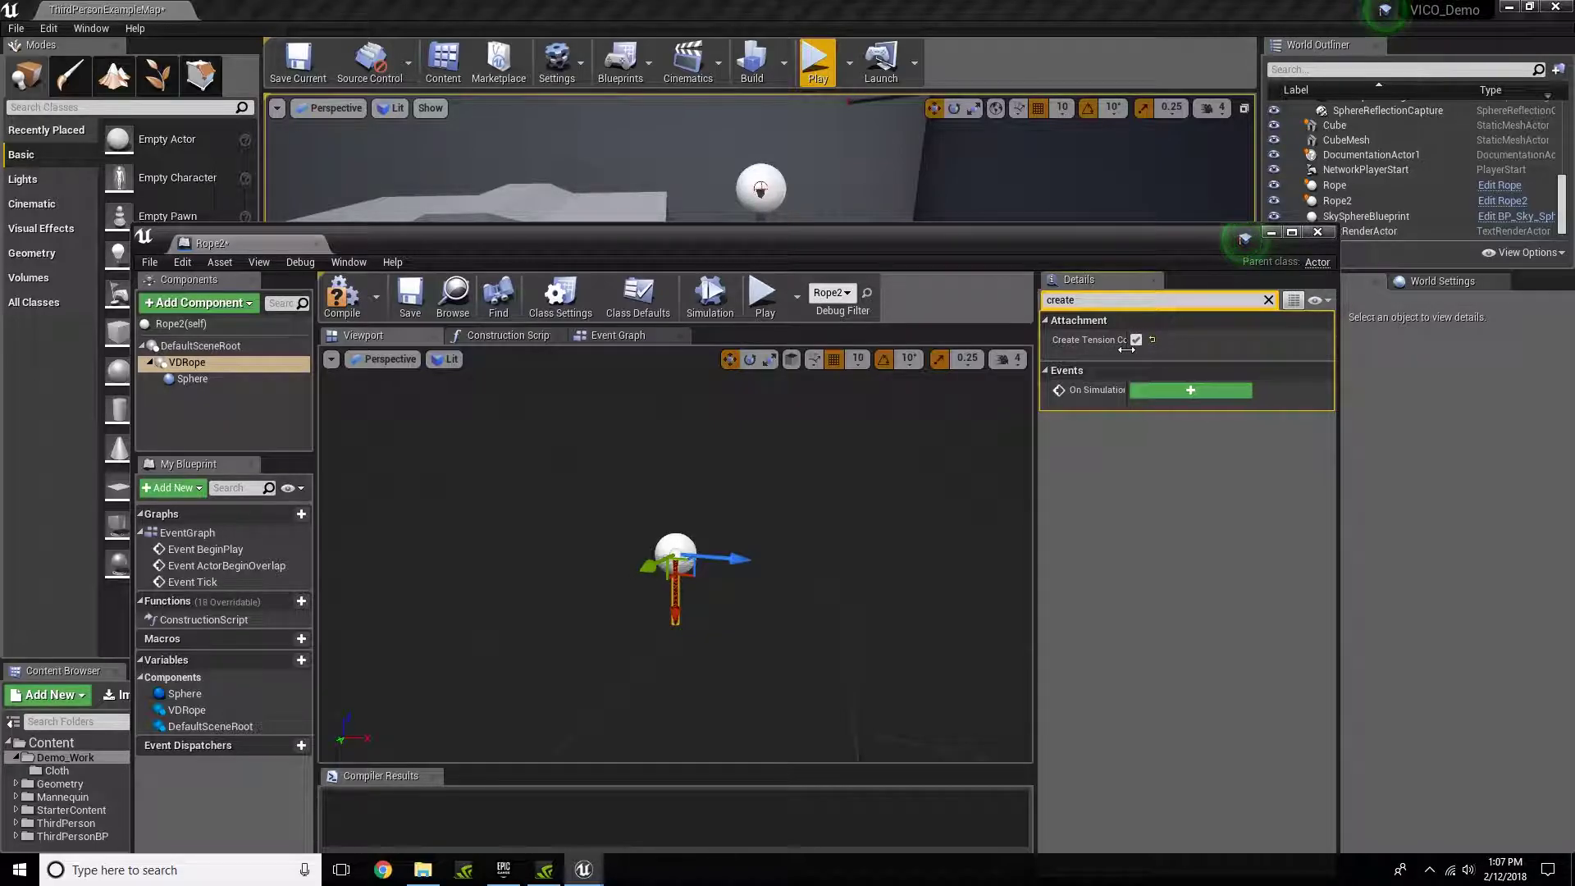
{"action": "left_click", "coordinate": [1268, 299]}
{"action": "left_click", "coordinate": [1318, 232]}
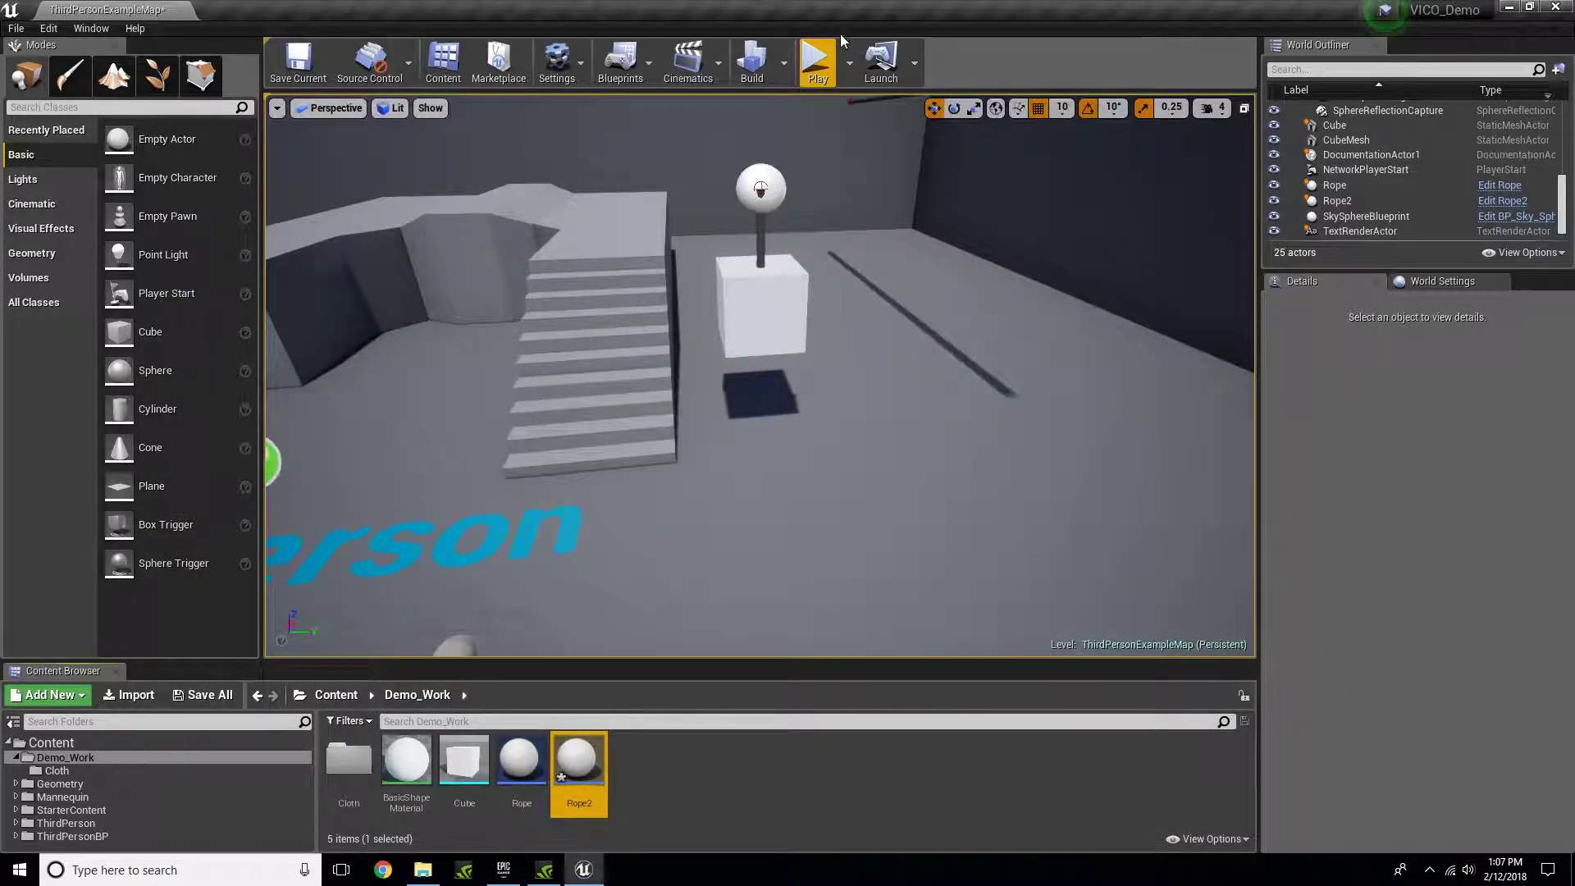
Play the level again and push the cube with the character to test the rope's tension constraint, ending the play session.
{"action": "left_click", "coordinate": [820, 62]}
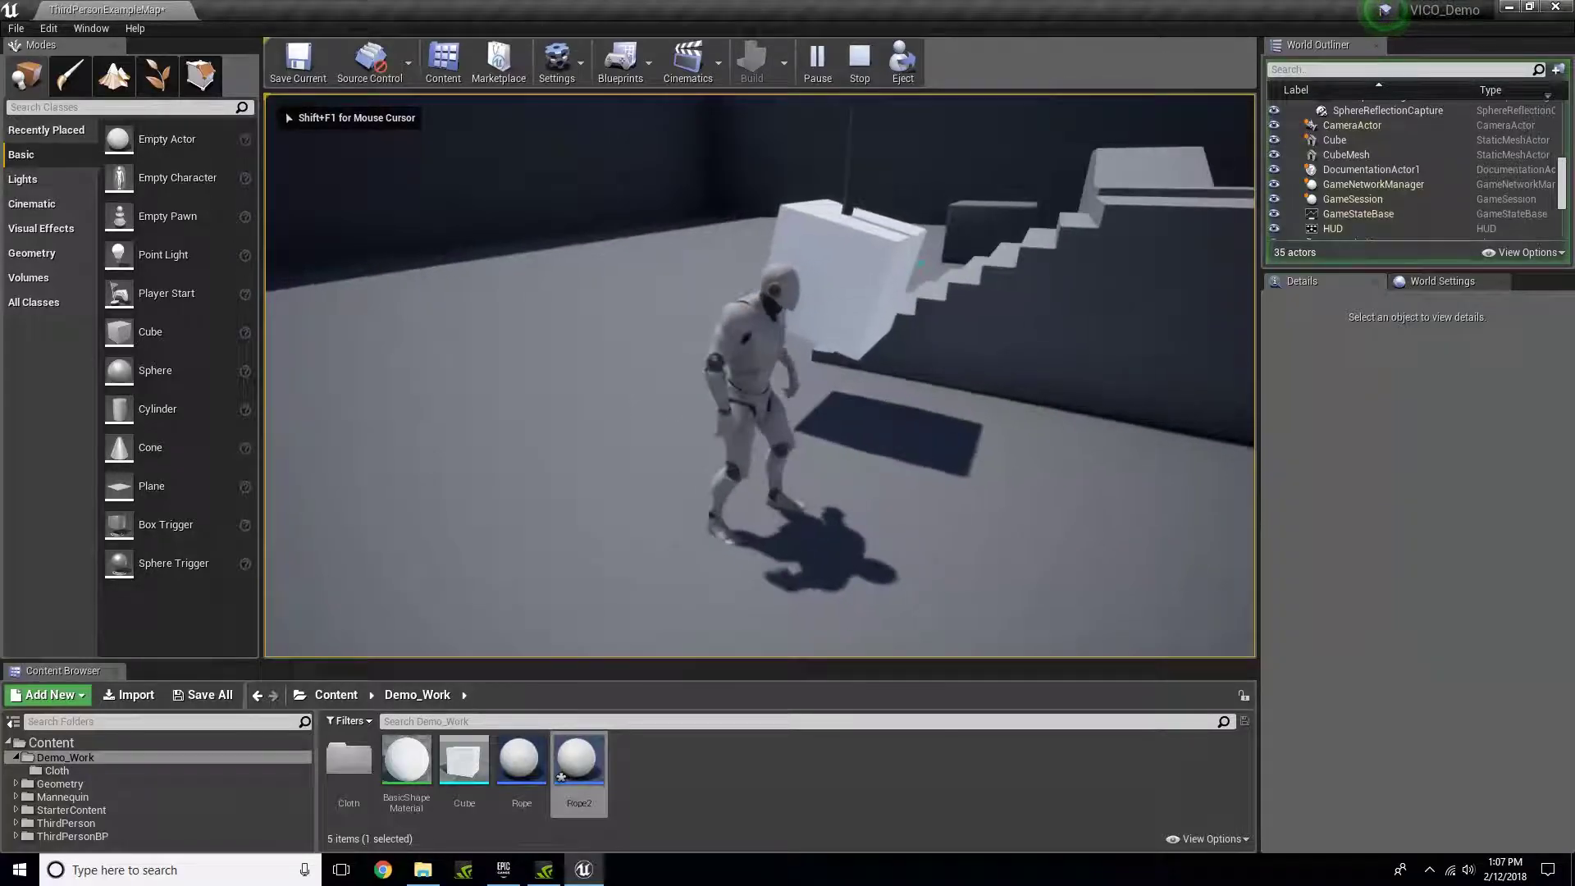
{"action": "key", "text": "a"}
{"action": "key", "text": "s"}
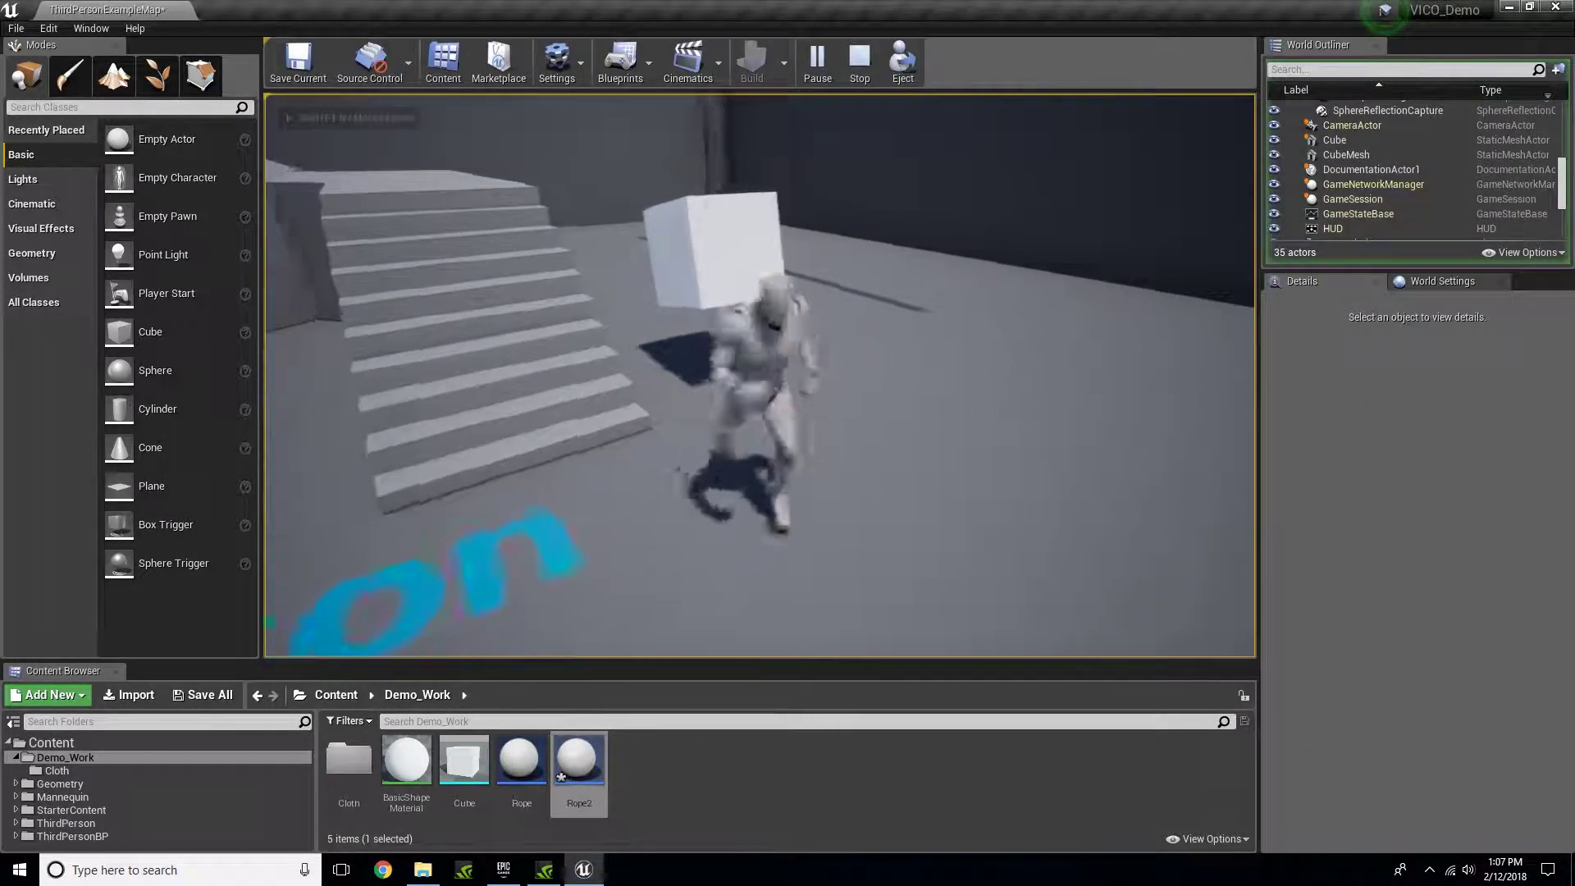
{"action": "key", "text": "w"}
{"action": "key", "text": "d"}
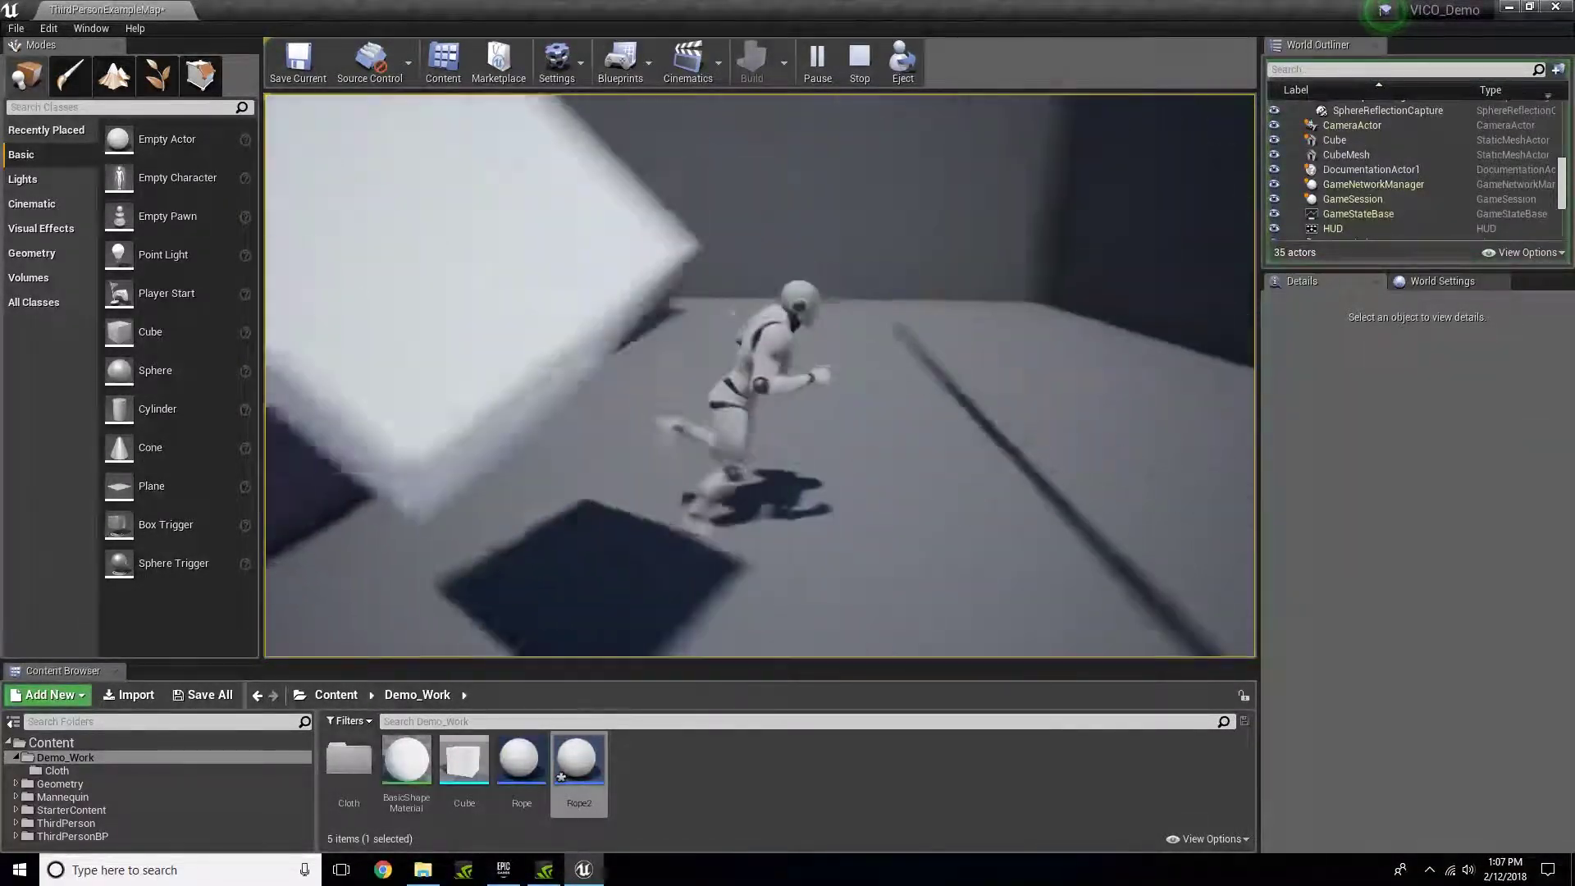
{"action": "key", "text": "s"}
{"action": "key", "text": "a"}
{"action": "key", "text": "w"}
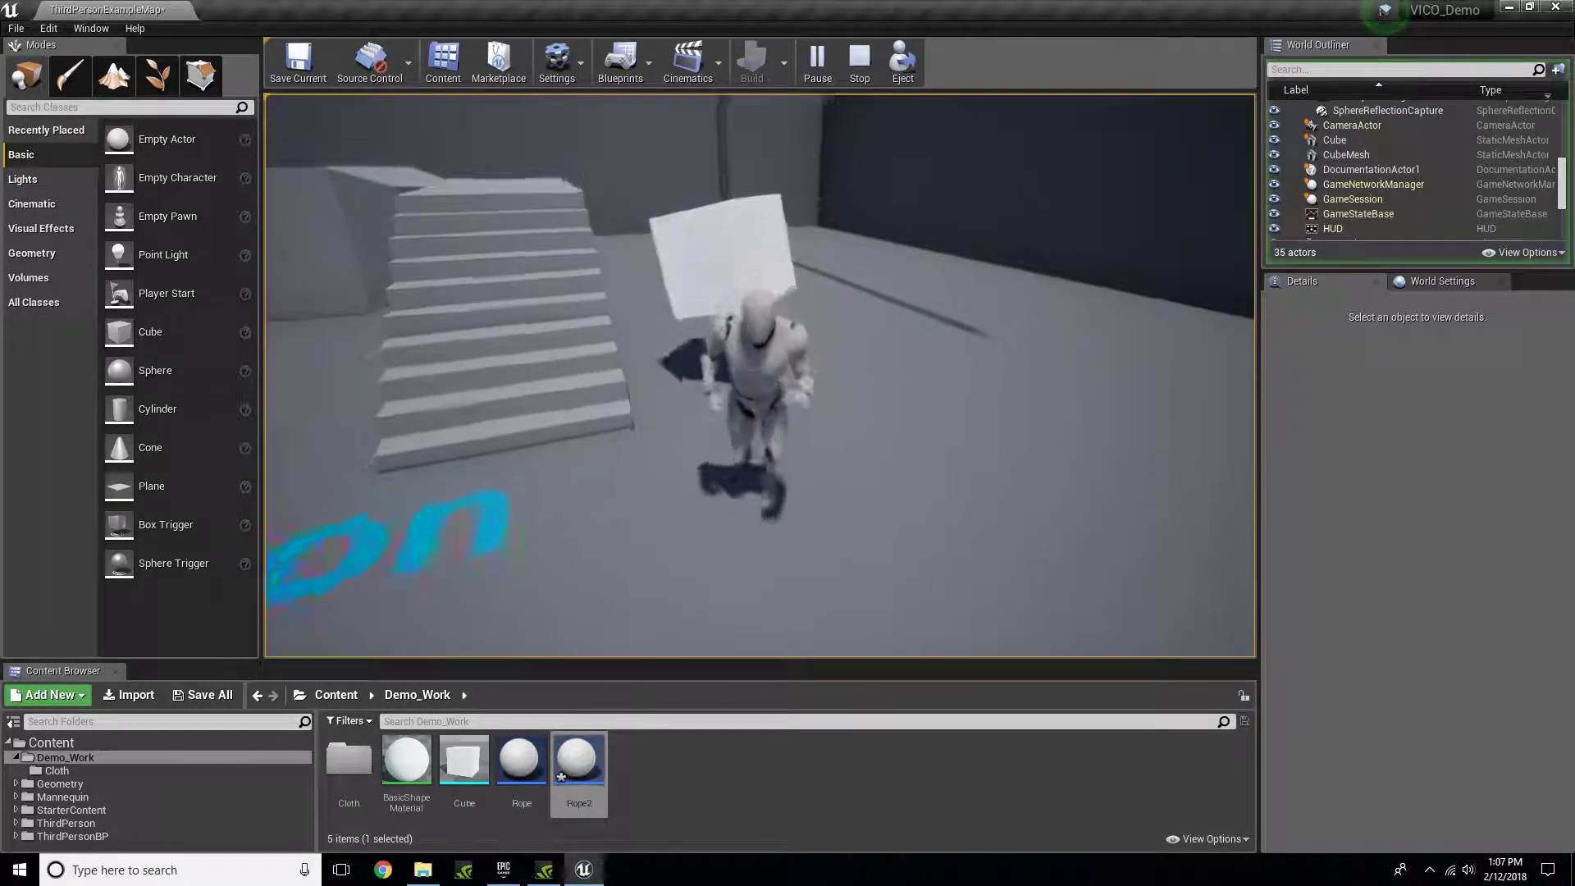
{"action": "key", "text": "s"}
{"action": "key", "text": "a"}
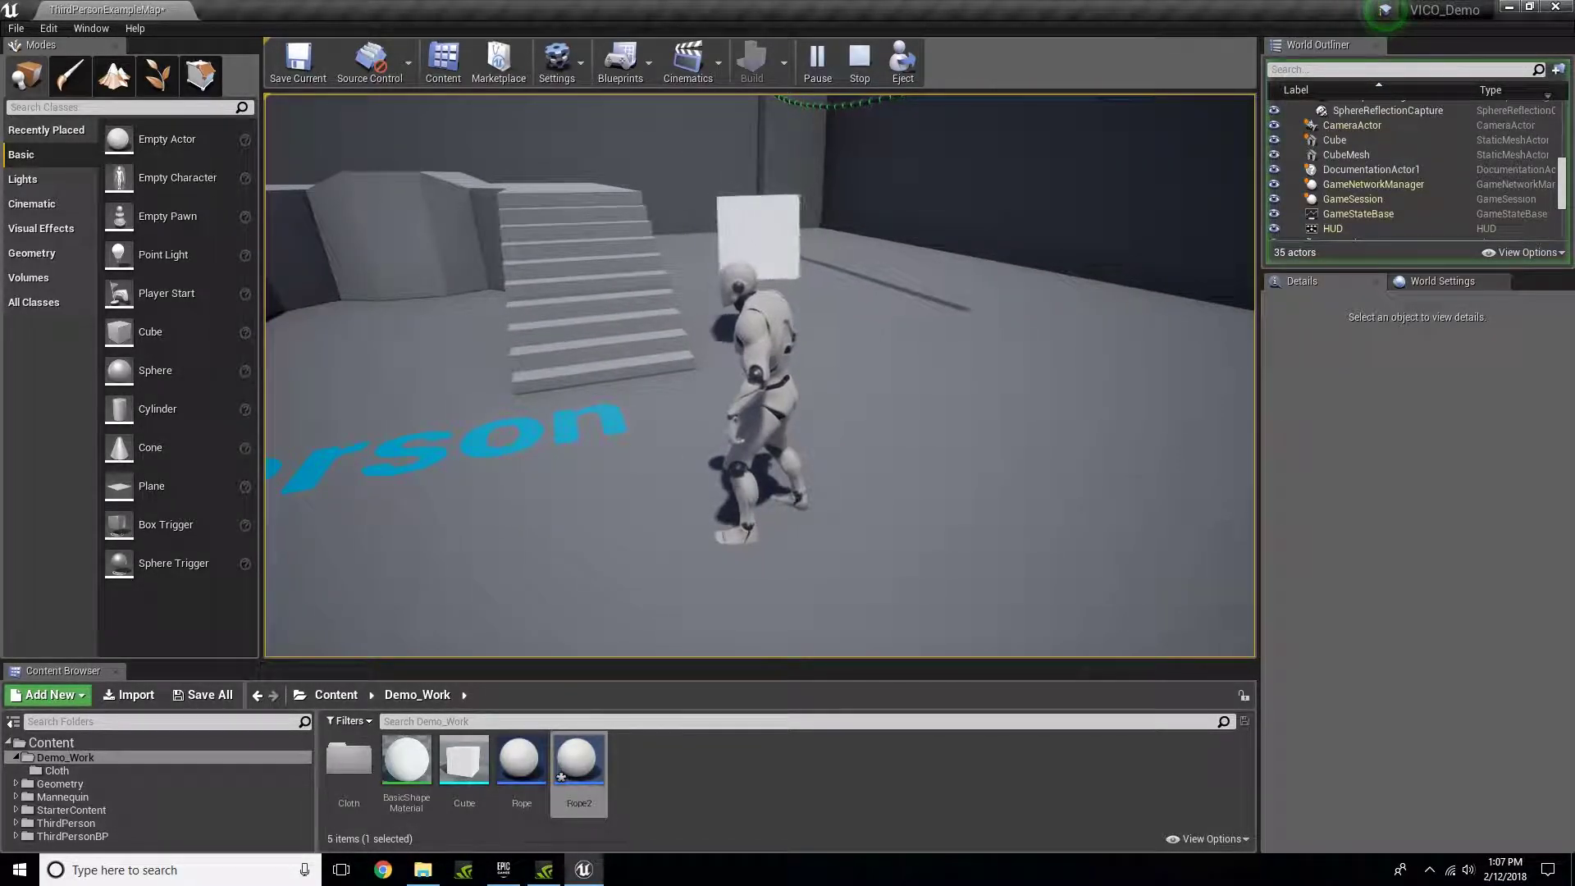
{"action": "key", "text": "Escape"}
Try a mass override of 100 kg on the cube and turn the override off again.
{"action": "mouse_move", "coordinate": [756, 351]}
{"action": "right_mouse_down"}
{"action": "mouse_move", "coordinate": [698, 324]}
{"action": "mouse_move", "coordinate": [757, 351]}
{"action": "right_mouse_up"}
{"action": "key", "text": "d"}
{"action": "key", "text": "w"}
{"action": "left_click", "coordinate": [756, 351]}
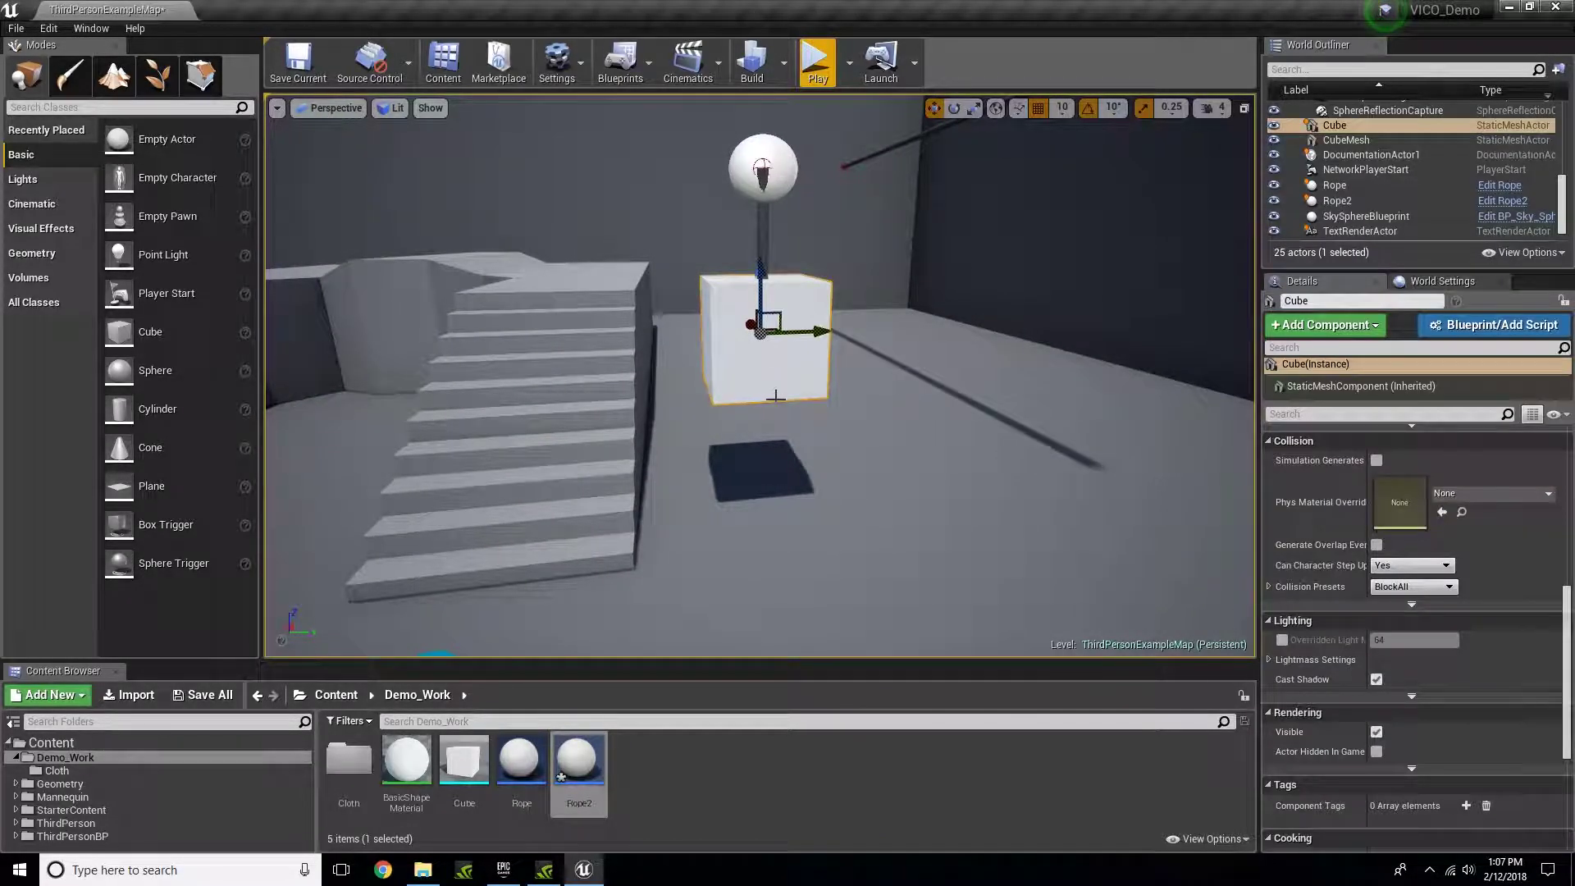
{"action": "scroll", "coordinate": [1381, 644], "scroll_direction": "up", "scroll_amount": 5}
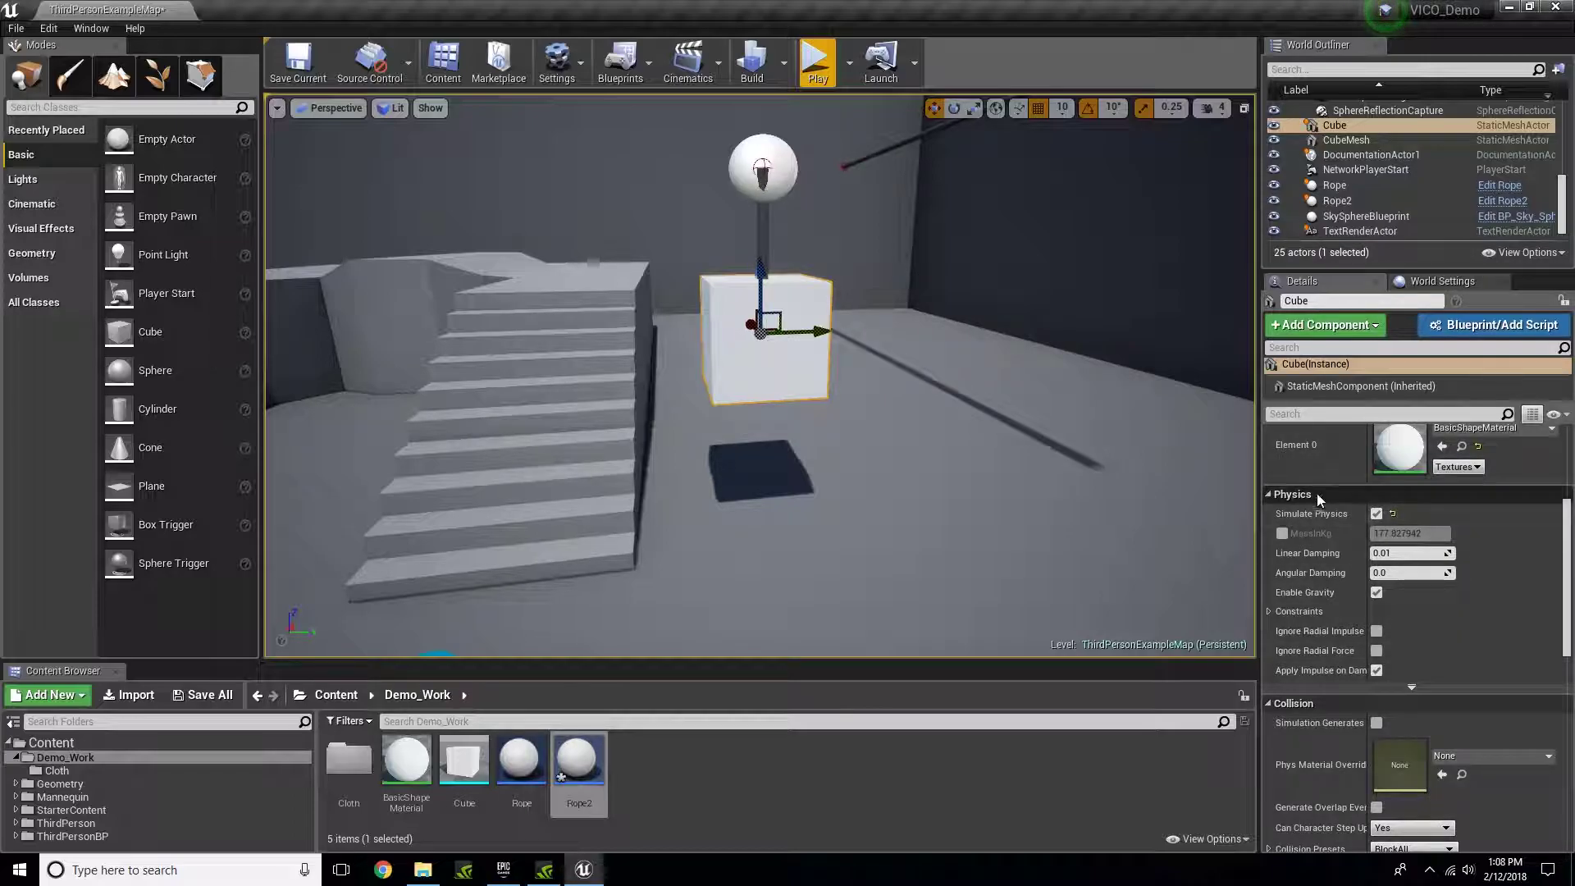
{"action": "left_click", "coordinate": [1282, 534]}
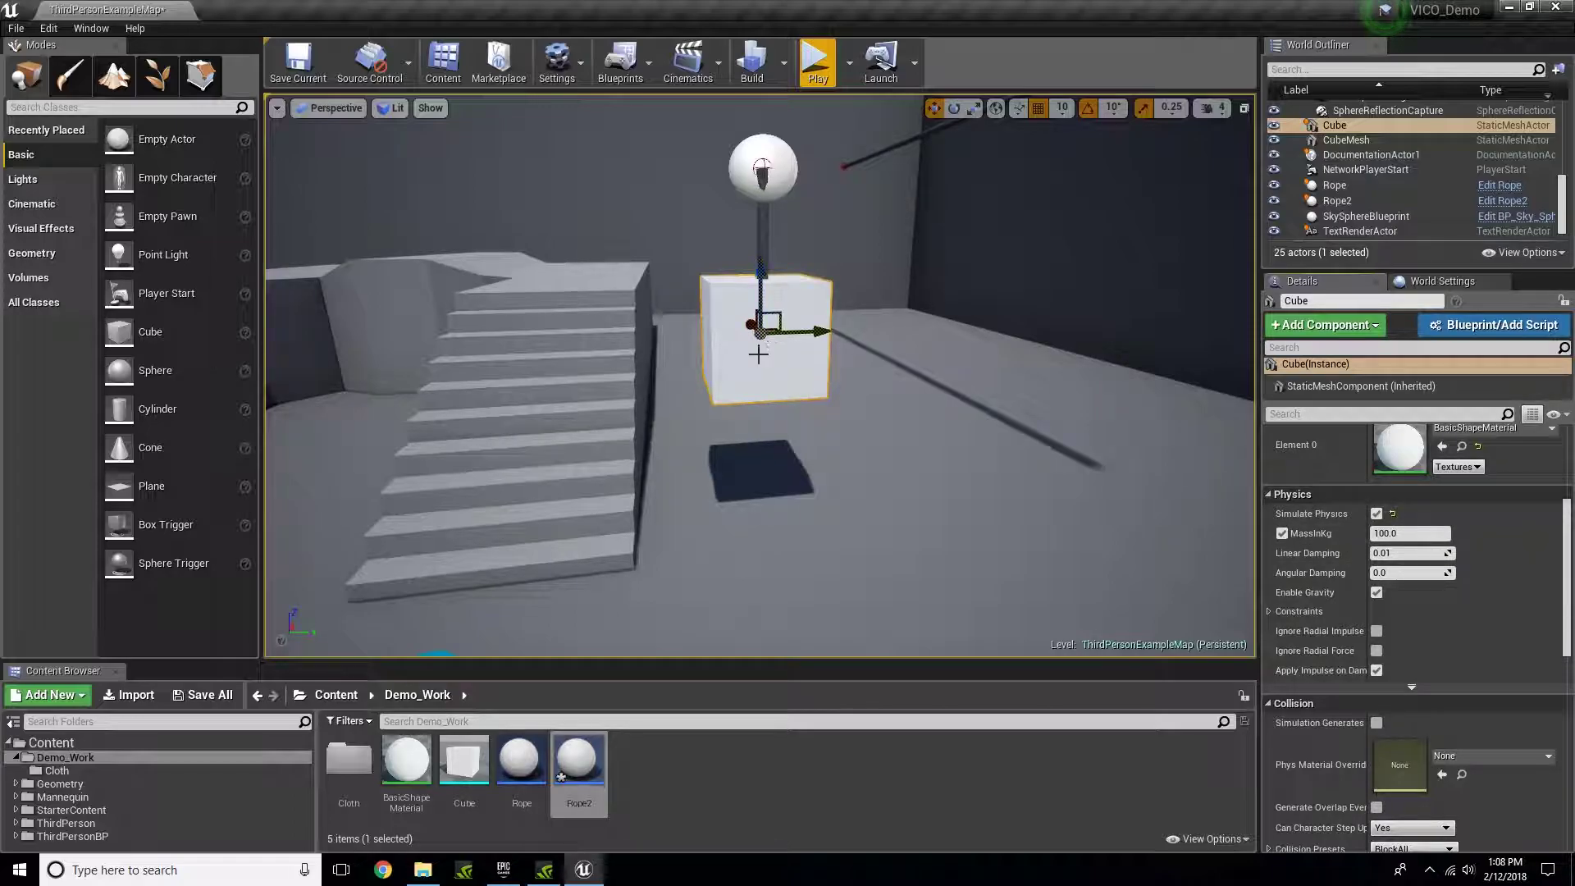
{"action": "right_click_drag", "start_coordinate": [782, 361], "coordinate": [1025, 357]}
{"action": "key", "text": "a"}
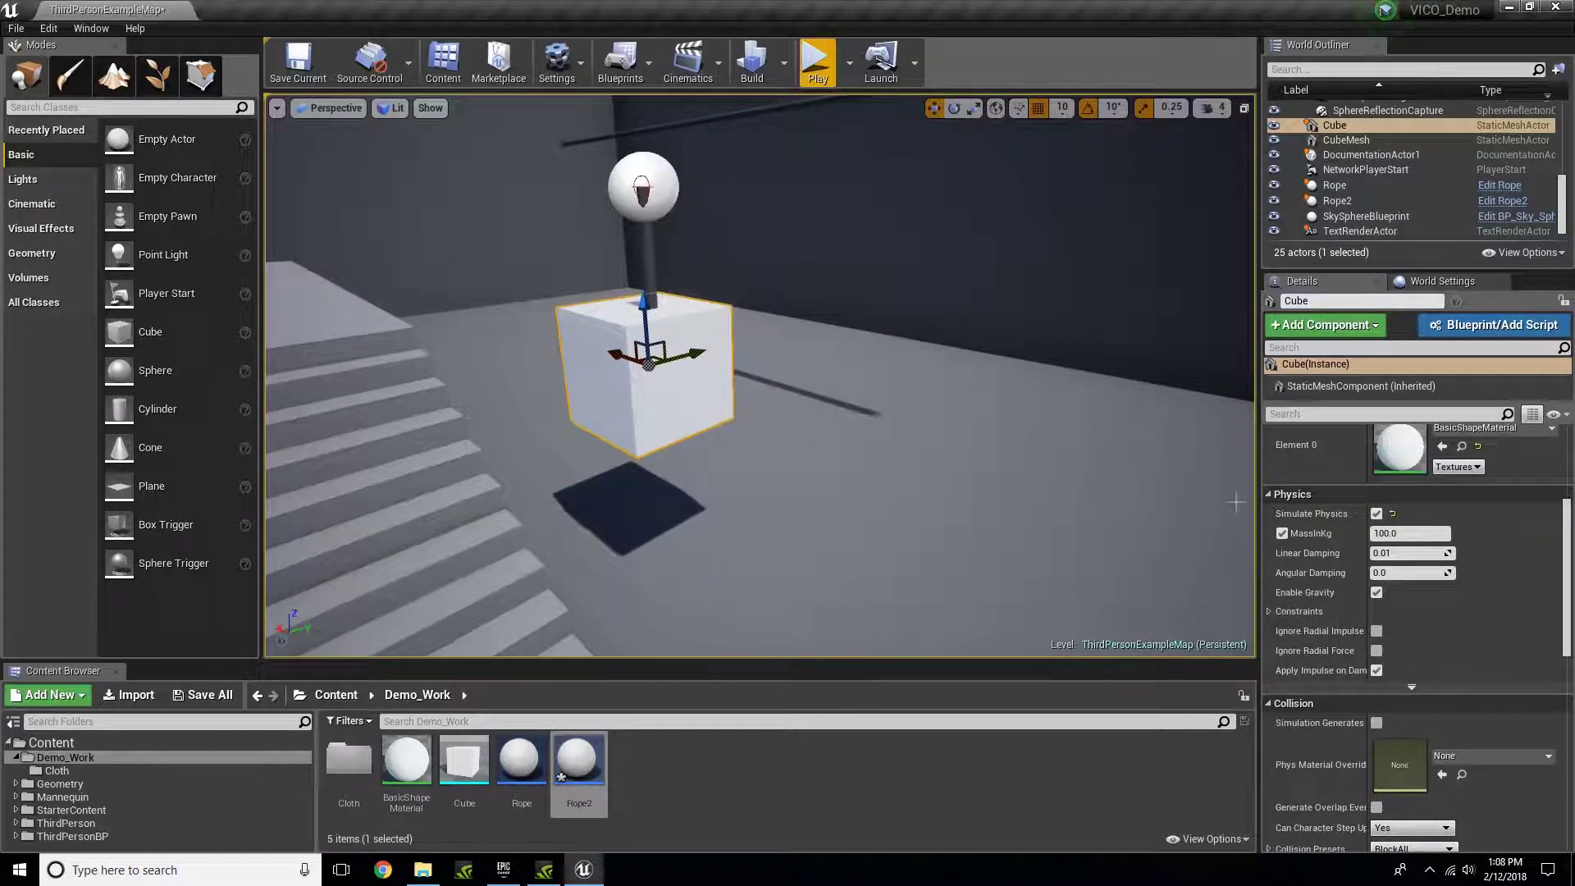
{"action": "left_click", "coordinate": [1282, 534]}
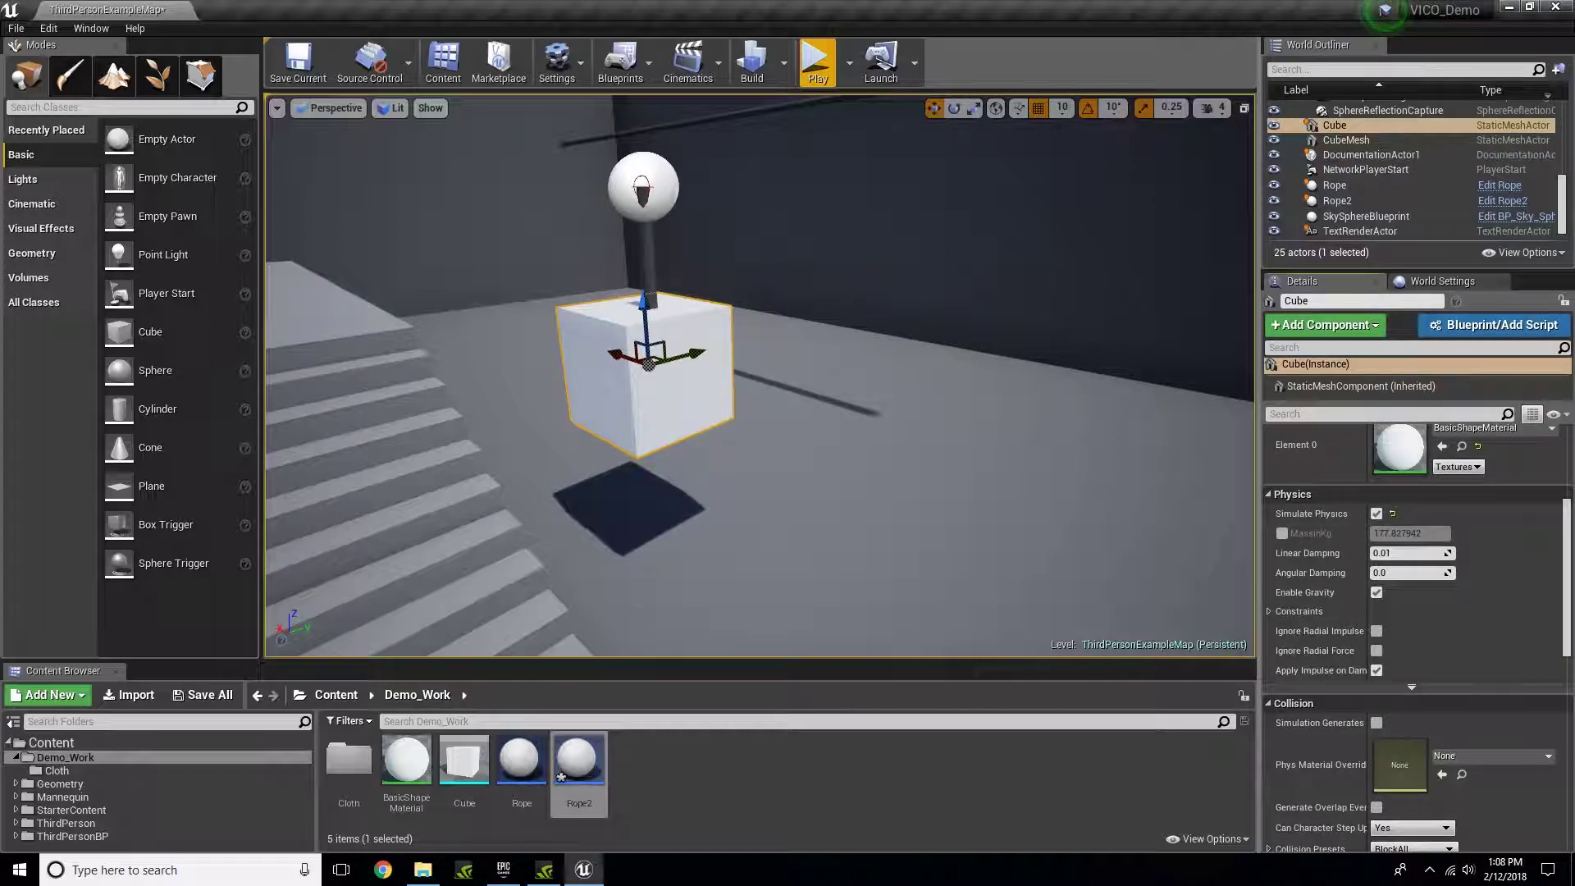
In the Rope blueprint, enable Create Tension Constraints for Simulating Rigids on the VDRope component, compile, and close the blueprint.
{"action": "right_click_drag", "start_coordinate": [760, 374], "coordinate": [656, 373]}
{"action": "key", "text": "s"}
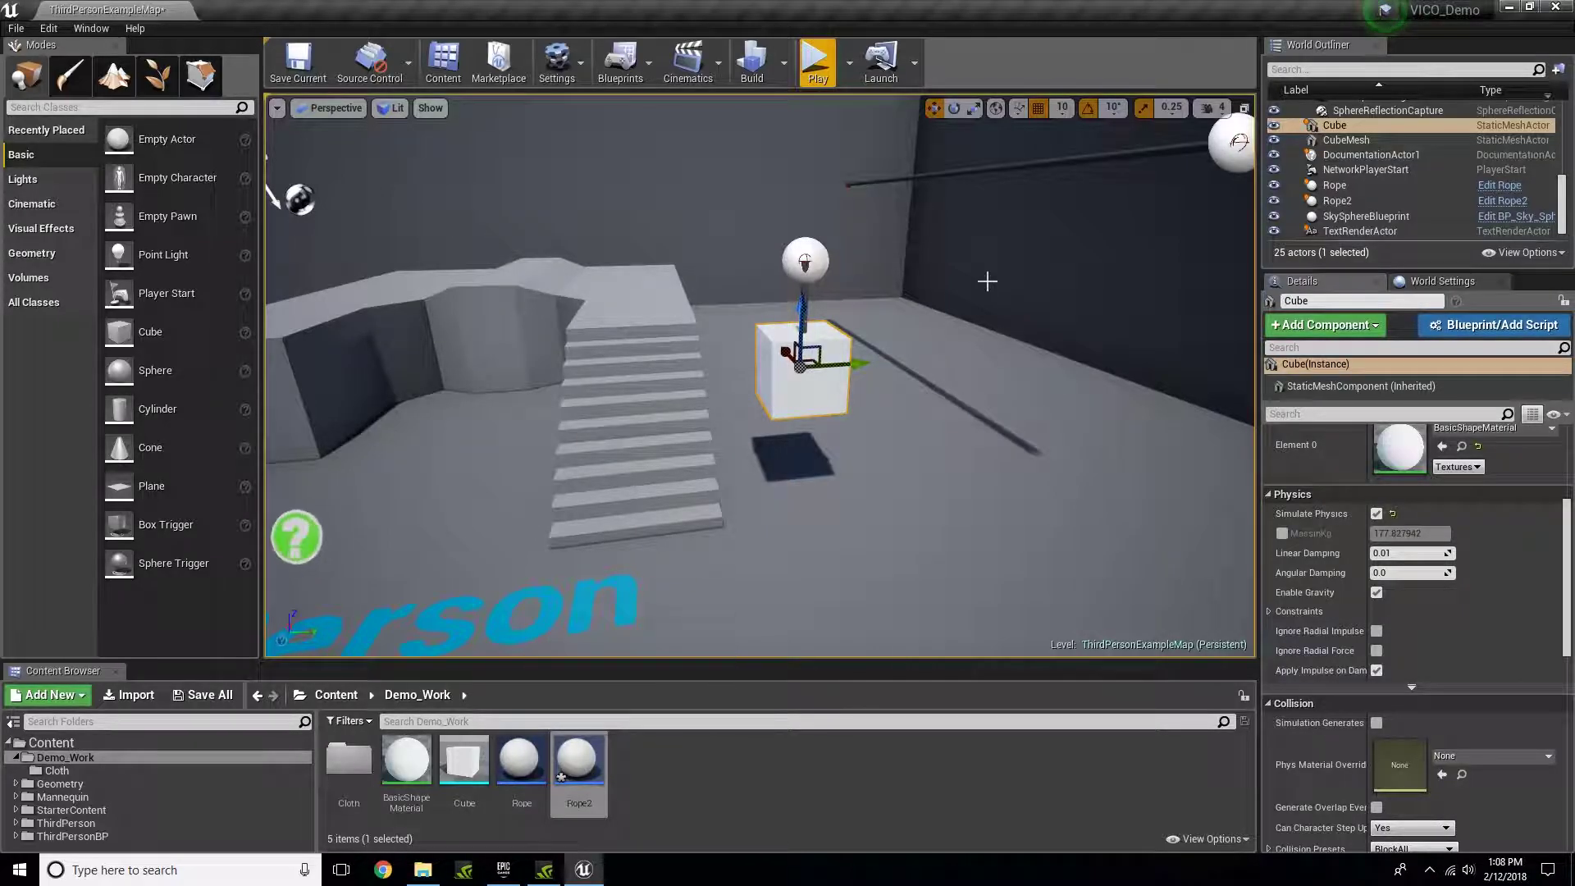
{"action": "right_click_drag", "start_coordinate": [988, 282], "coordinate": [925, 324]}
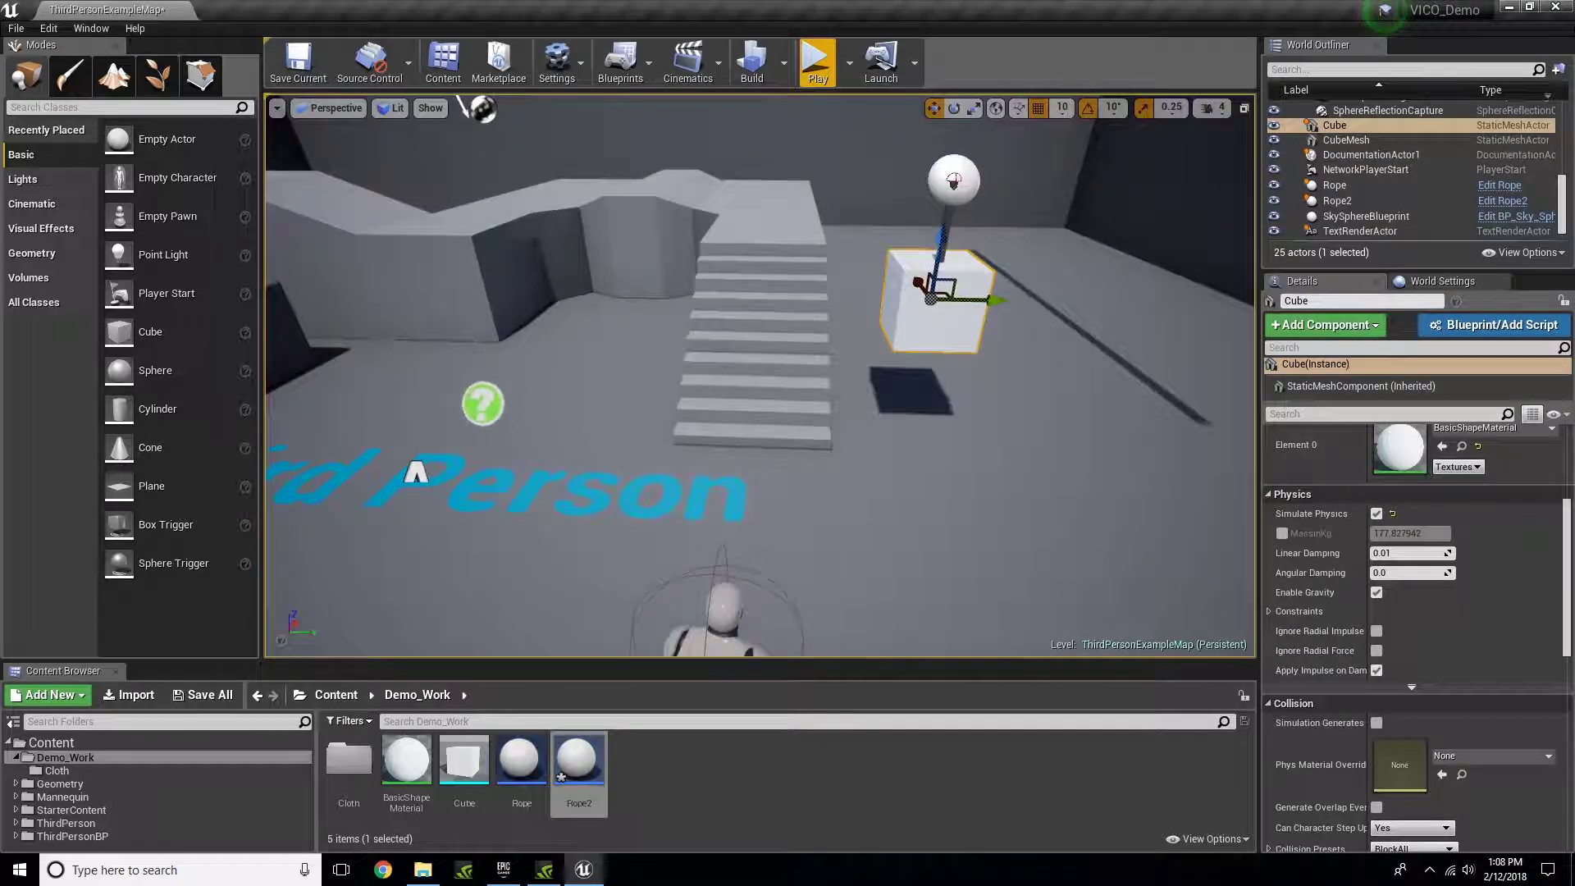
{"action": "double_click", "coordinate": [519, 761]}
{"action": "left_click", "coordinate": [402, 335]}
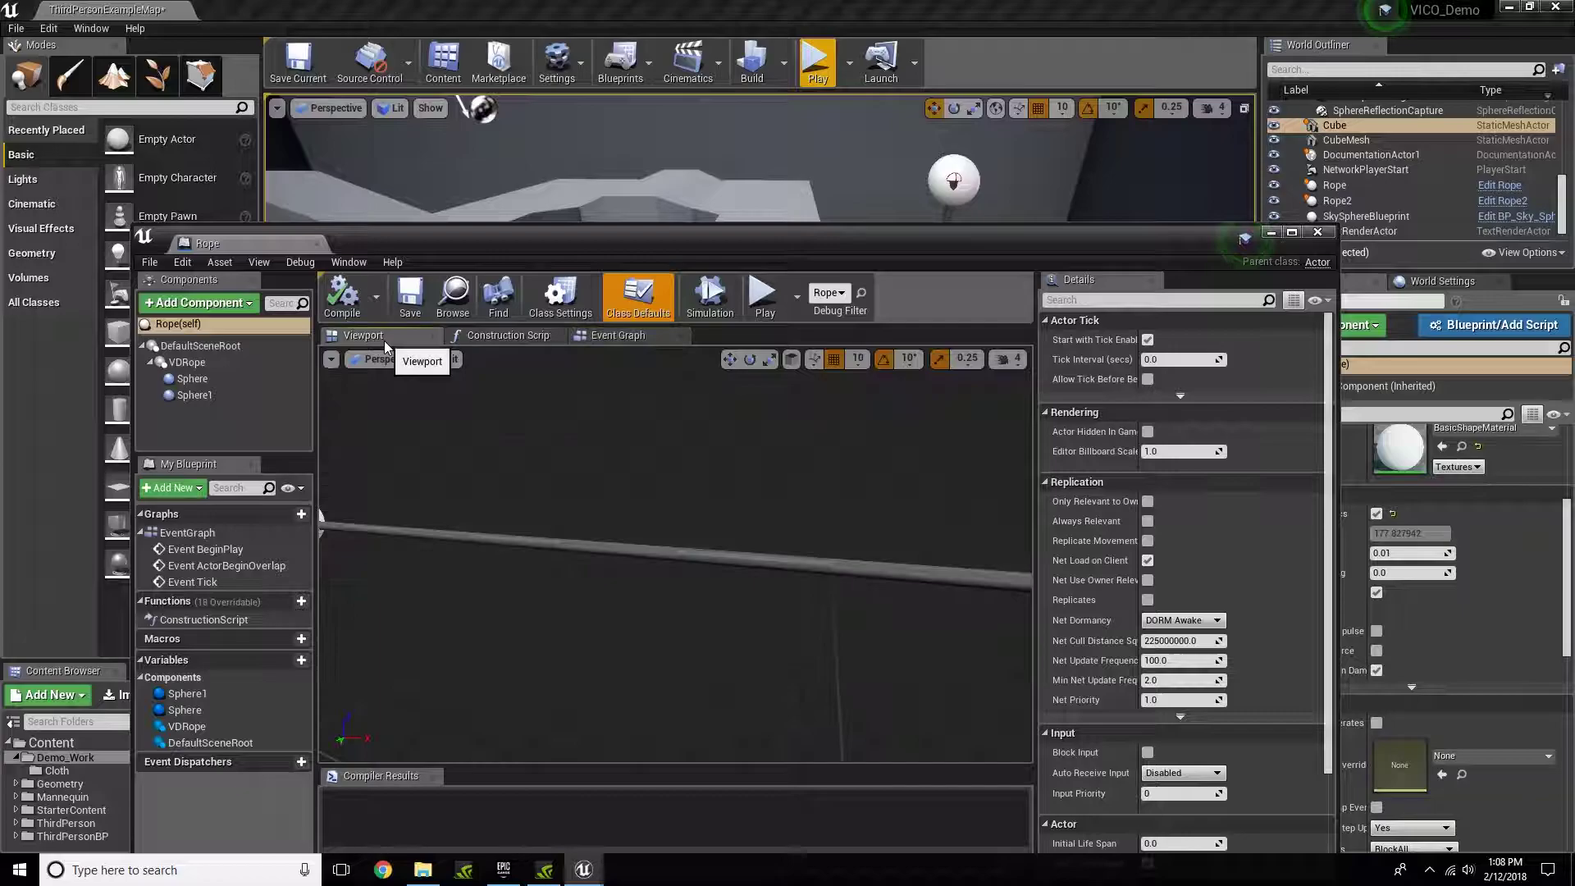
{"action": "left_click", "coordinate": [610, 548]}
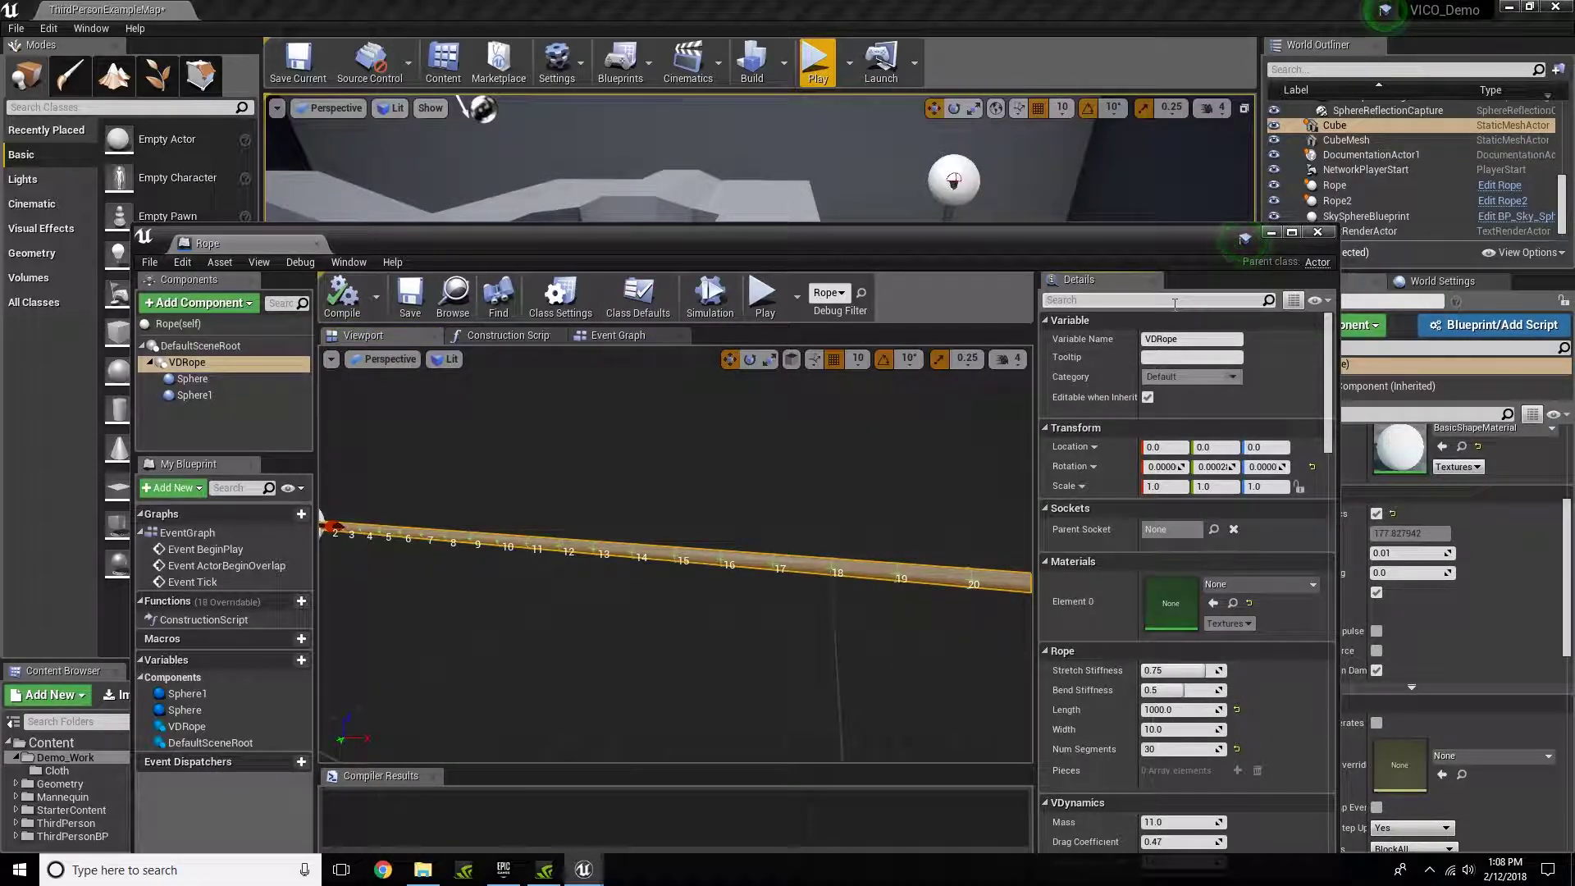
{"action": "type", "text": "creat"}
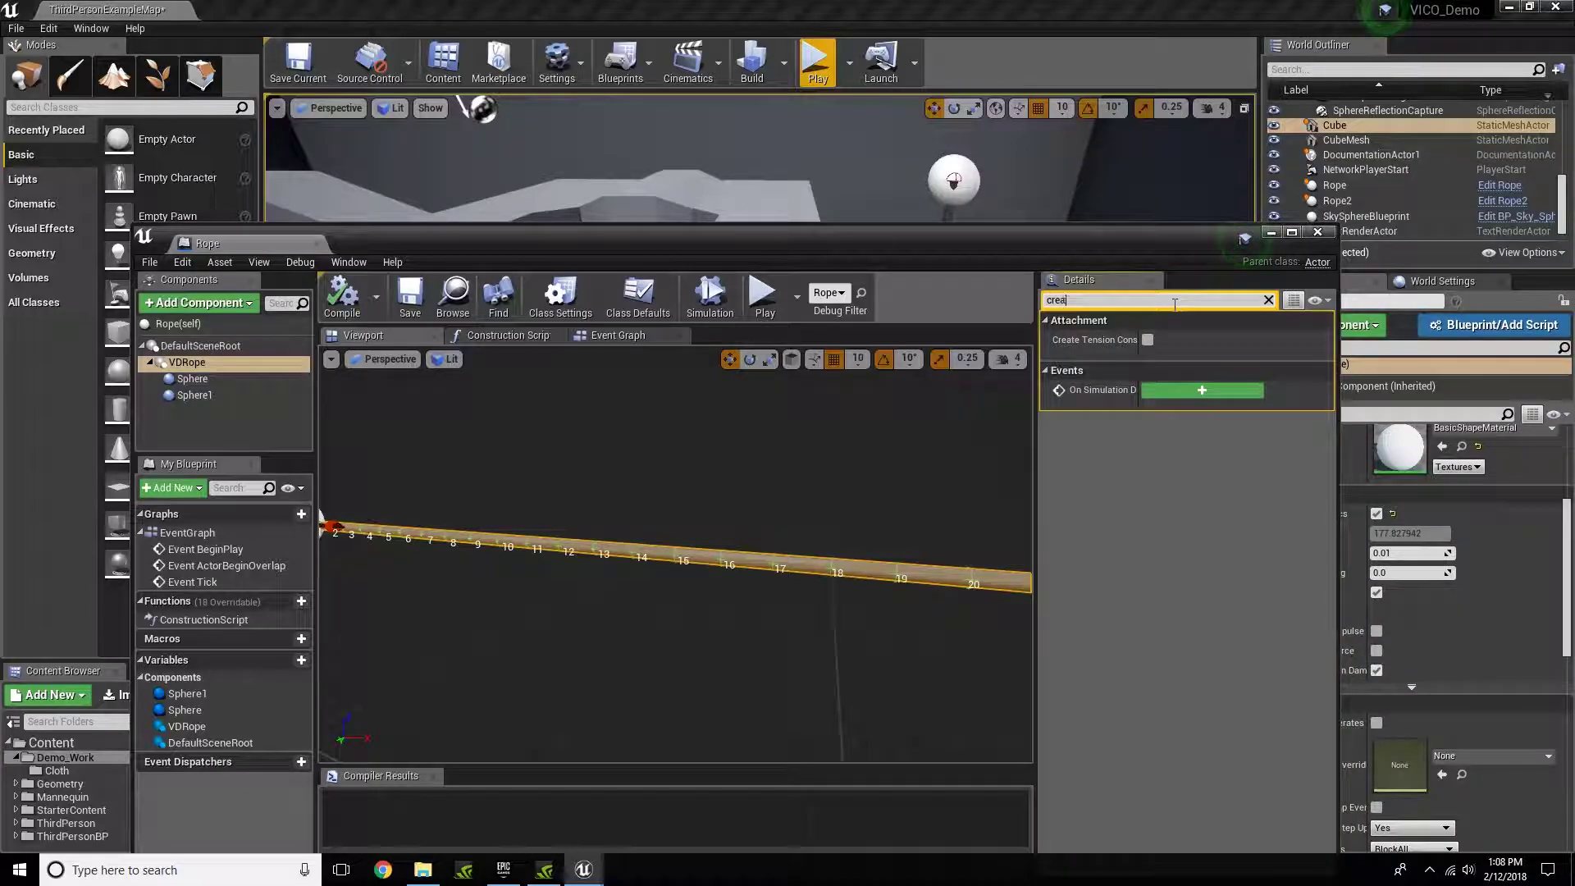
{"action": "left_click", "coordinate": [1147, 340]}
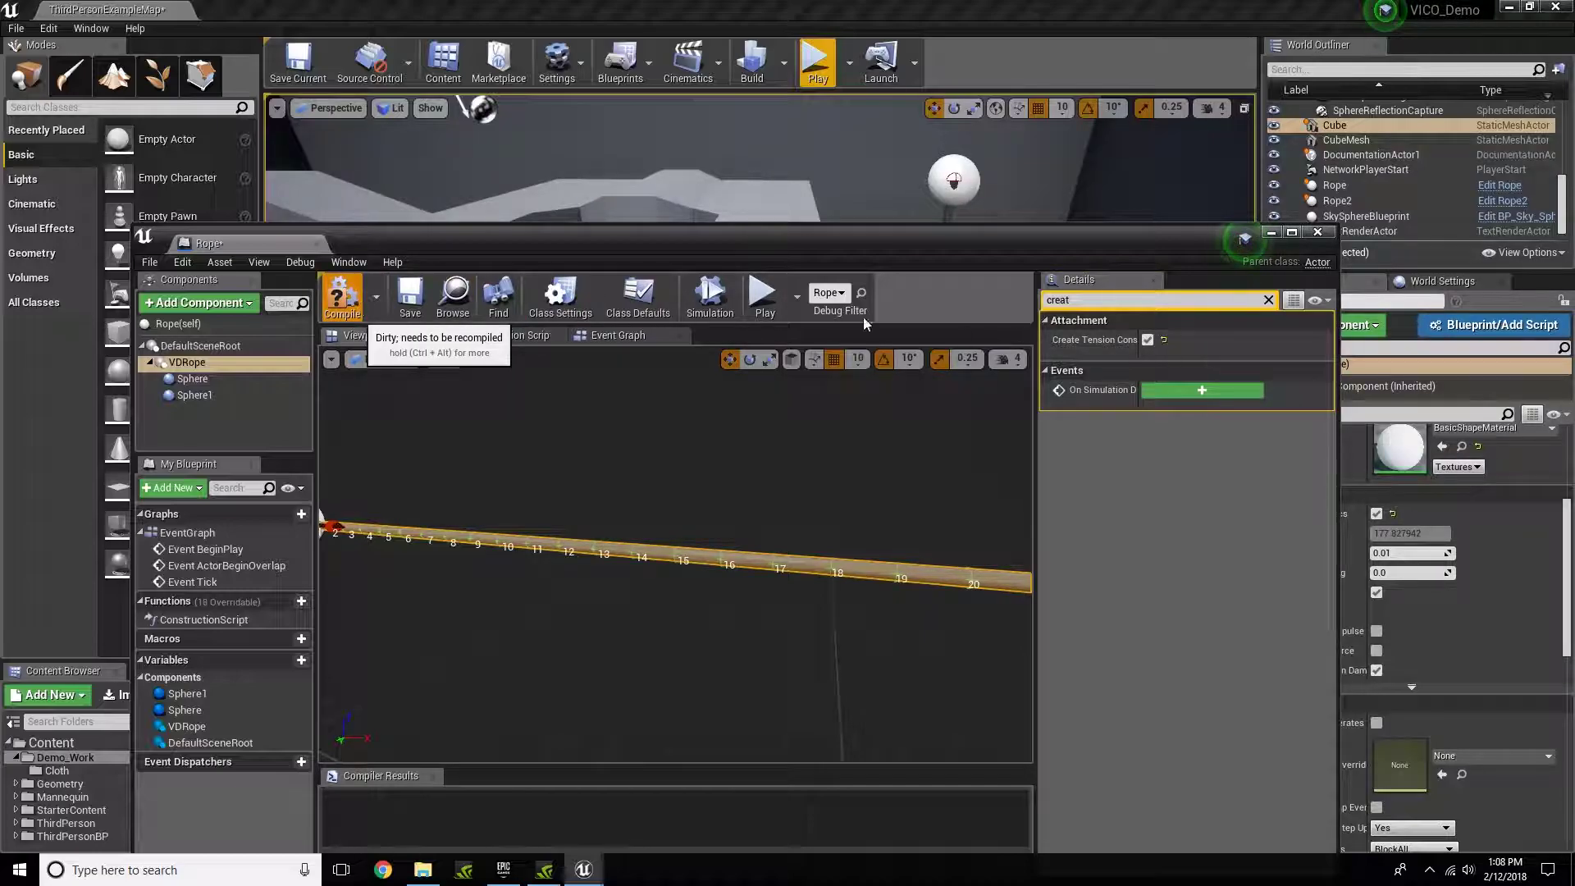
{"action": "left_click", "coordinate": [1269, 301]}
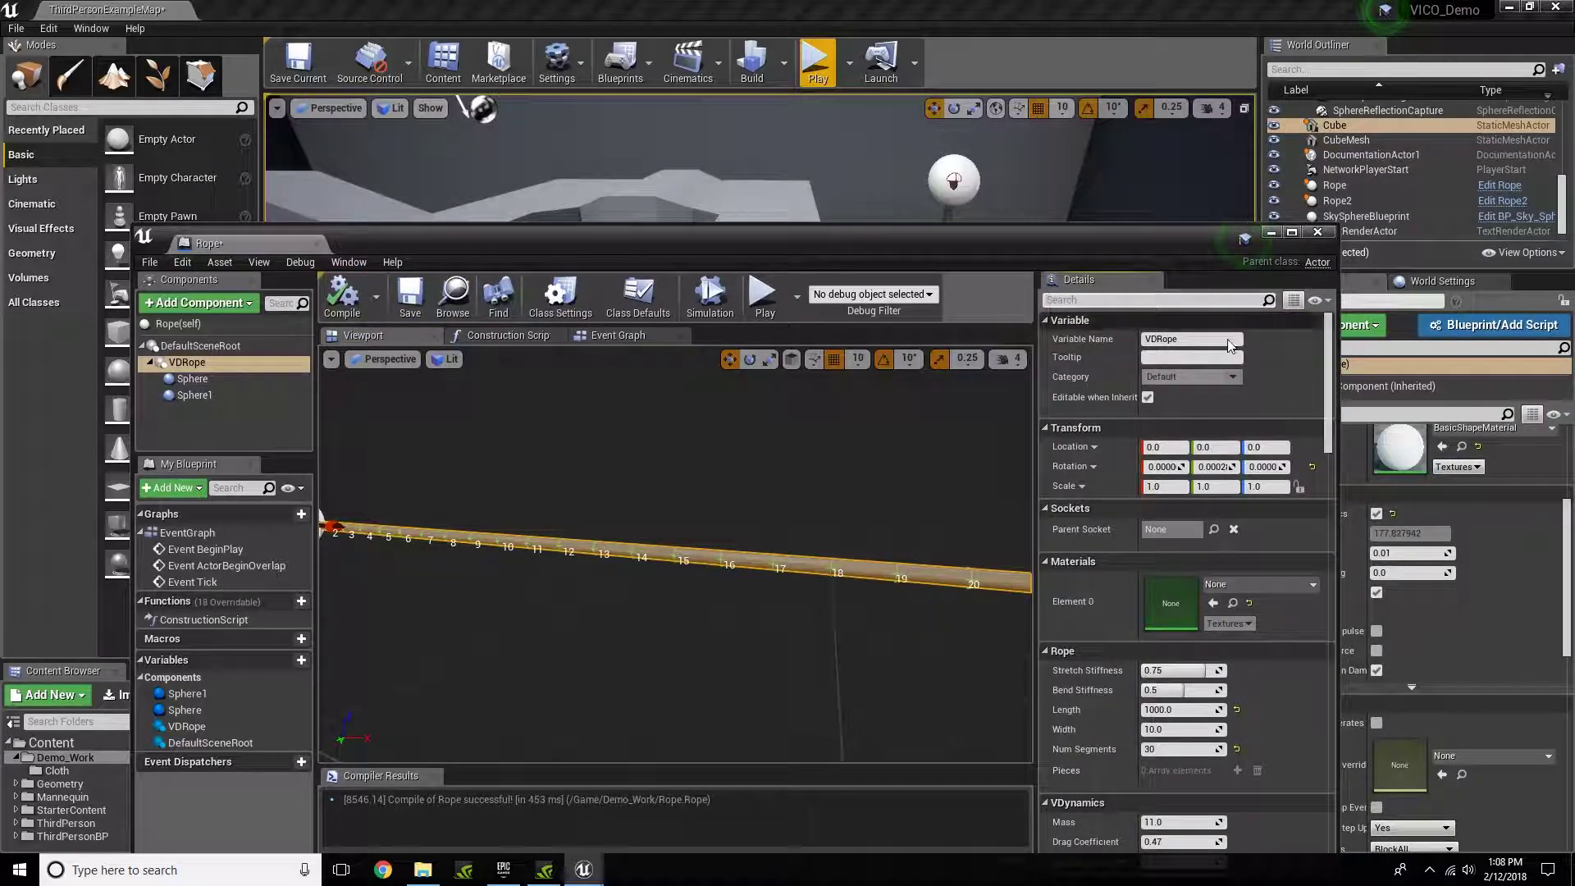
{"action": "left_click", "coordinate": [1318, 233]}
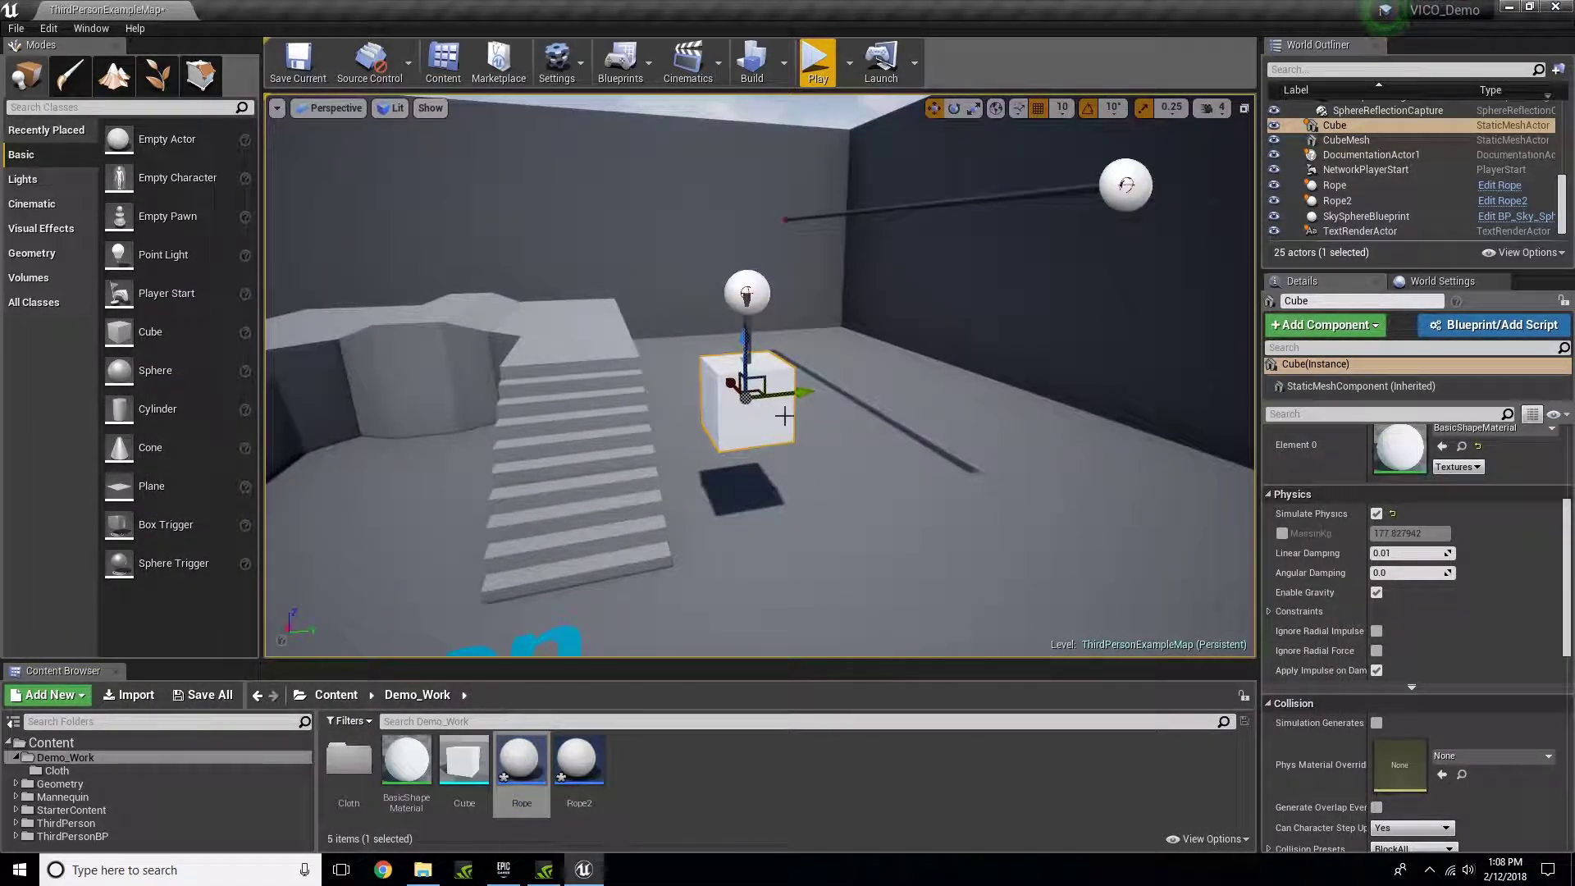
Duplicate the hanging cube and place the copy under the middle of the horizontal rope, with its top face touching the rope.
{"action": "left_click_drag", "start_coordinate": [802, 390], "coordinate": [994, 157], "text": "alt"}
{"action": "right_click_drag", "start_coordinate": [994, 158], "coordinate": [1091, 205]}
{"action": "left_click_drag", "start_coordinate": [869, 459], "coordinate": [939, 308]}
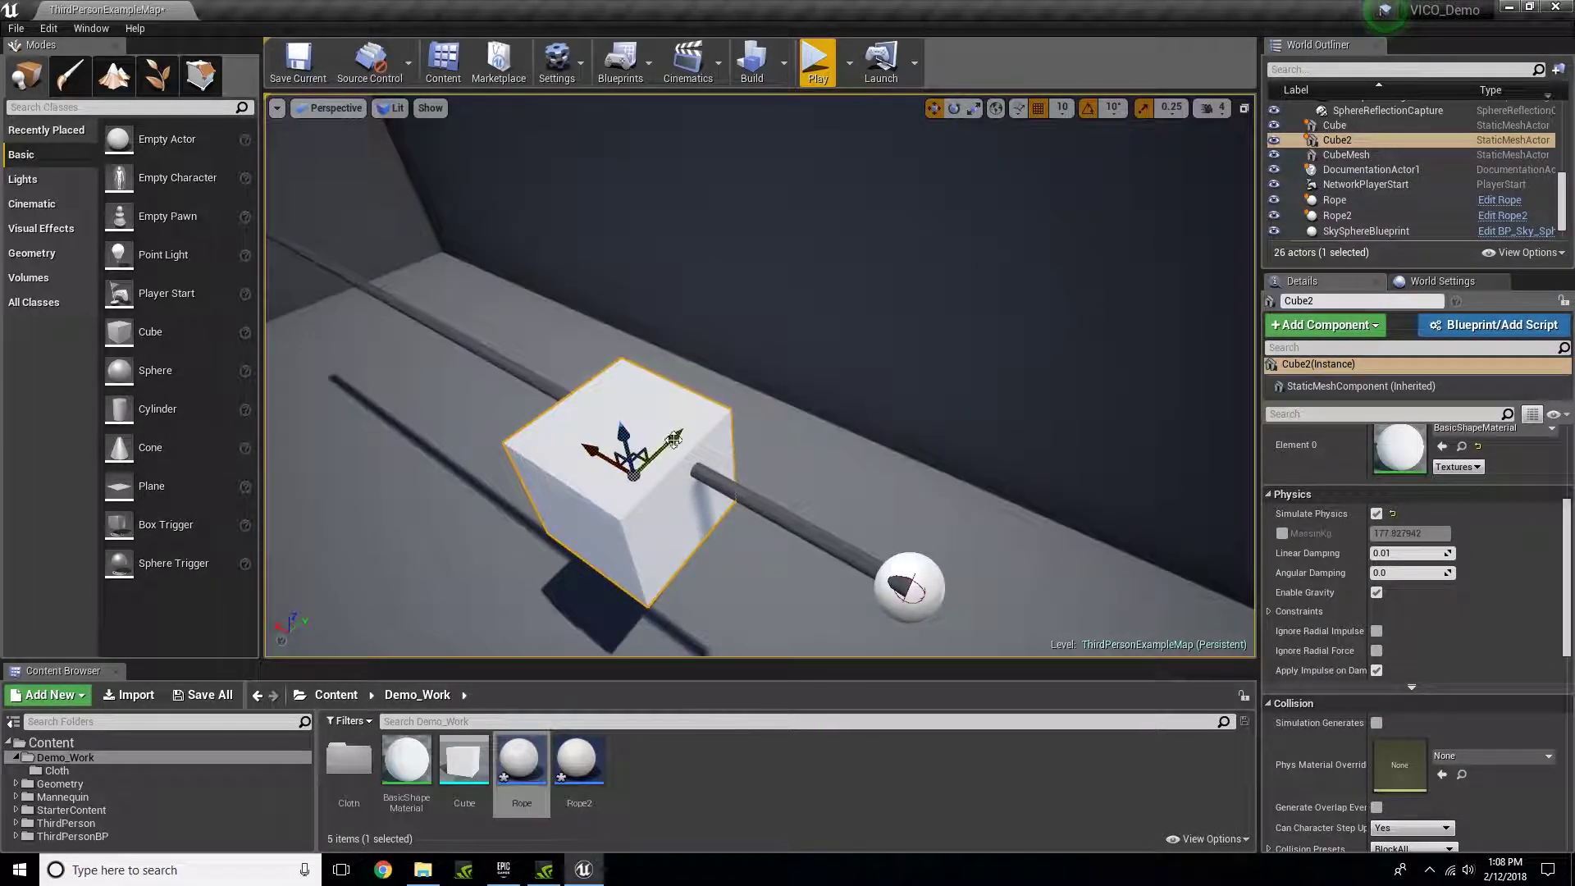
{"action": "left_click_drag", "start_coordinate": [673, 435], "coordinate": [340, 320]}
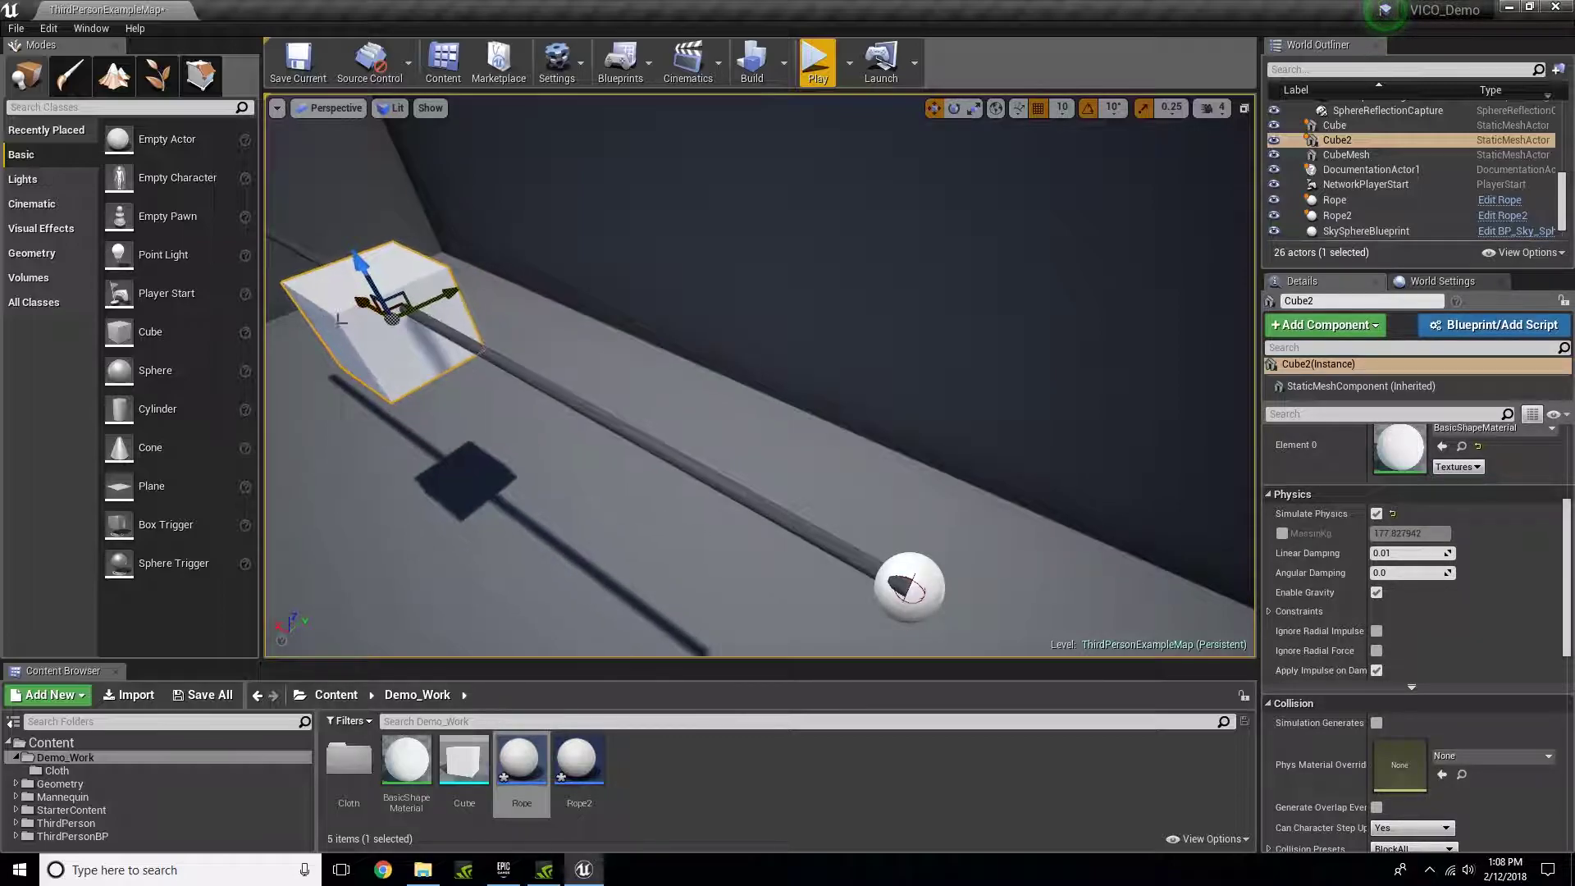
{"action": "right_click_drag", "start_coordinate": [340, 320], "coordinate": [432, 420]}
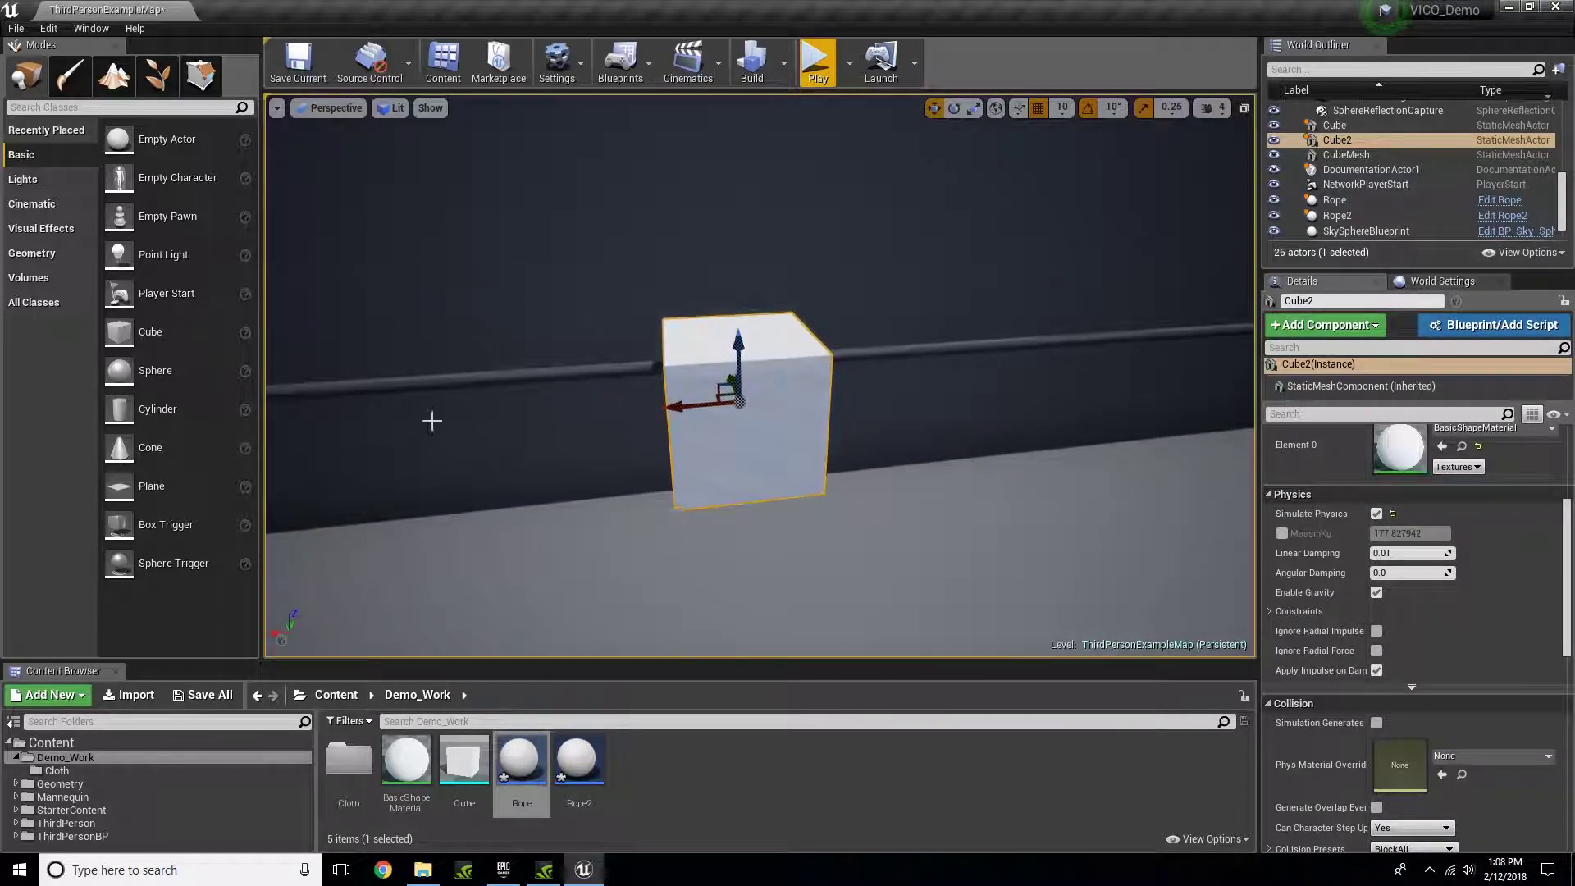
{"action": "left_click_drag", "start_coordinate": [683, 410], "coordinate": [753, 404]}
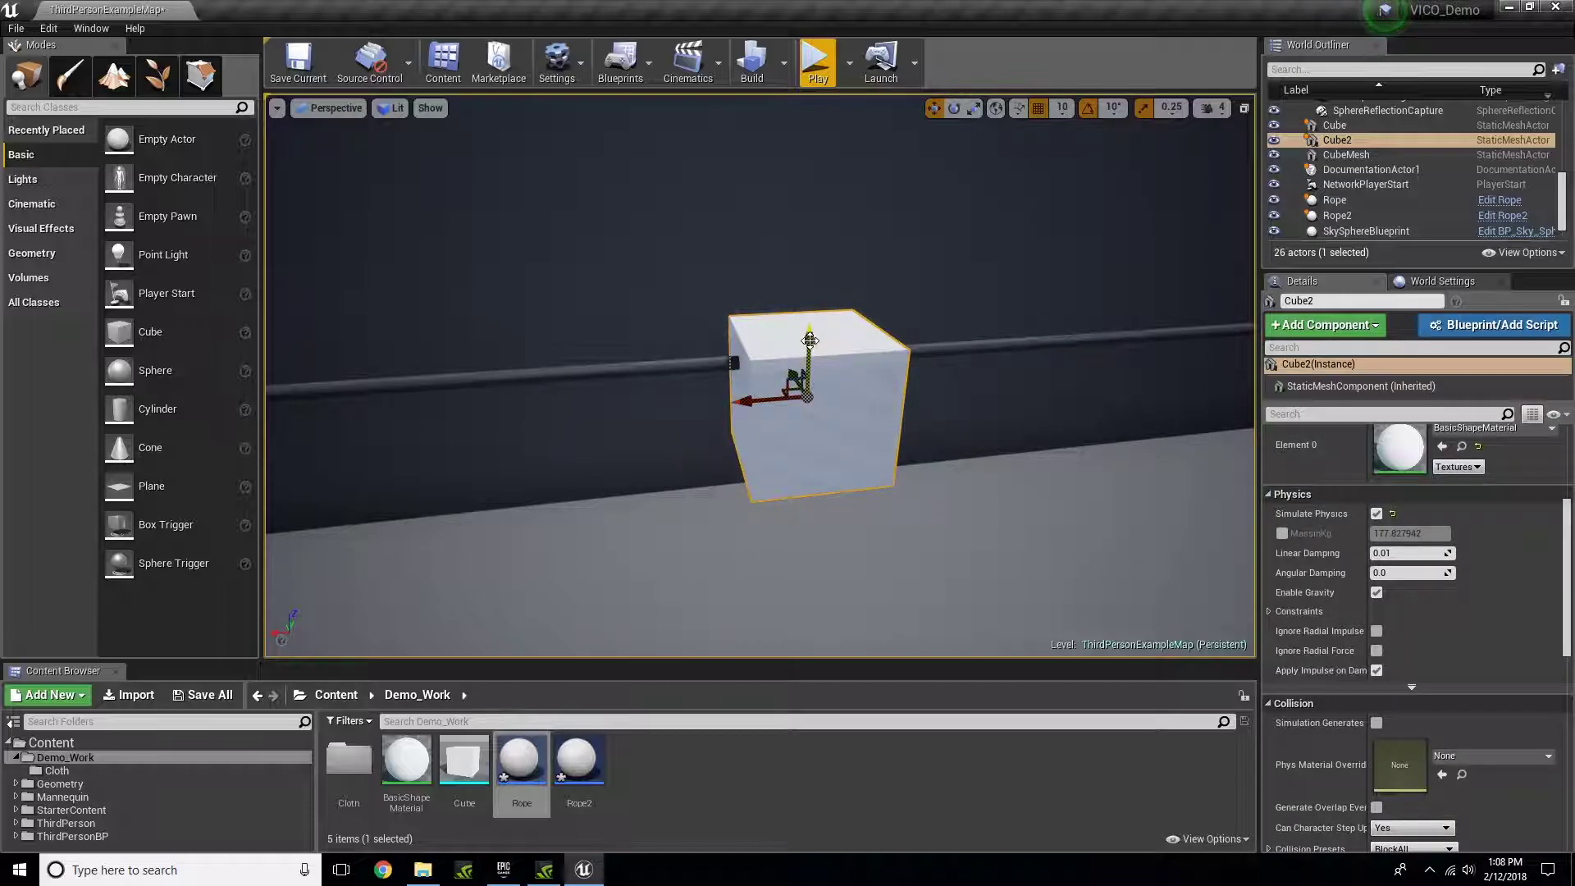
{"action": "left_click_drag", "start_coordinate": [809, 339], "coordinate": [808, 366]}
{"action": "right_click_drag", "start_coordinate": [816, 373], "coordinate": [759, 335]}
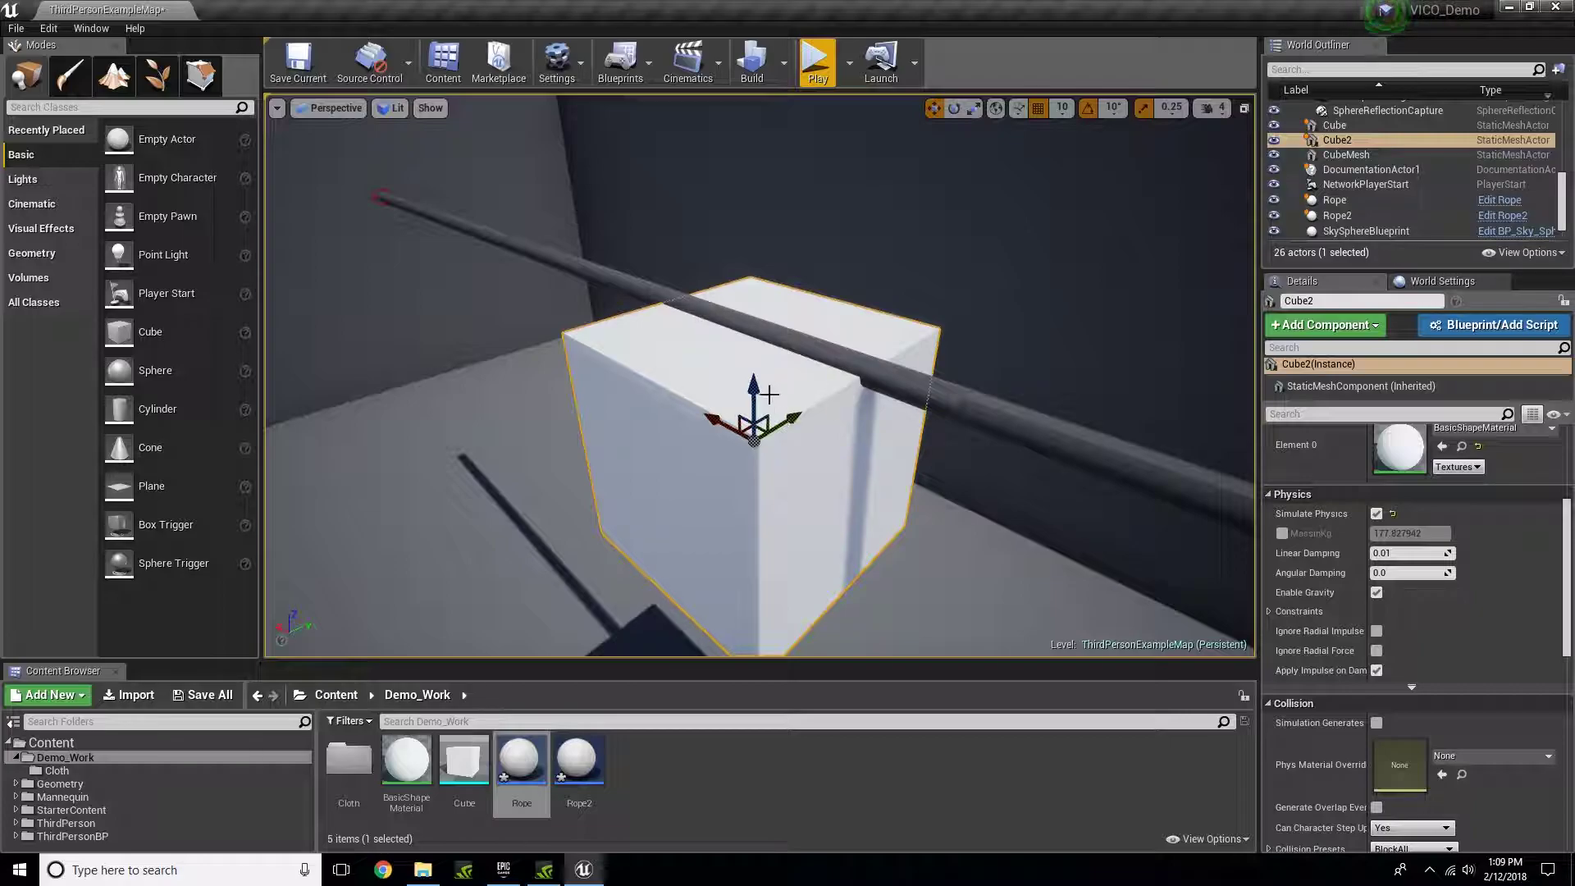
{"action": "mouse_move", "coordinate": [755, 391]}
{"action": "left_mouse_down"}
{"action": "mouse_move", "coordinate": [764, 355]}
{"action": "mouse_move", "coordinate": [746, 393]}
{"action": "left_mouse_up"}
Play the level and run the character into both cubes to test the tension constraints on the two ropes, ending the play session.
{"action": "left_click", "coordinate": [816, 62]}
{"action": "key", "text": "w"}
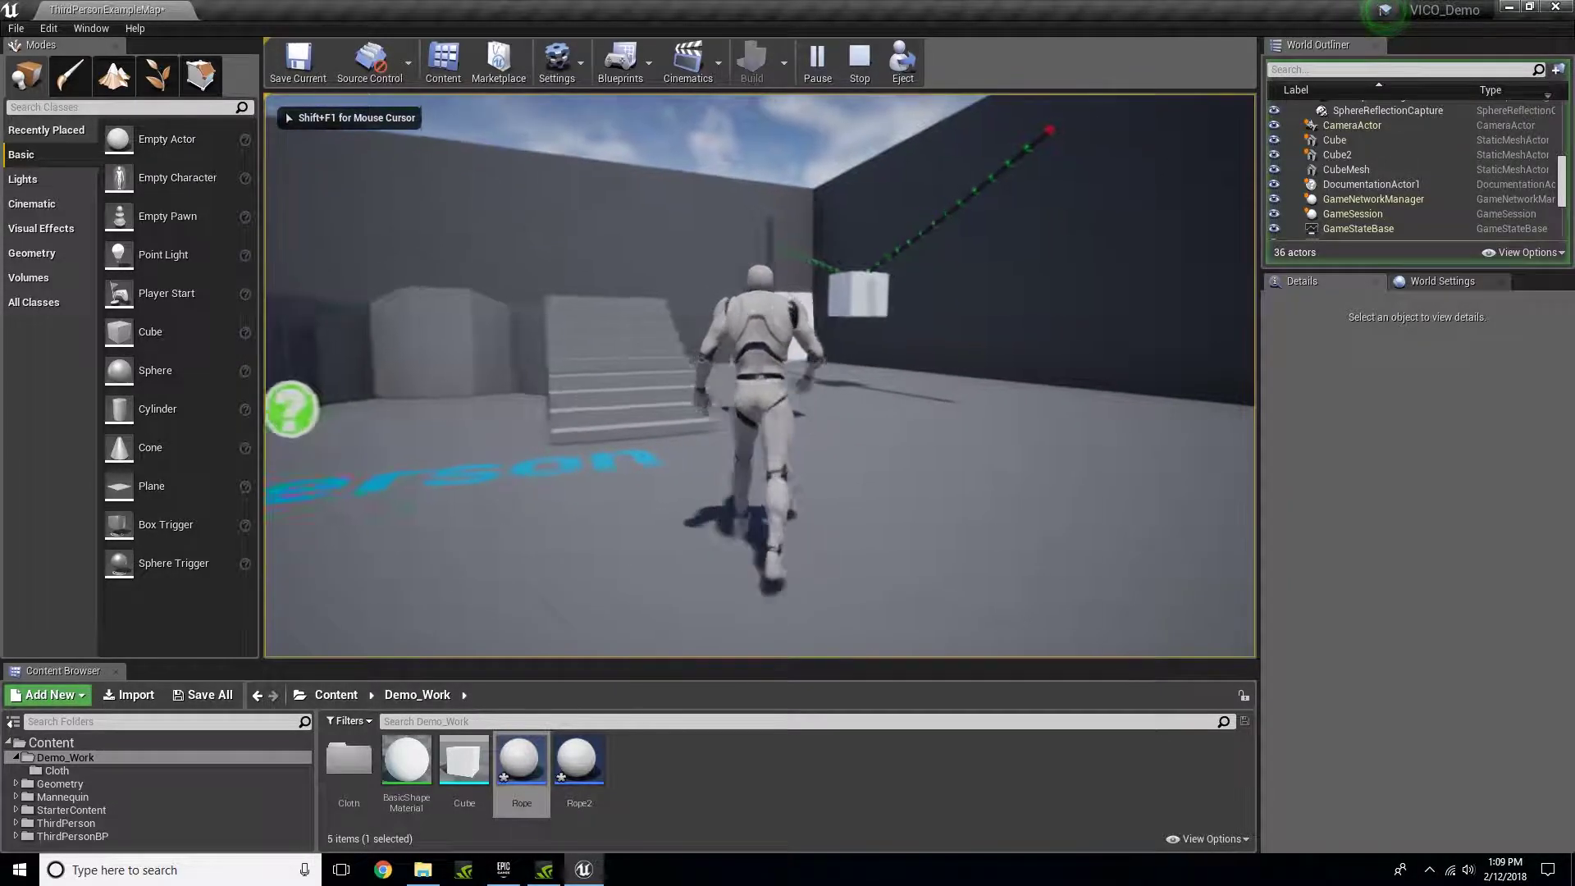
{"action": "key", "text": "a"}
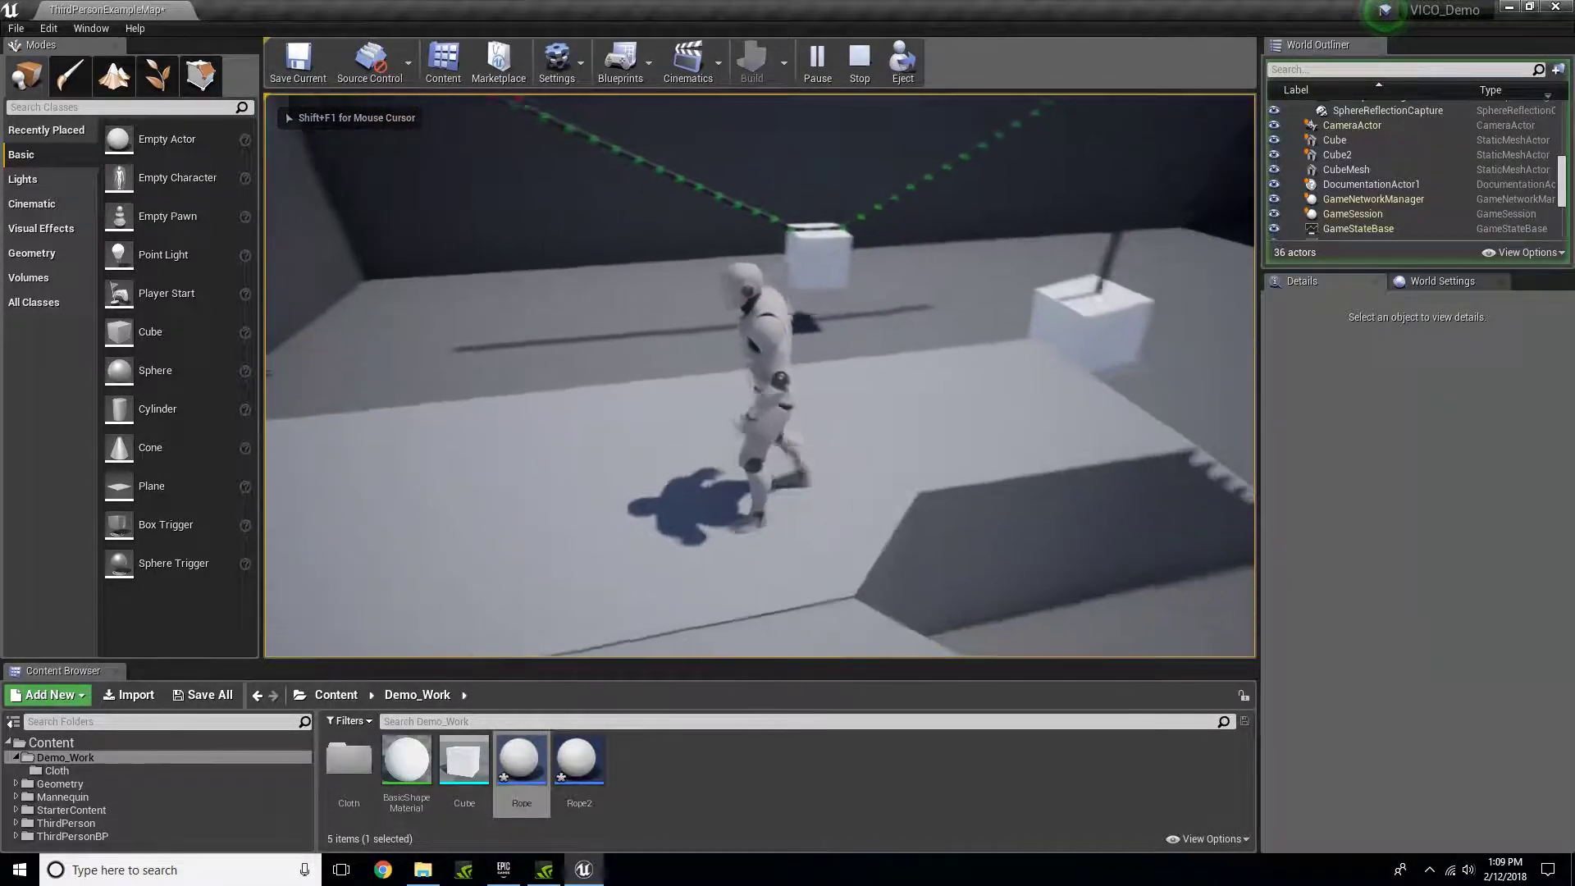
{"action": "key", "text": "w"}
{"action": "key", "text": "space"}
{"action": "key", "text": "space"}
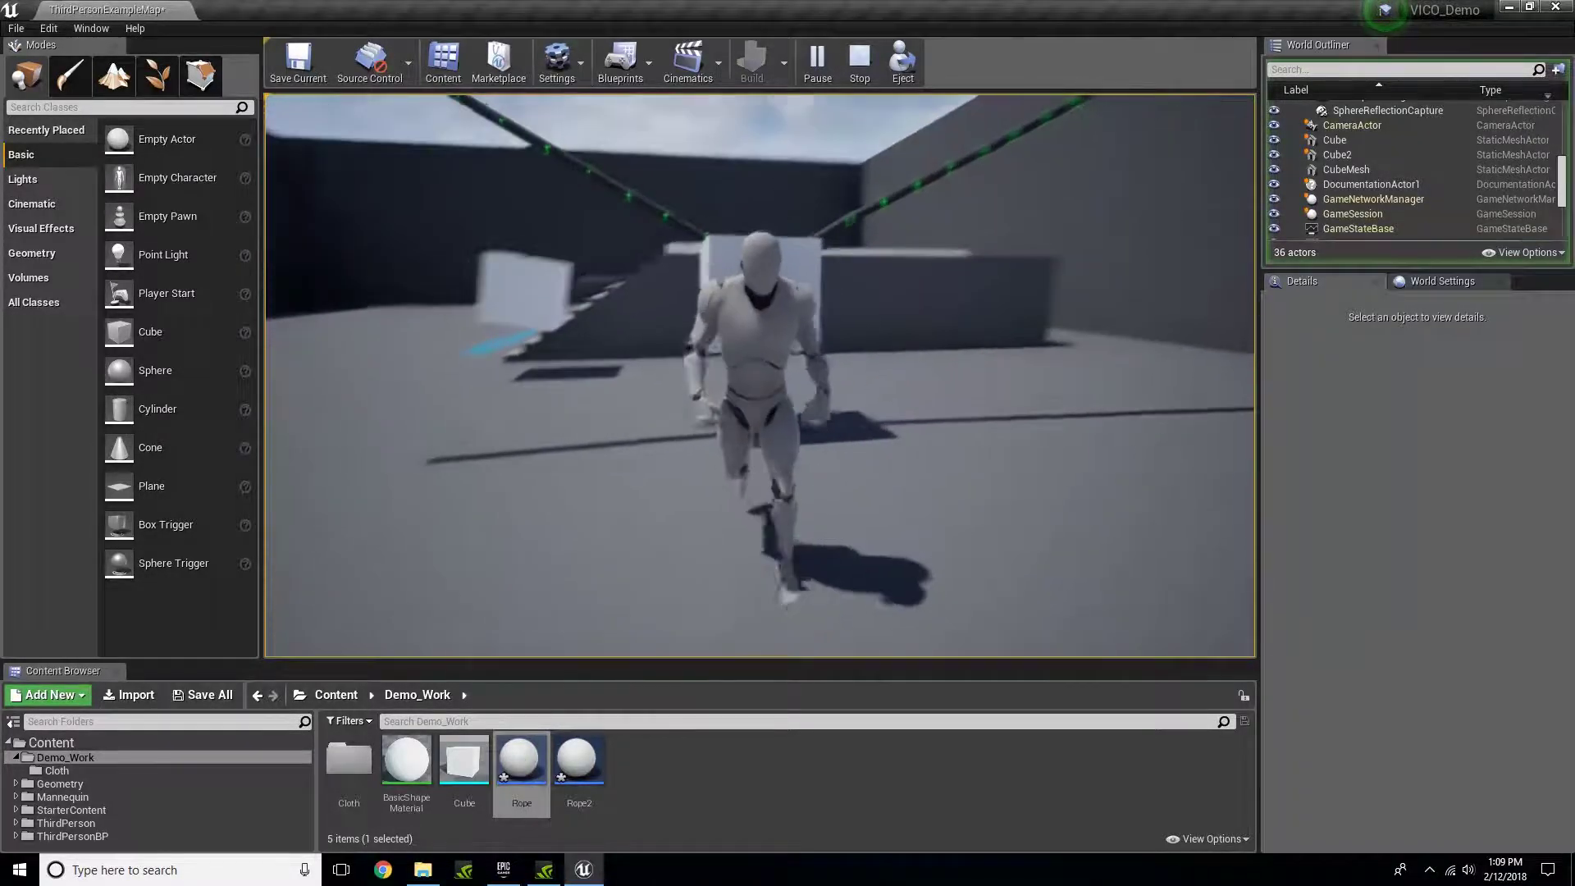
{"action": "key", "text": "w"}
{"action": "key", "text": "d"}
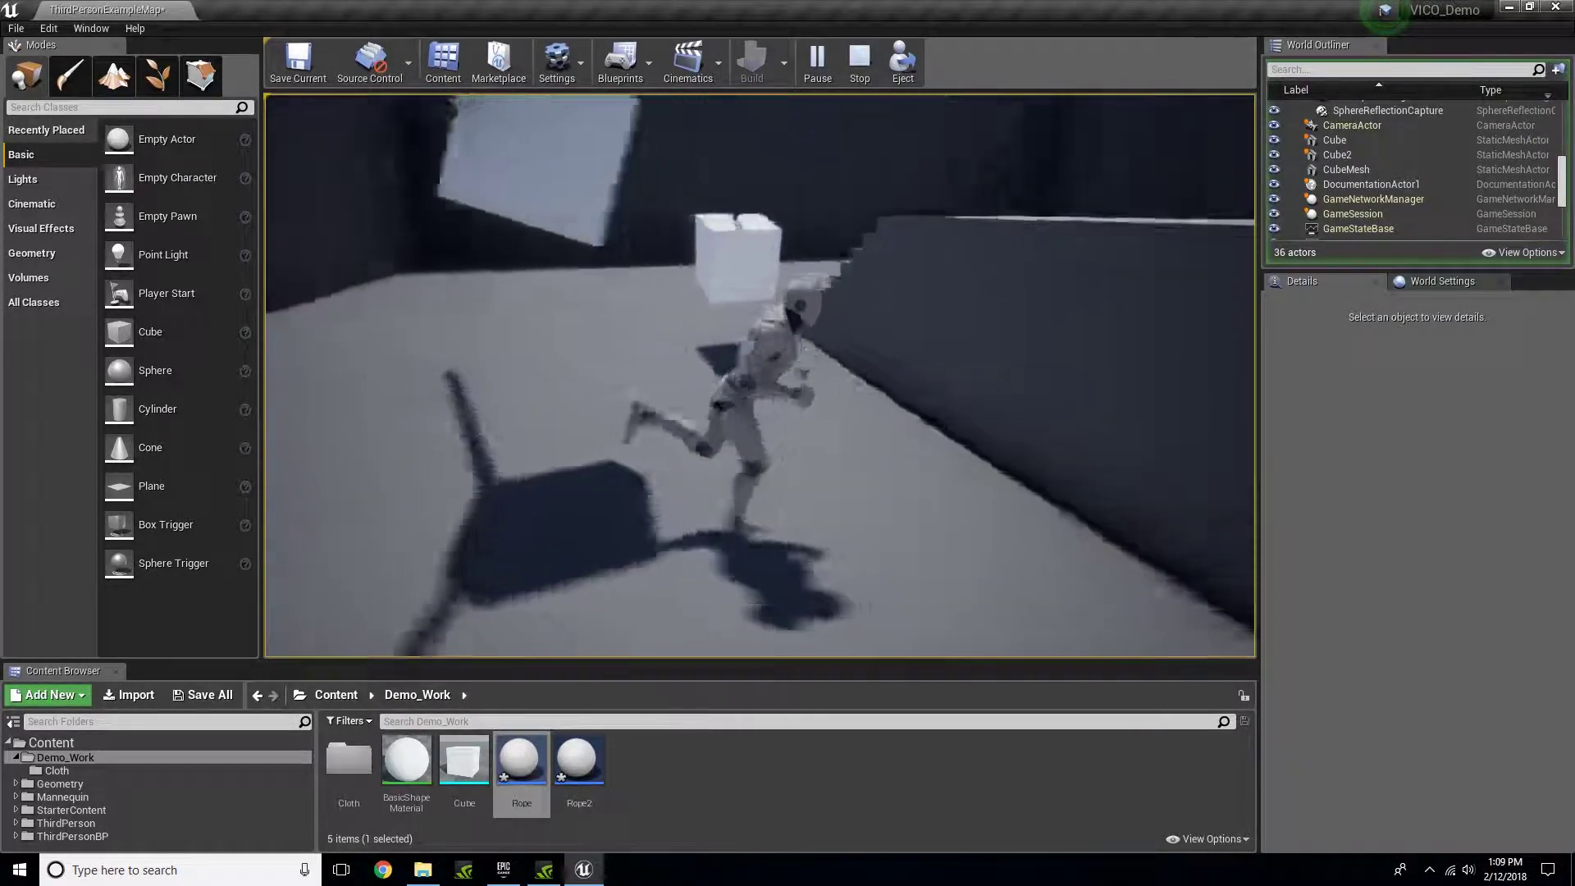
{"action": "key", "text": "w"}
{"action": "key", "text": "d"}
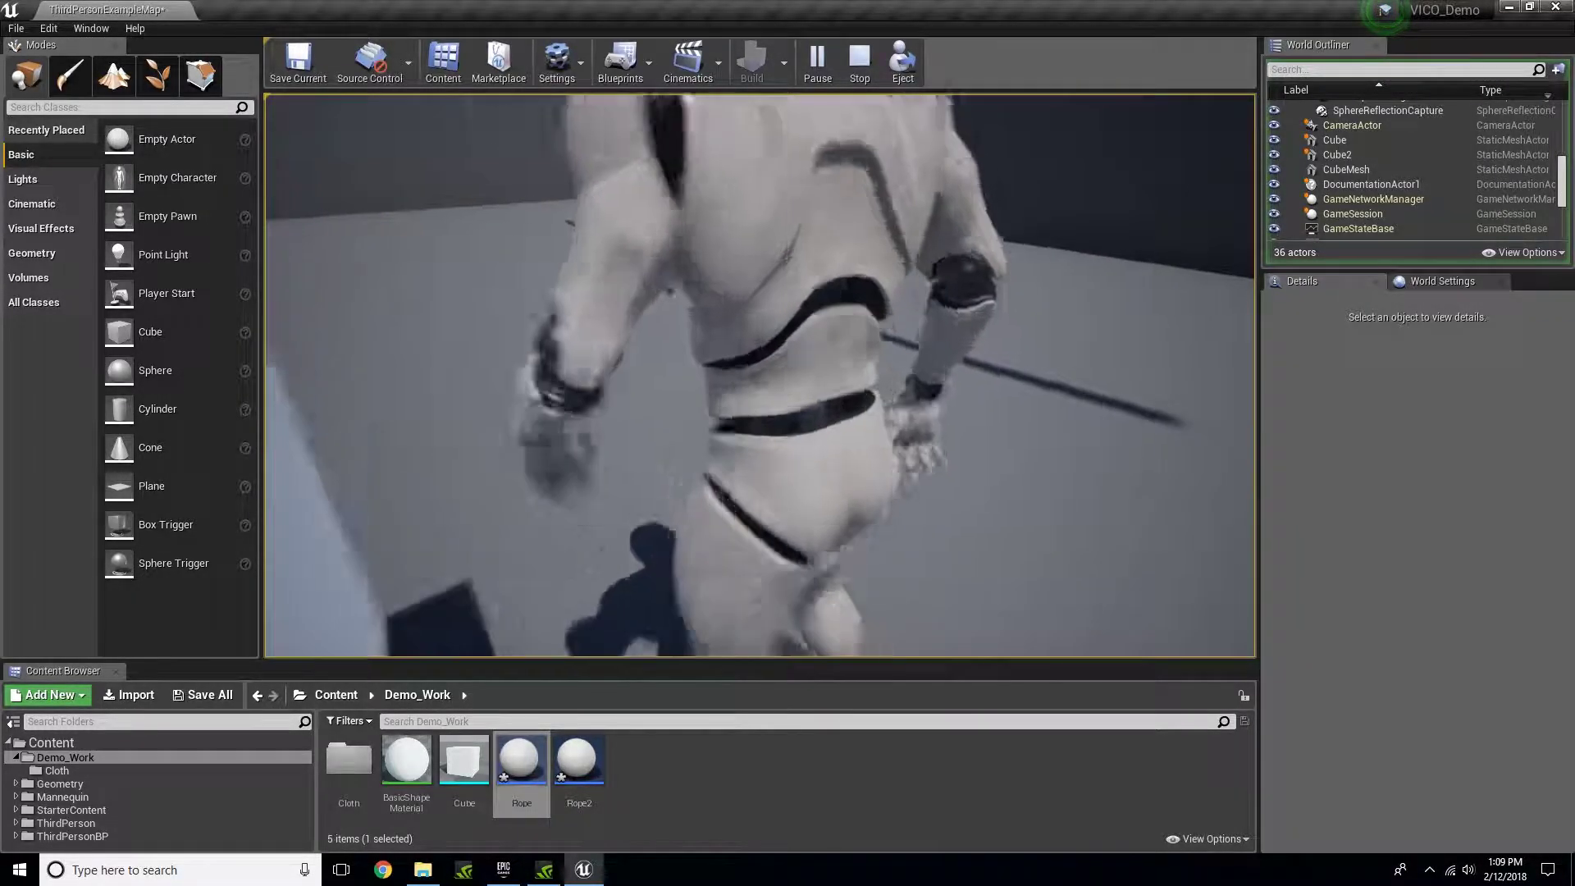
{"action": "key", "text": "s"}
{"action": "key", "text": "a"}
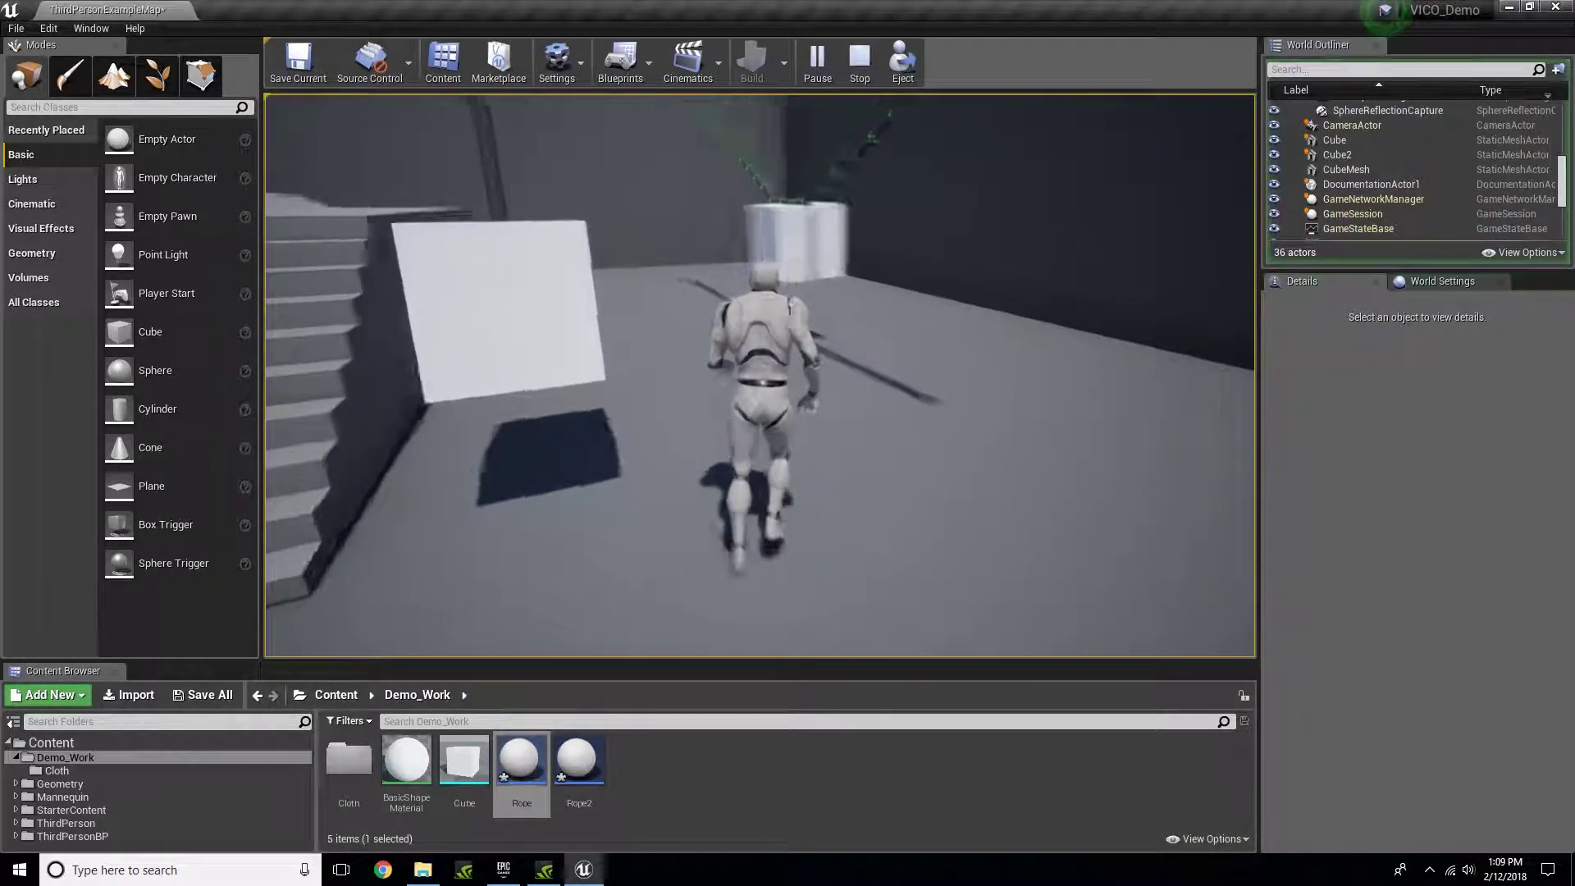
{"action": "key", "text": "w"}
{"action": "key", "text": "d"}
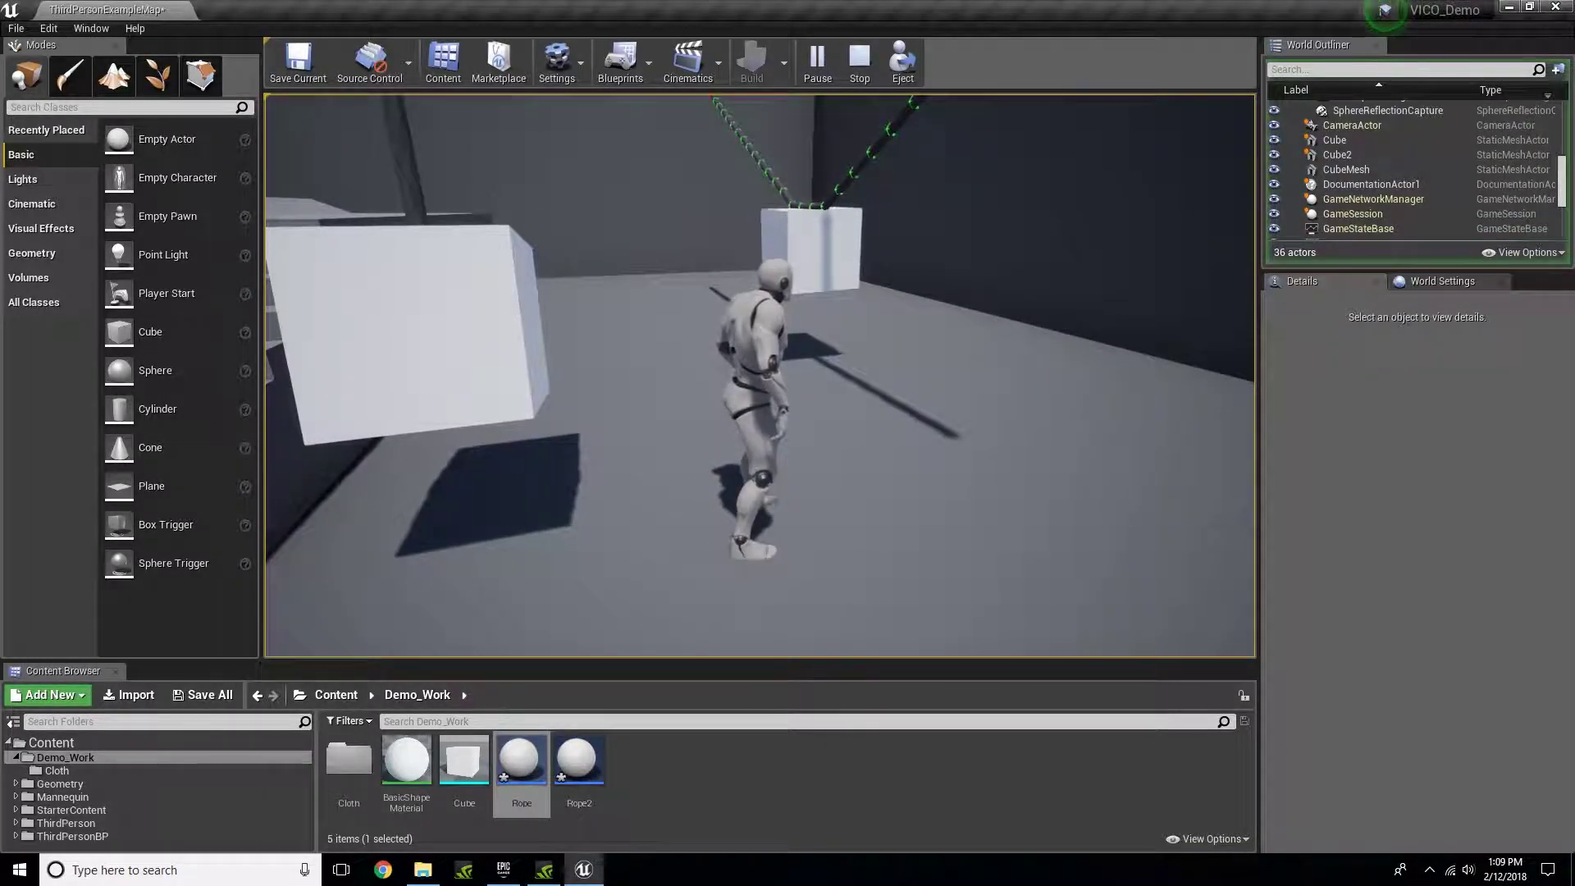
{"action": "key", "text": "w"}
{"action": "key", "text": "a"}
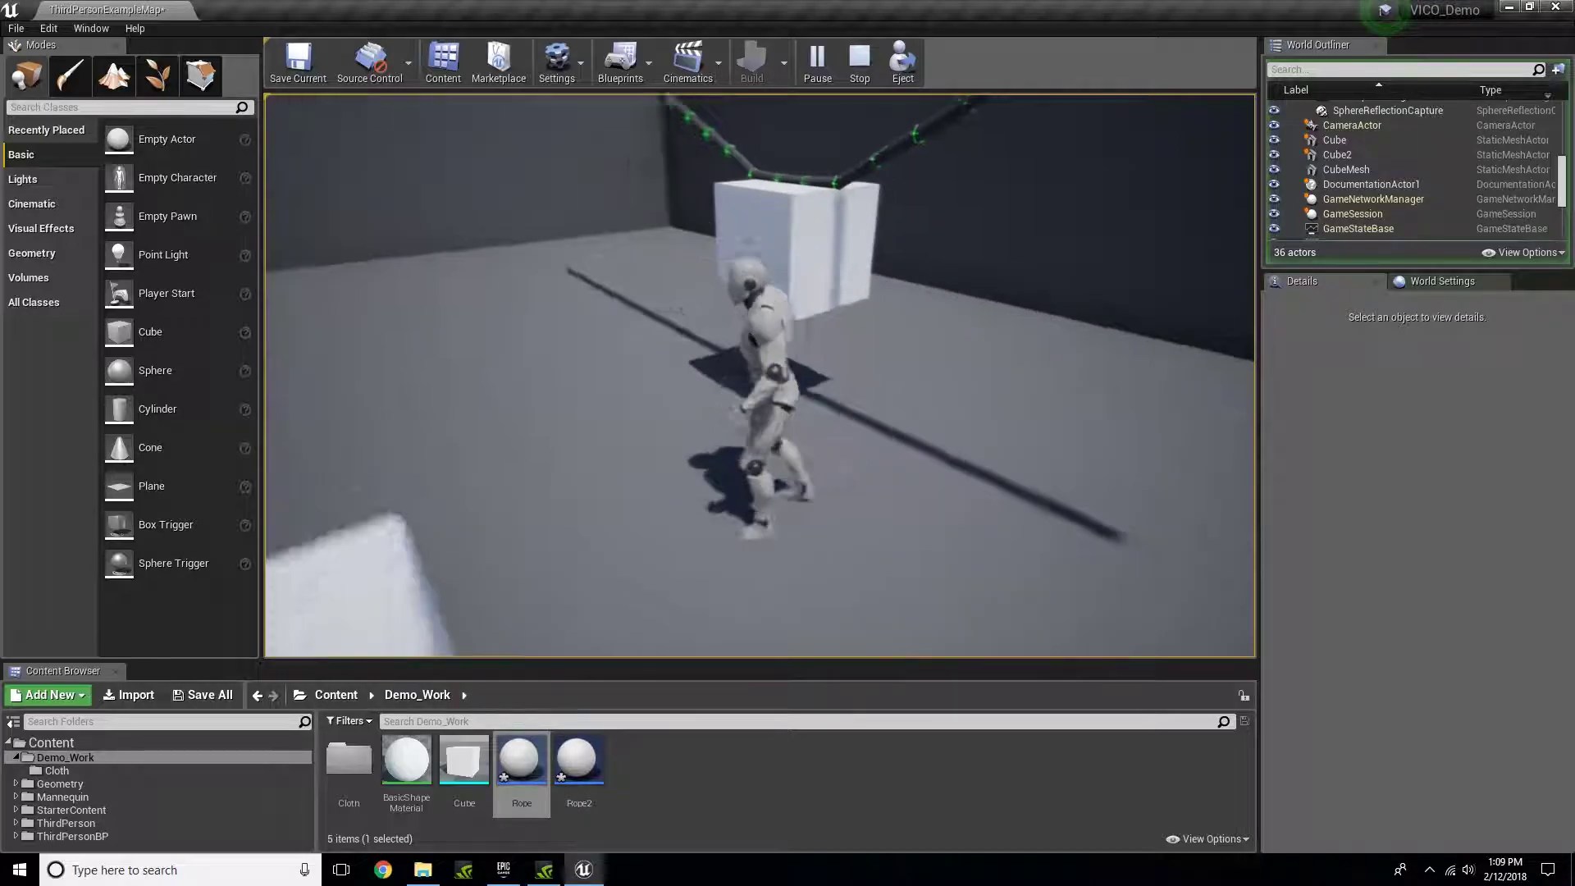
{"action": "key", "text": "w"}
{"action": "key", "text": "s"}
{"action": "key", "text": "a"}
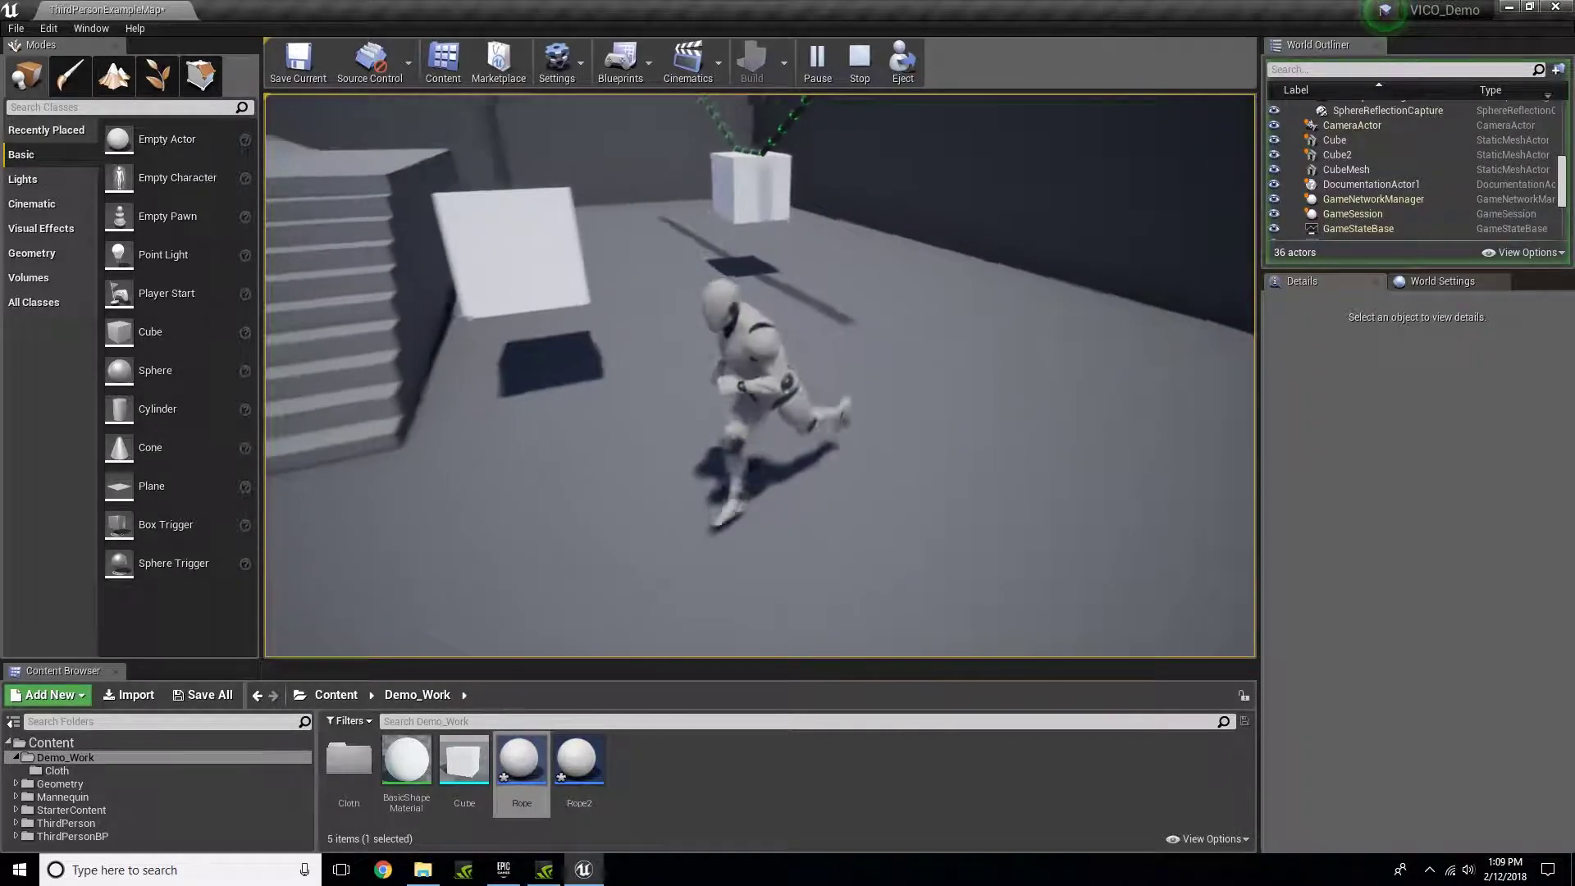
{"action": "key", "text": "w"}
{"action": "key", "text": "Escape"}
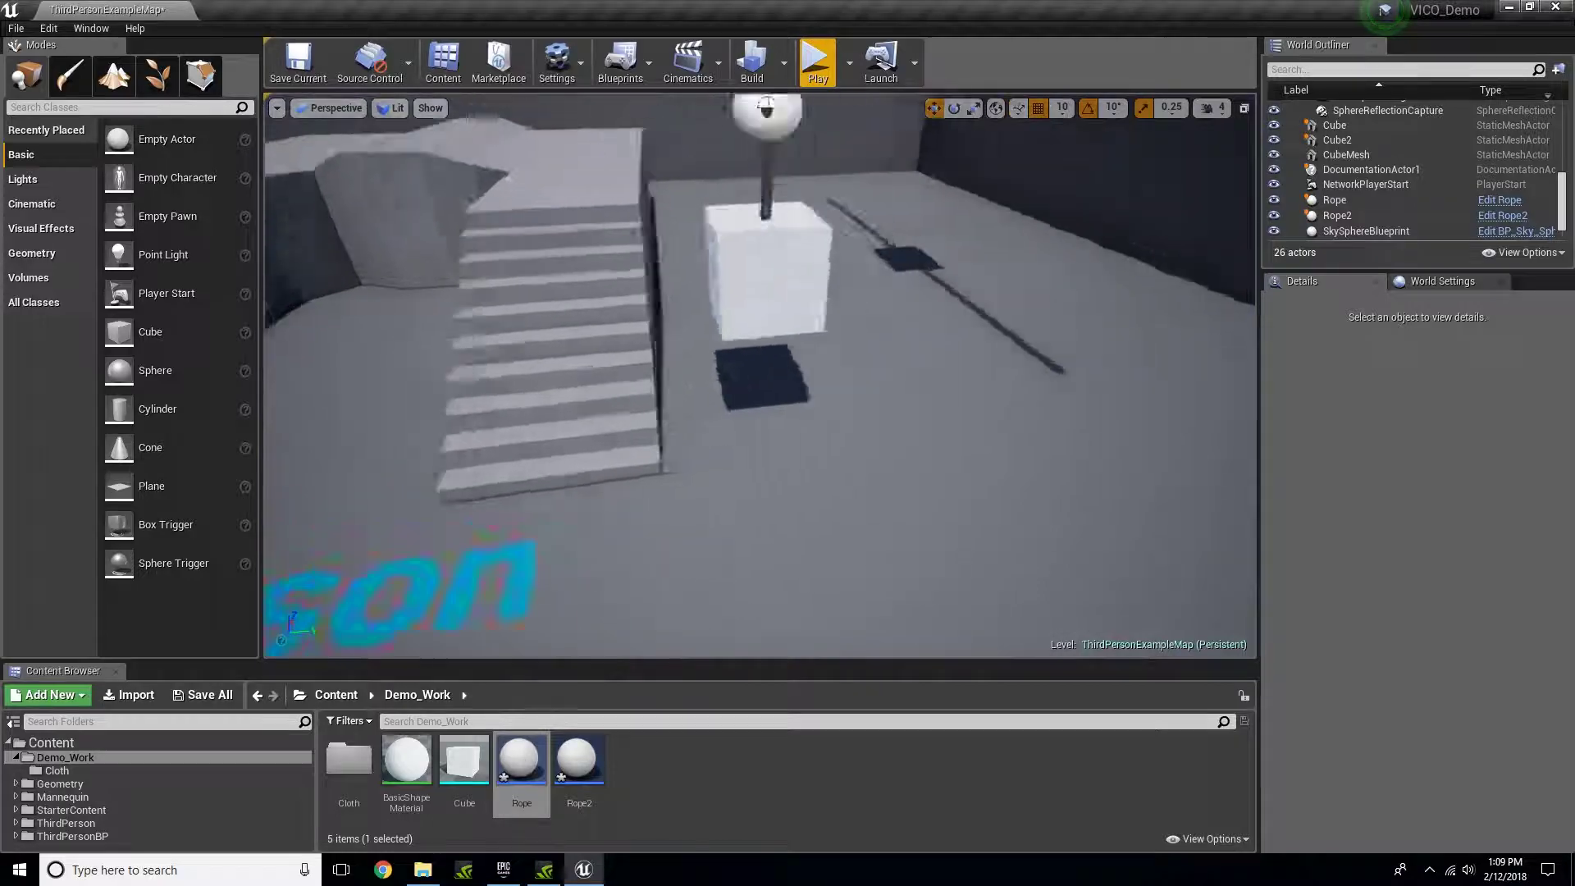
Delete both physics cubes hanging on the ropes from the level.
{"action": "right_click_drag", "start_coordinate": [759, 375], "coordinate": [820, 291]}
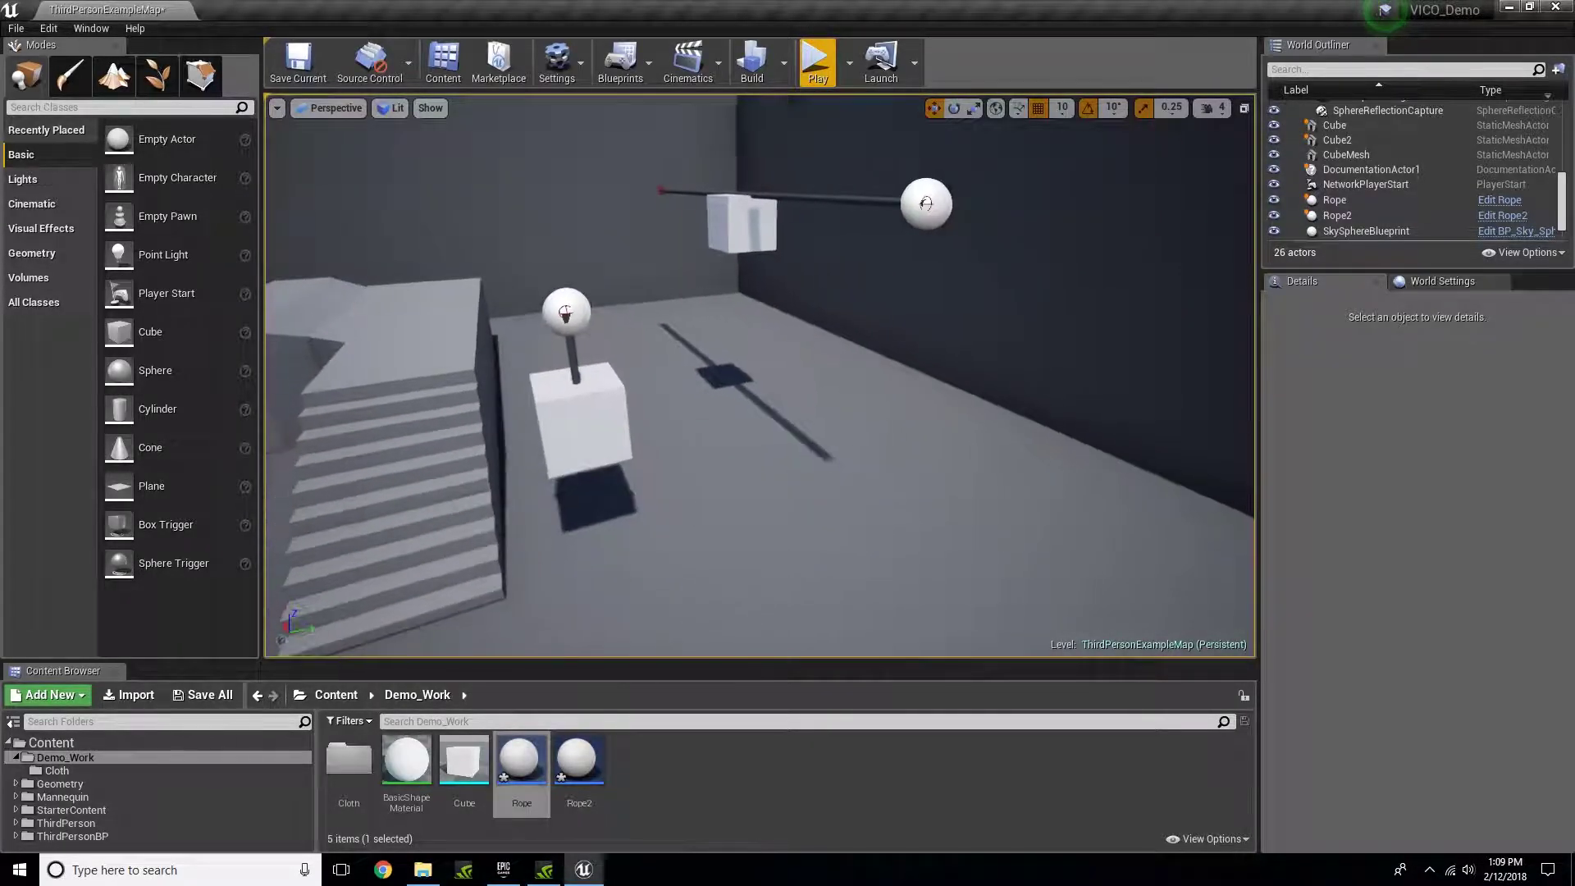
{"action": "left_click", "coordinate": [734, 217]}
{"action": "left_click", "coordinate": [603, 424], "text": "ctrl"}
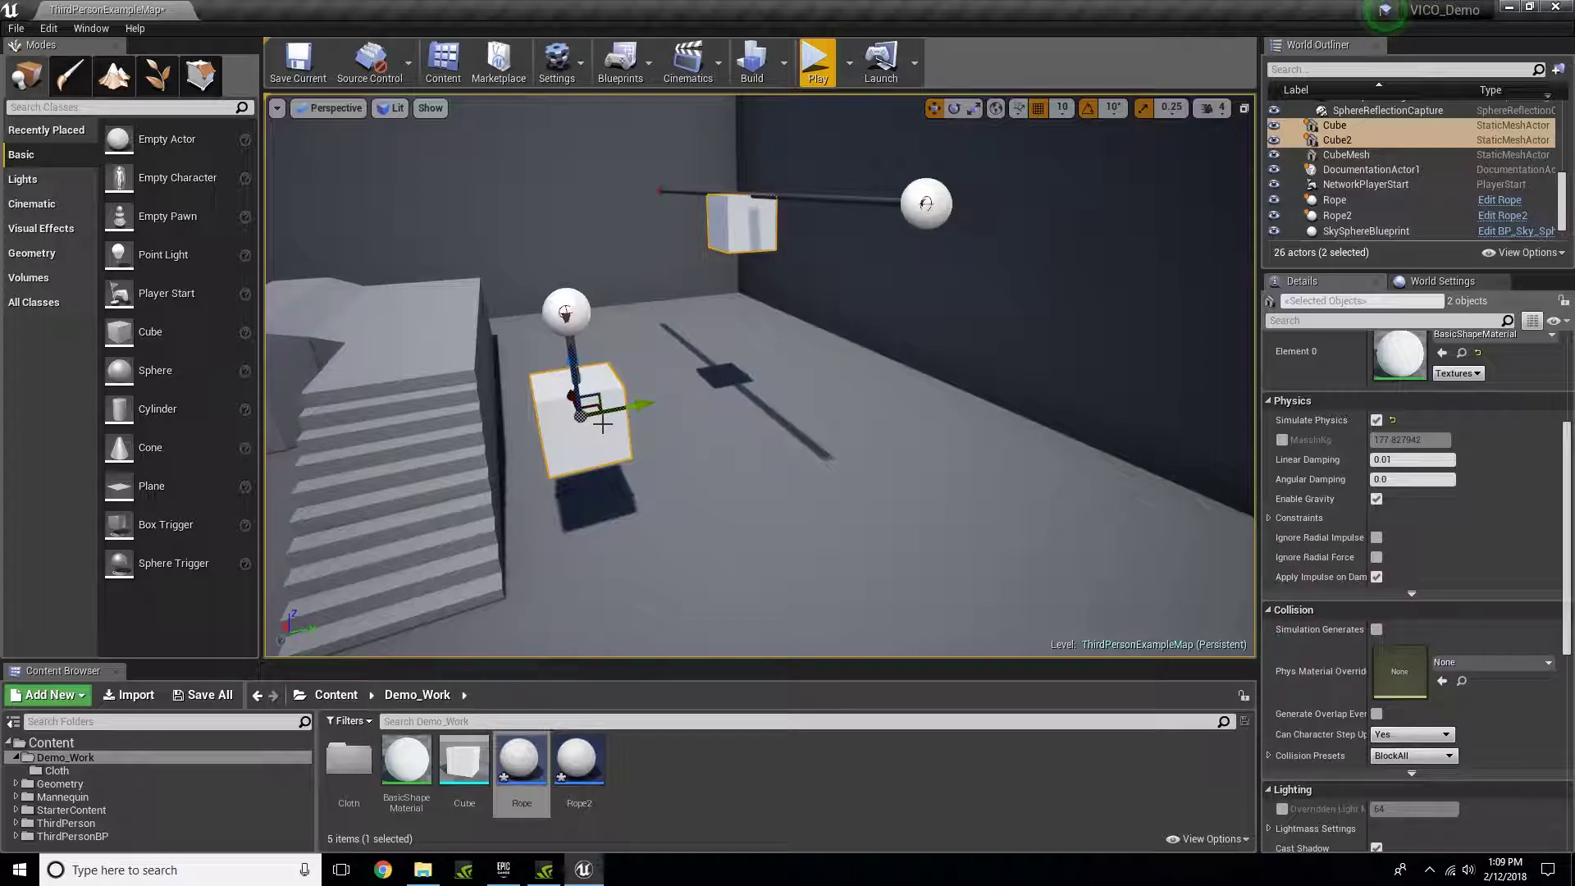
{"action": "key", "text": "Delete"}
{"action": "left_click", "coordinate": [684, 824]}
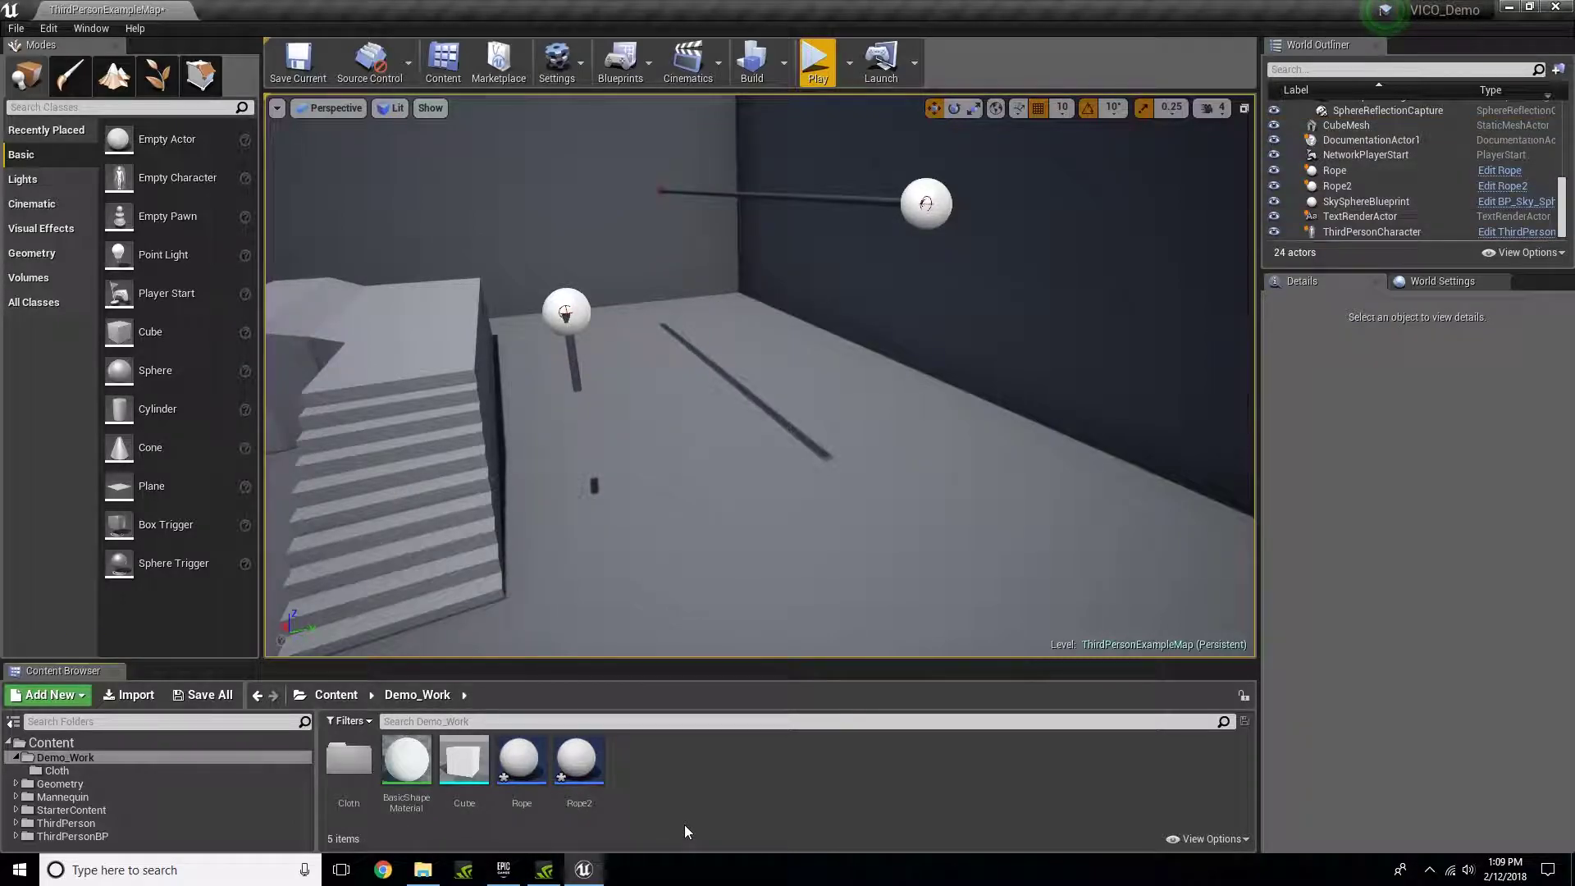
Add the Cube mesh as a component in the Rope blueprint at location 570, 0, -50, then compile and close the blueprint.
{"action": "double_click", "coordinate": [521, 762]}
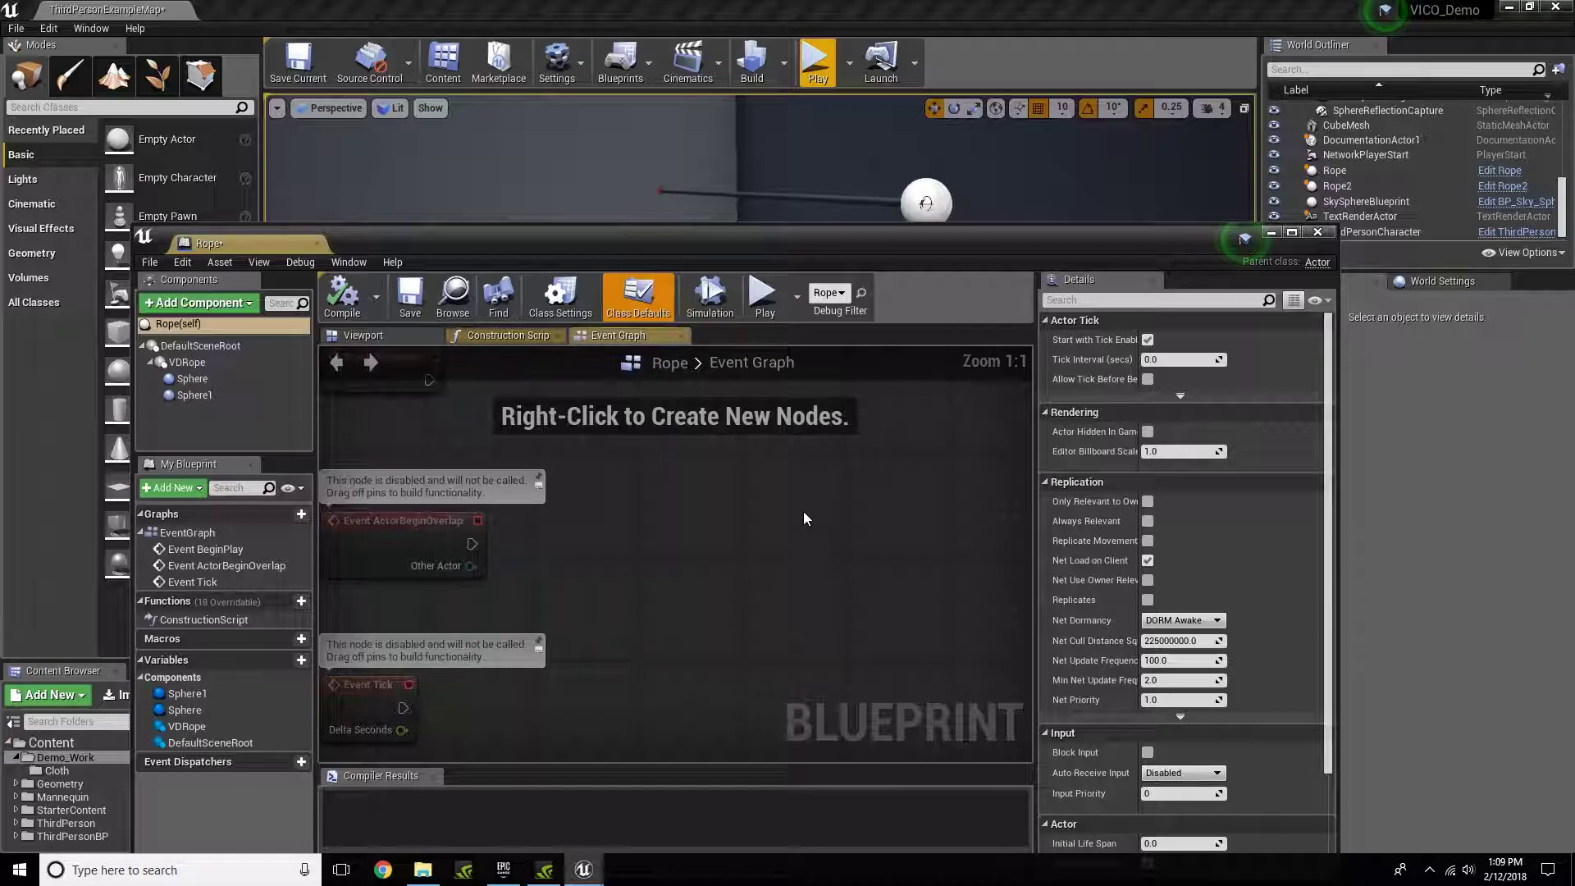
{"action": "left_click", "coordinate": [377, 341]}
{"action": "left_click_drag", "start_coordinate": [533, 244], "coordinate": [948, 176]}
{"action": "left_click_drag", "start_coordinate": [464, 761], "coordinate": [1188, 615]}
{"action": "right_click_drag", "start_coordinate": [1183, 484], "coordinate": [1134, 626]}
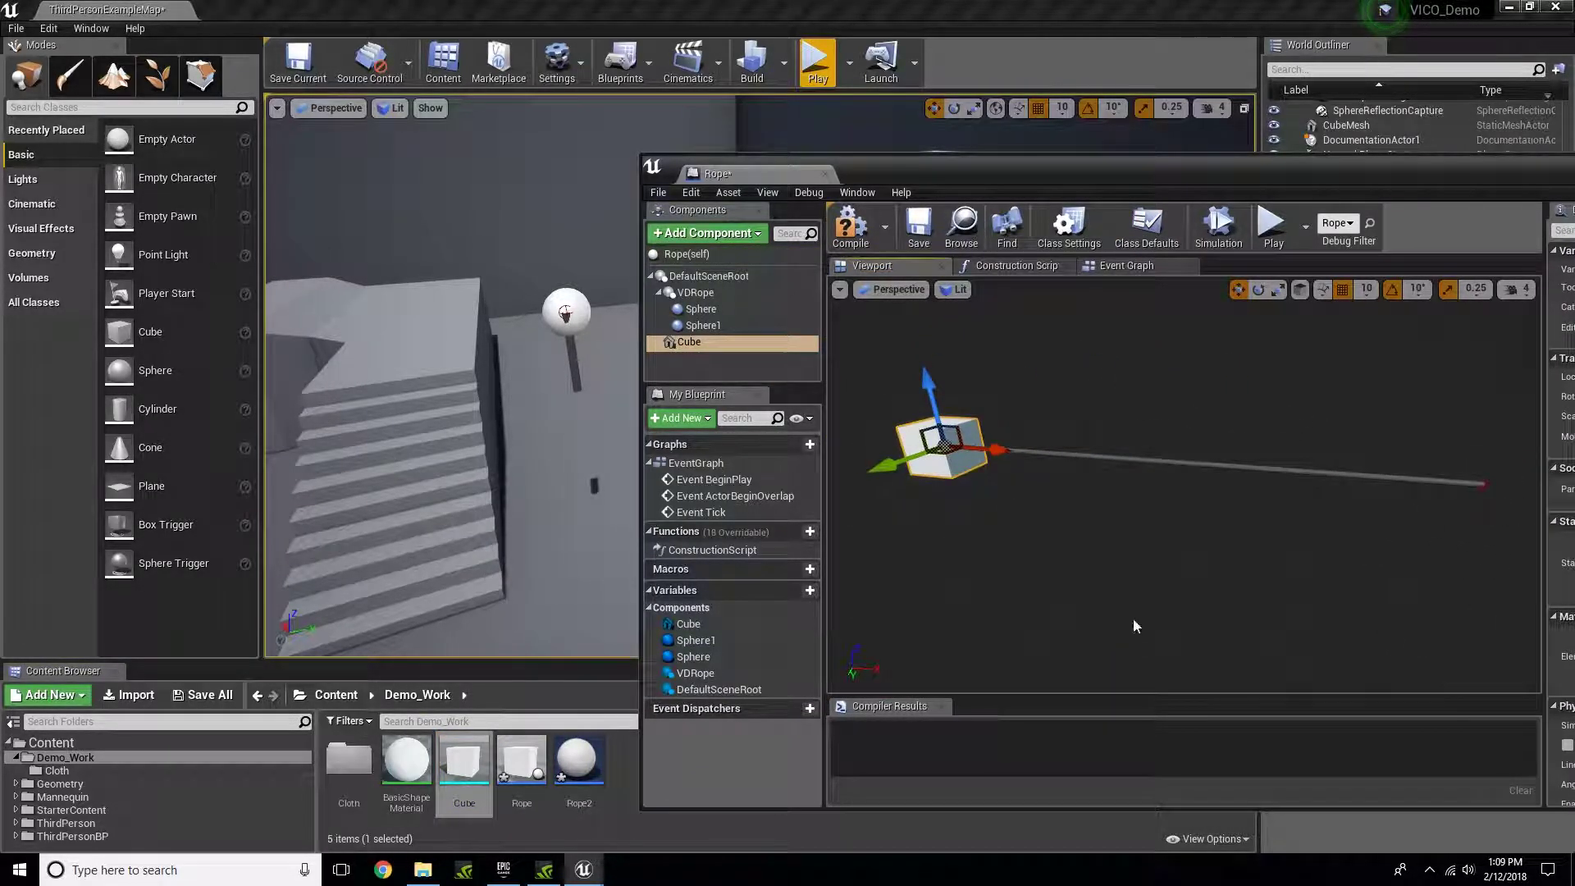
{"action": "left_click_drag", "start_coordinate": [998, 450], "coordinate": [1279, 461]}
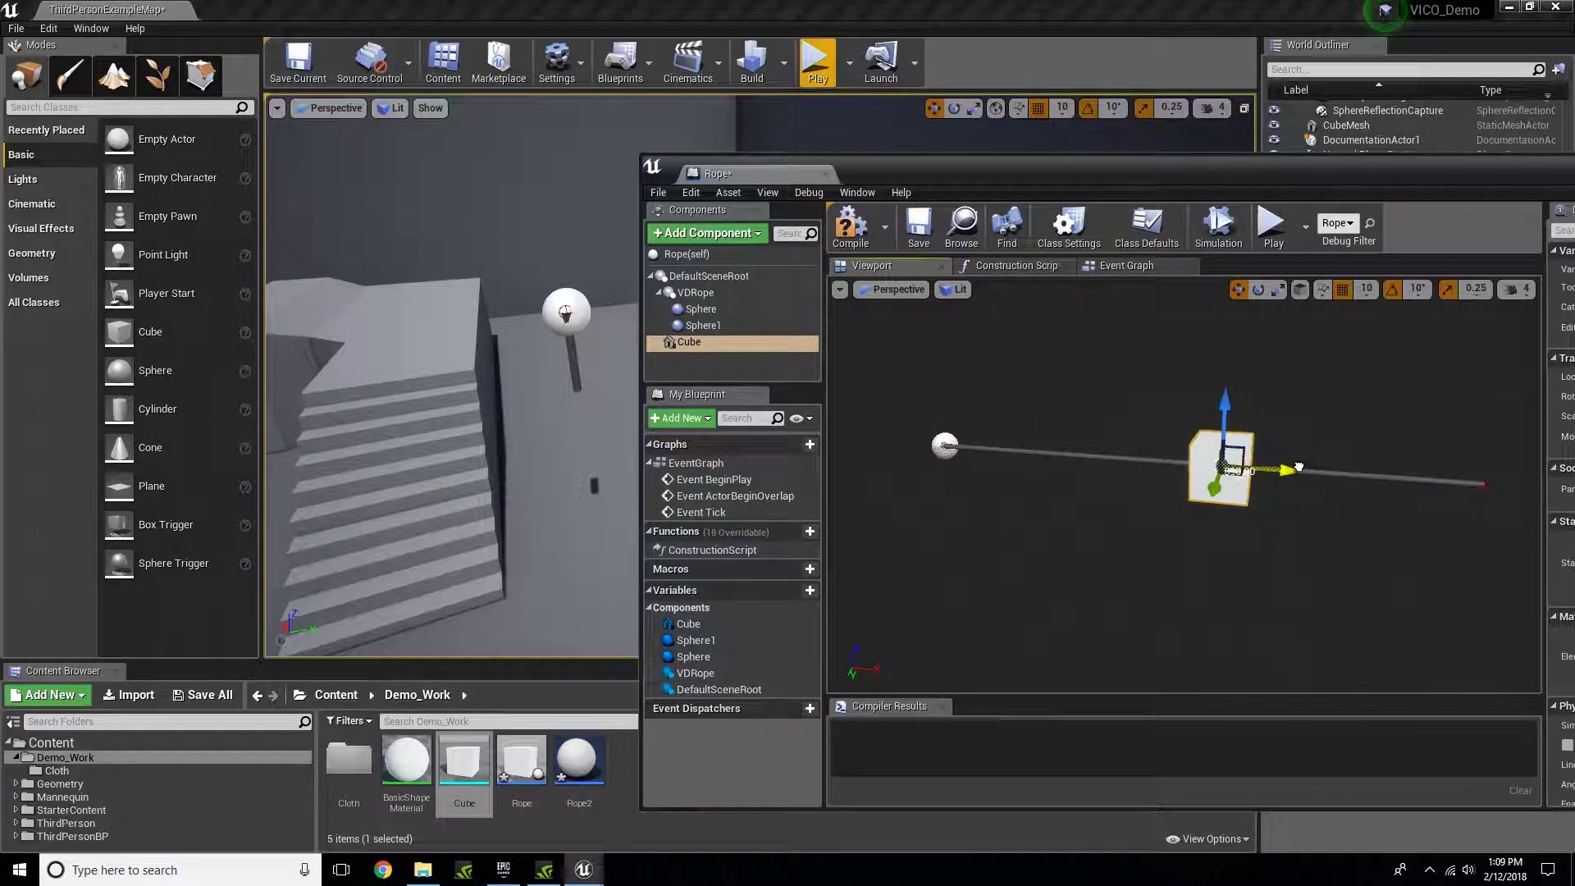
{"action": "left_click", "coordinate": [861, 230]}
{"action": "left_click_drag", "start_coordinate": [1049, 170], "coordinate": [564, 160]}
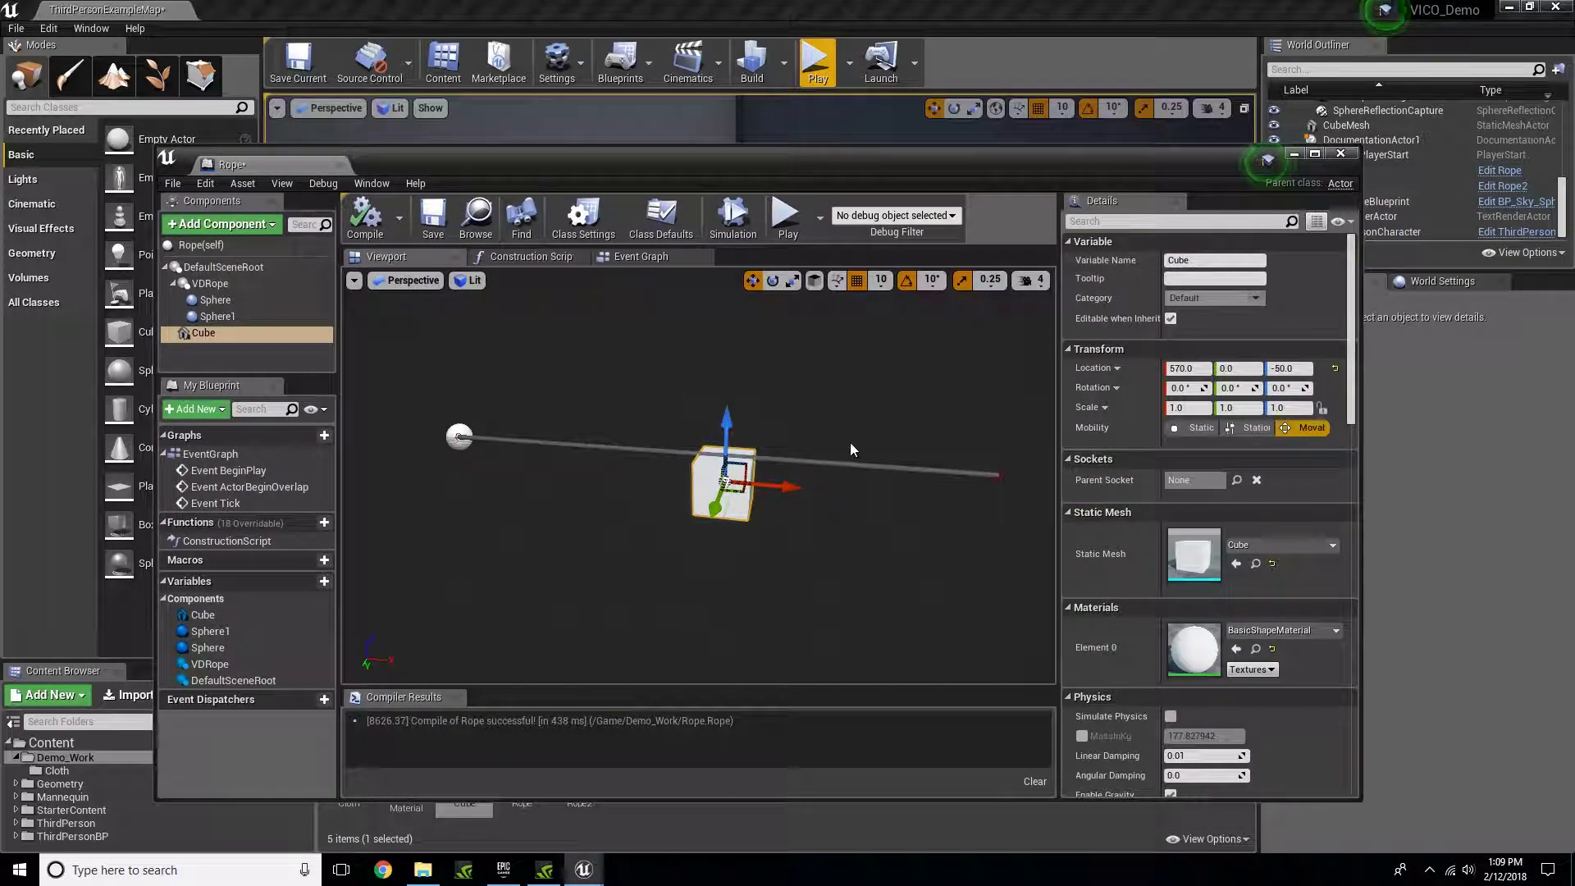
{"action": "left_click", "coordinate": [1343, 154]}
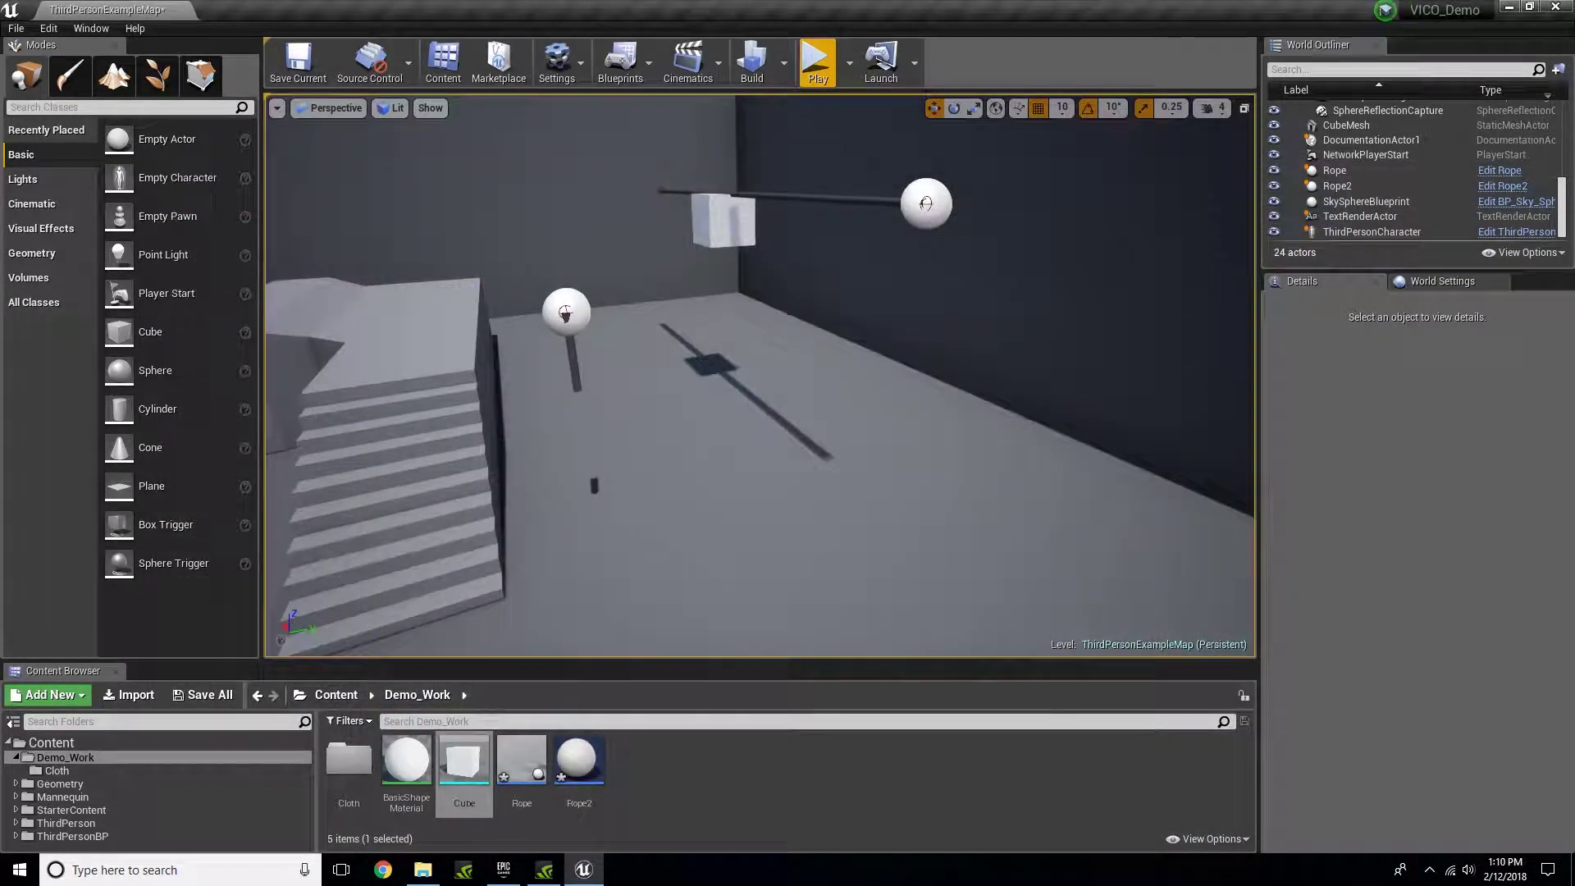
Add the Cube mesh as a component in the Rope2 blueprint at location 0, 0, -140 at the rope's lower end, and compile.
{"action": "double_click", "coordinate": [561, 763]}
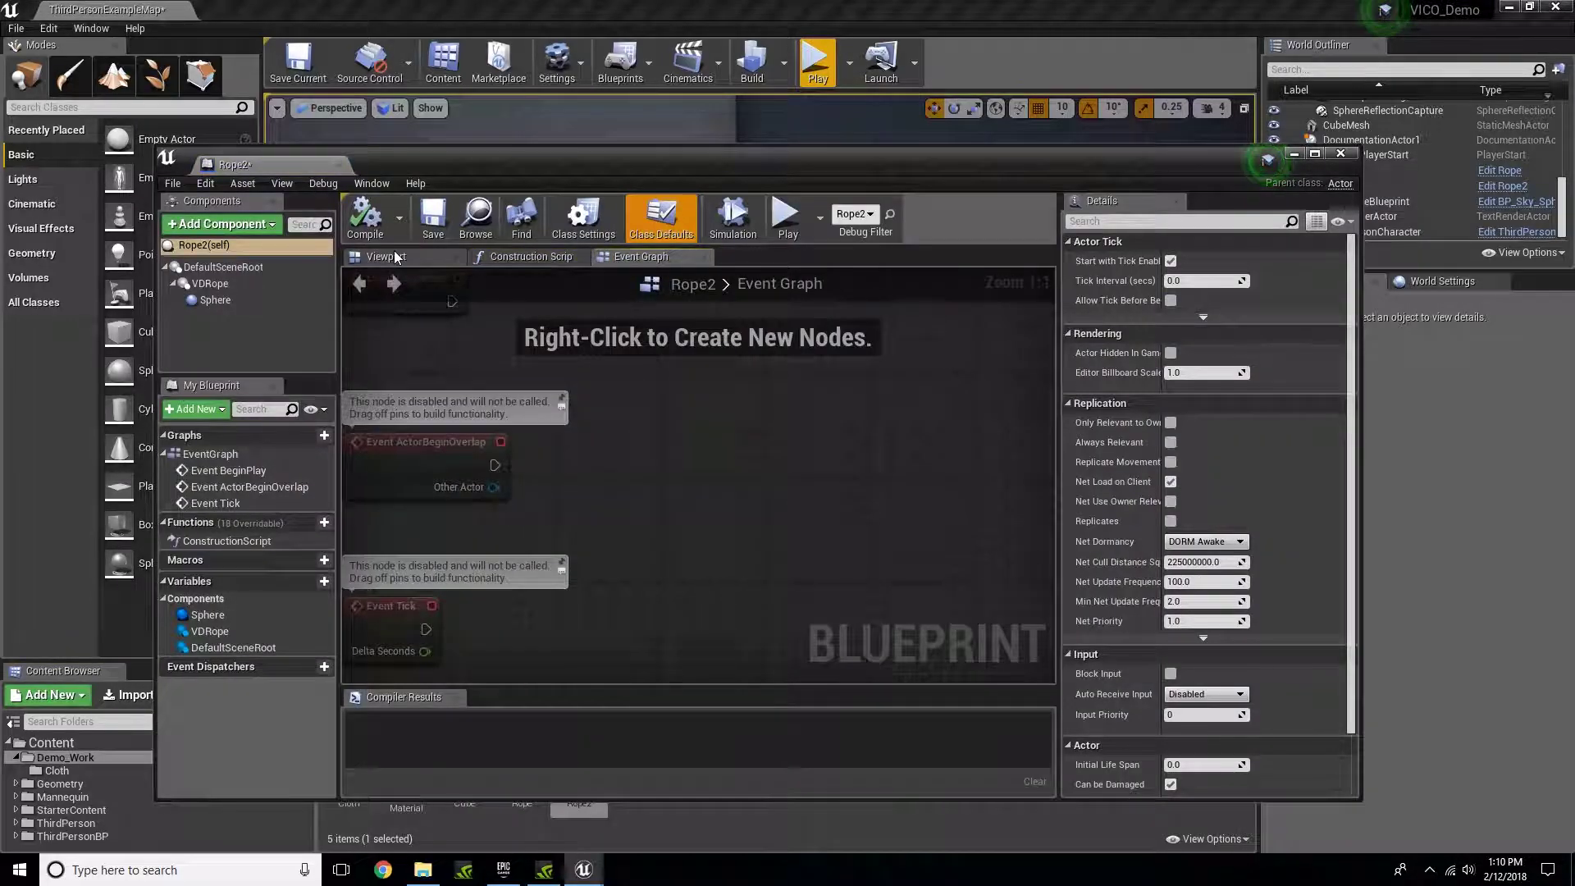
{"action": "left_click", "coordinate": [394, 256]}
{"action": "left_click_drag", "start_coordinate": [534, 172], "coordinate": [1052, 174]}
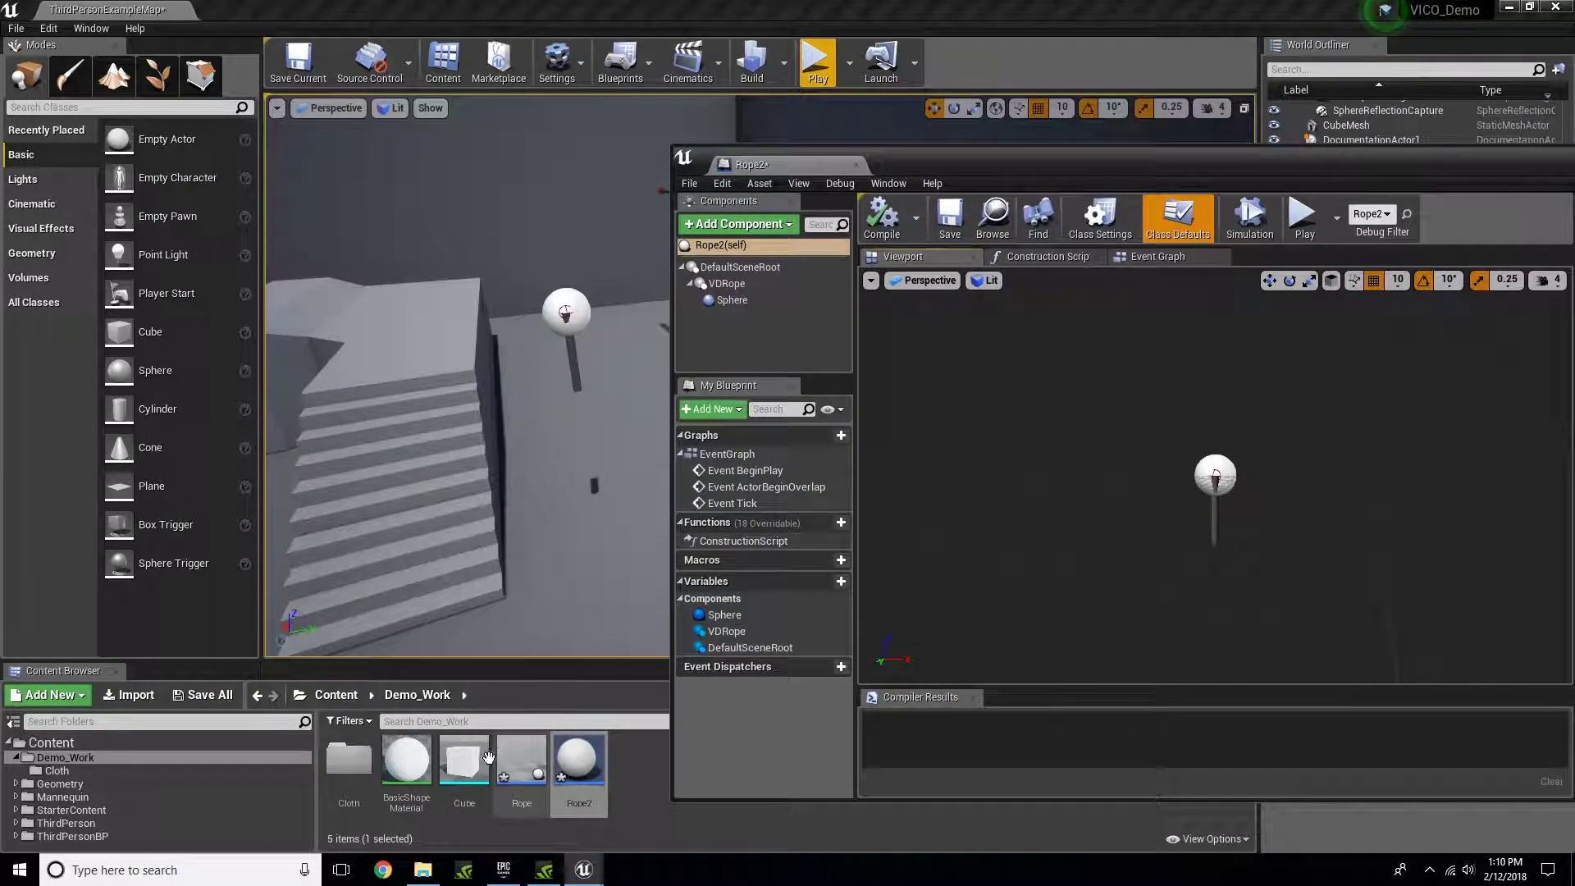
{"action": "left_click_drag", "start_coordinate": [488, 756], "coordinate": [1235, 594]}
{"action": "left_click", "coordinate": [1216, 520]}
{"action": "right_click_drag", "start_coordinate": [1235, 596], "coordinate": [1241, 559]}
{"action": "key", "text": "w"}
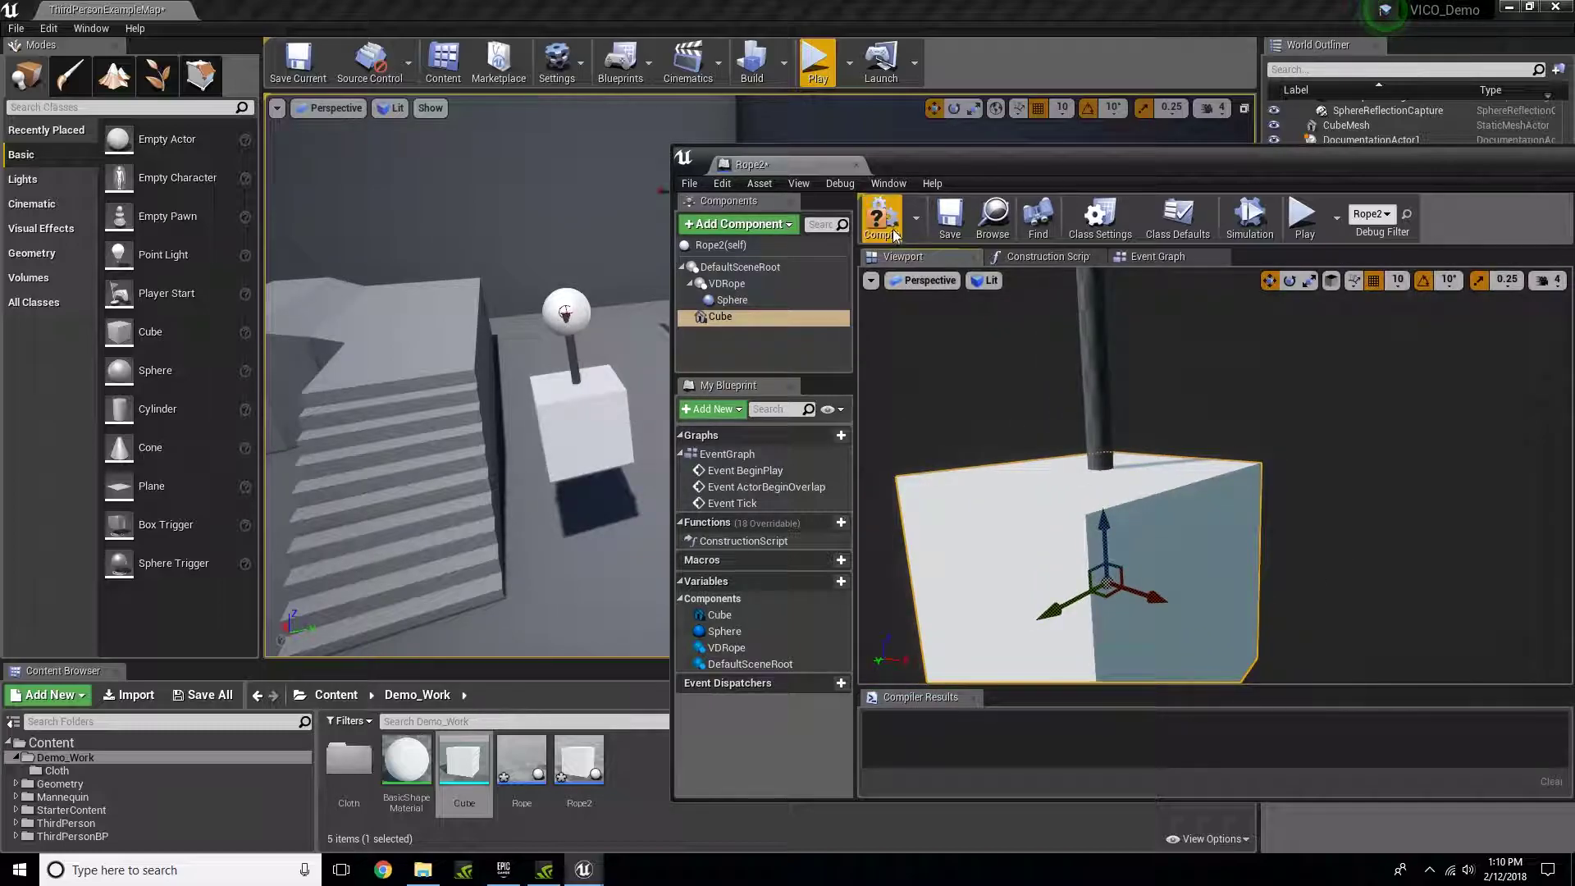
{"action": "left_click_drag", "start_coordinate": [1064, 169], "coordinate": [489, 163]}
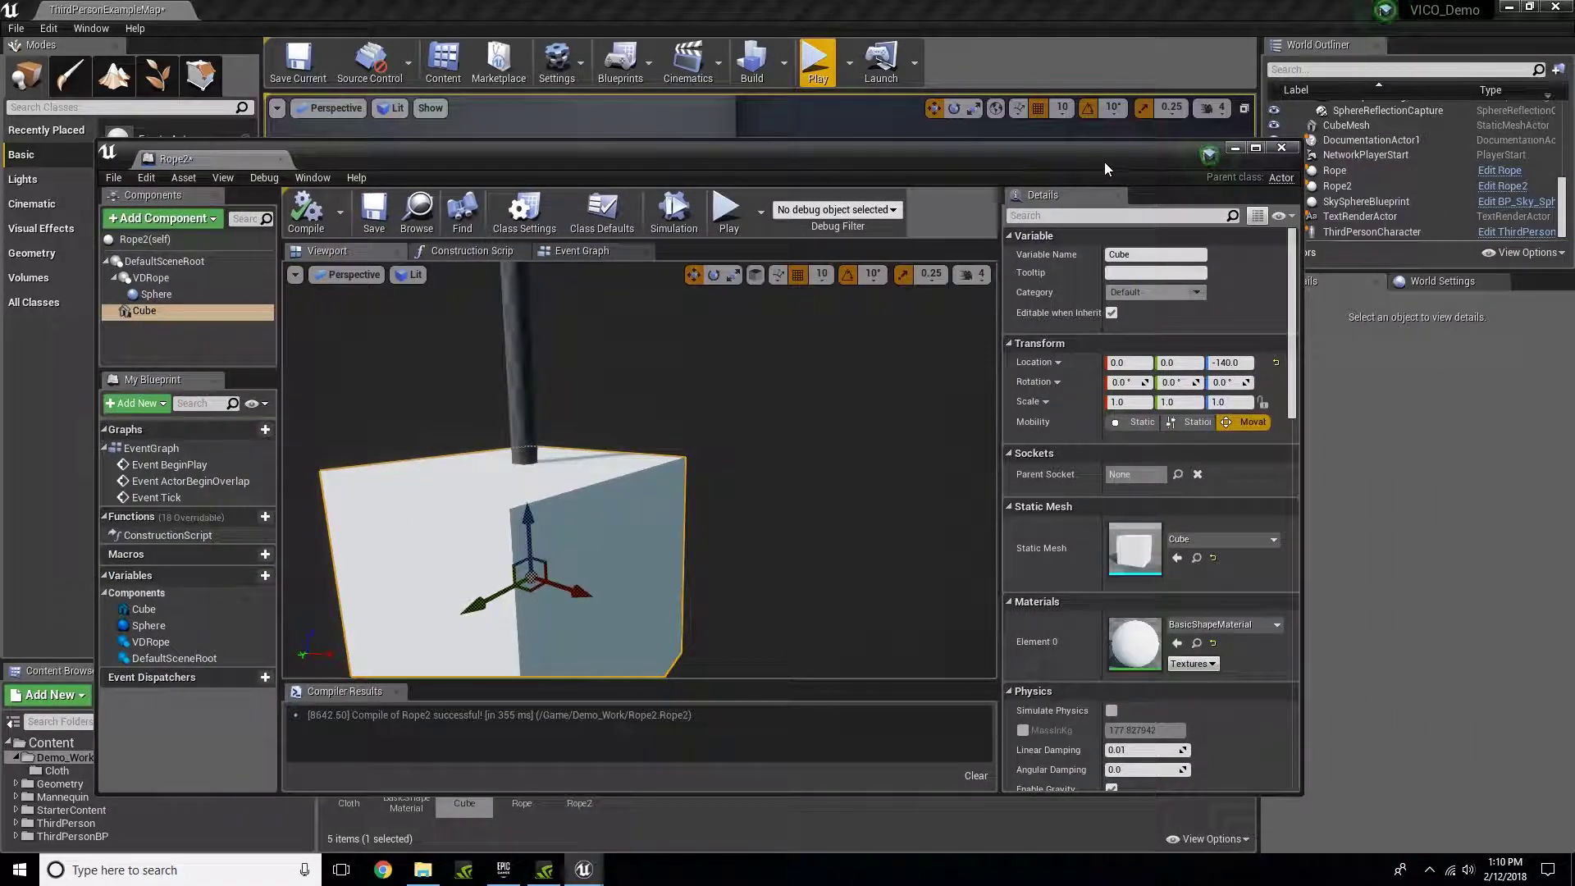
Close the Rope2 blueprint and briefly play the level to check how the cube components behave on both ropes.
{"action": "left_click", "coordinate": [1280, 148]}
{"action": "left_click", "coordinate": [816, 62]}
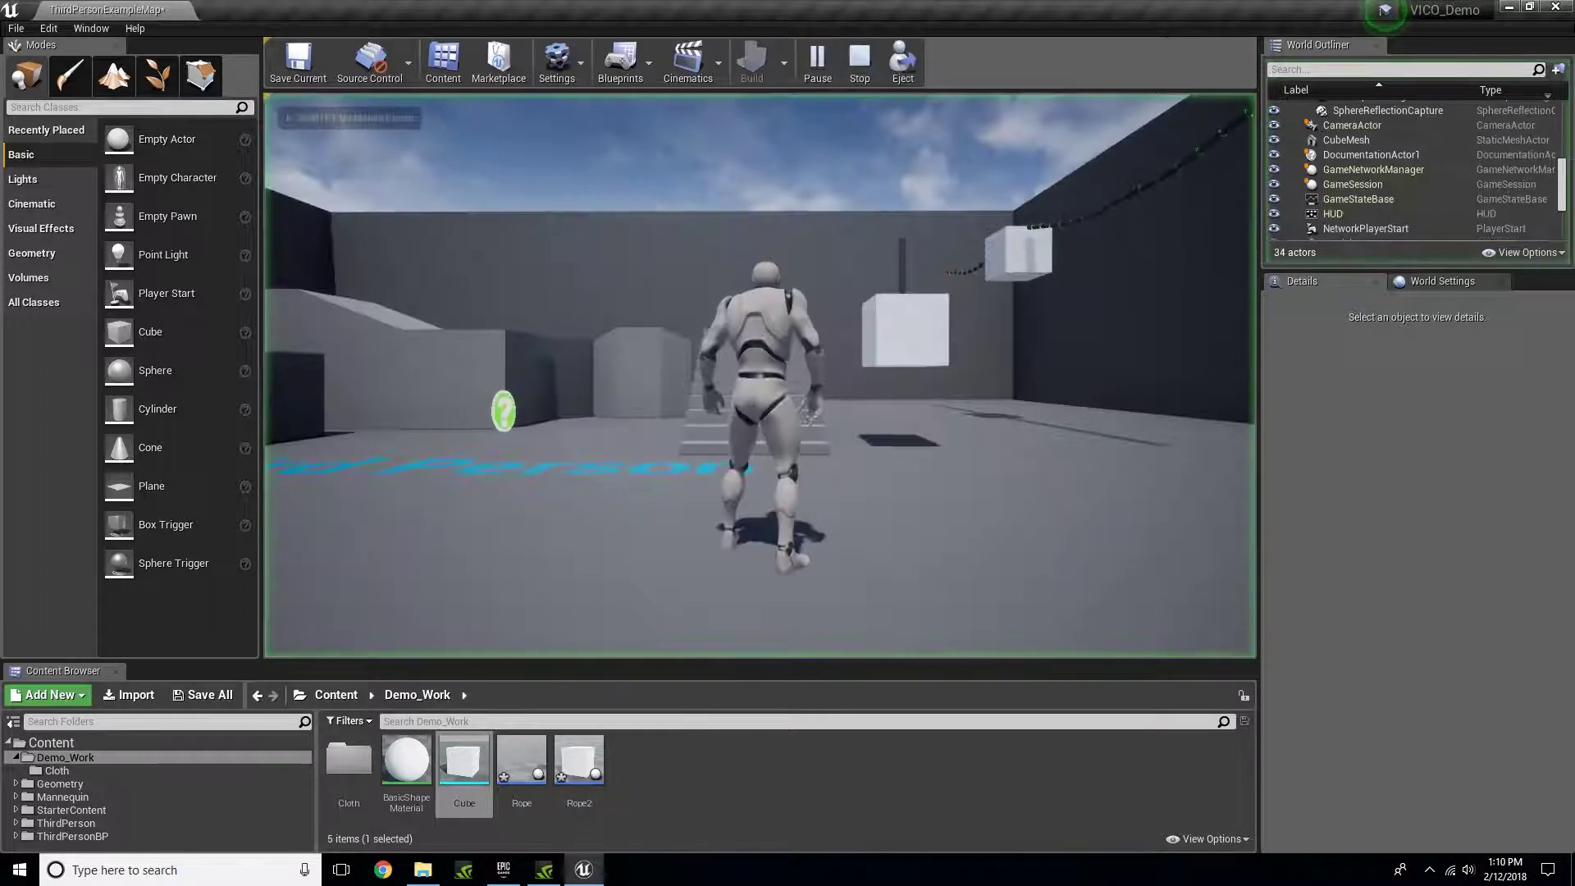
{"action": "key", "text": "Escape"}
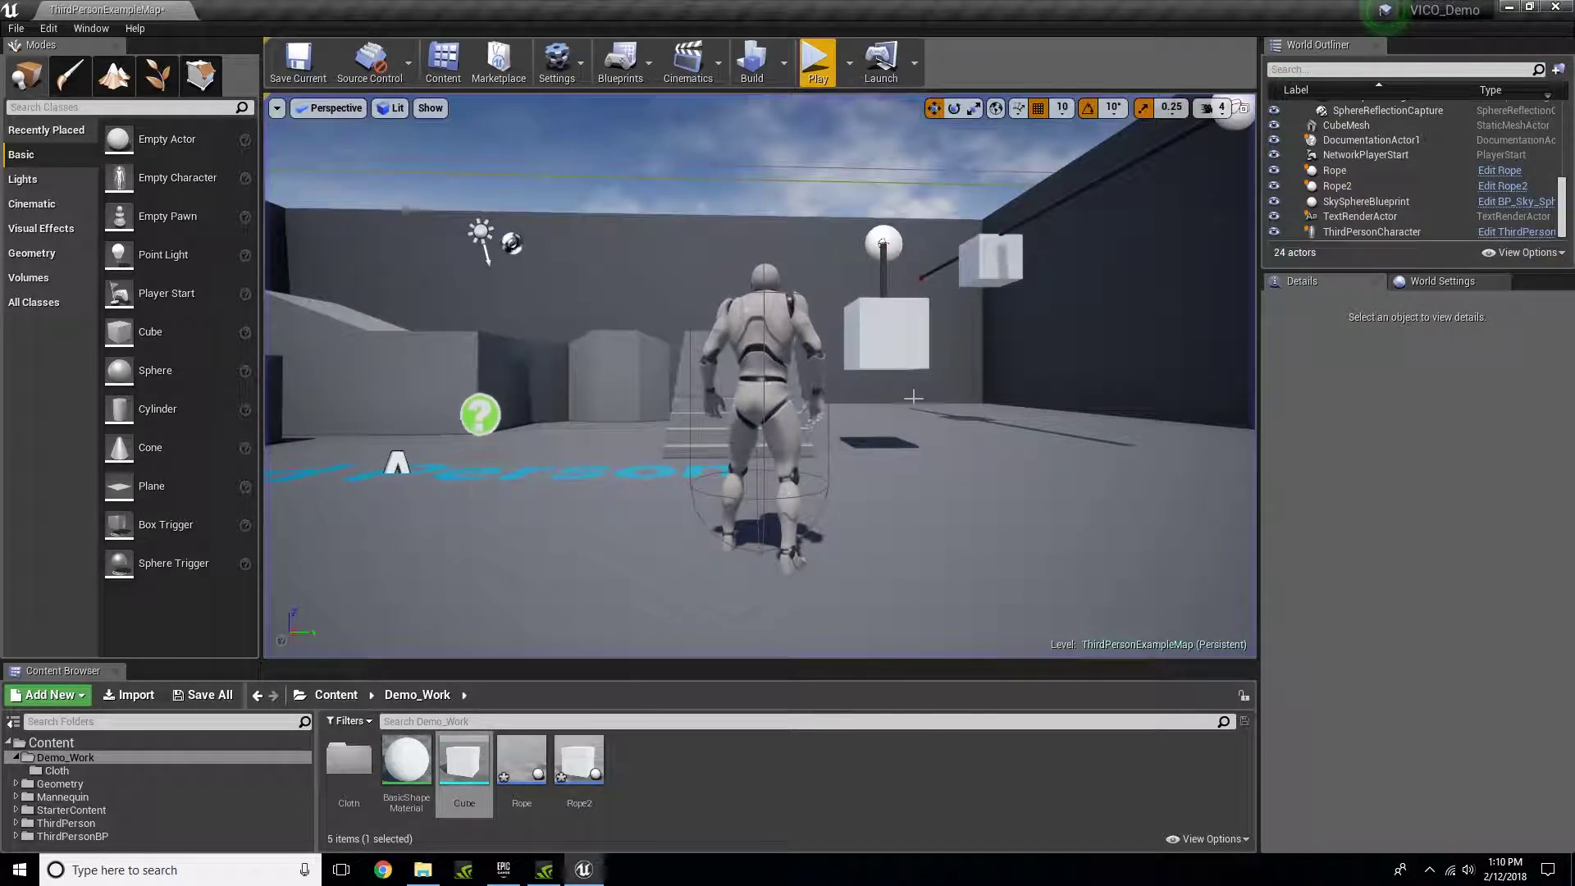
Enable Simulate Physics and set Collision Presets to BlockAll on the Cube component of the Rope blueprint, compiling and closing it.
{"action": "double_click", "coordinate": [525, 761]}
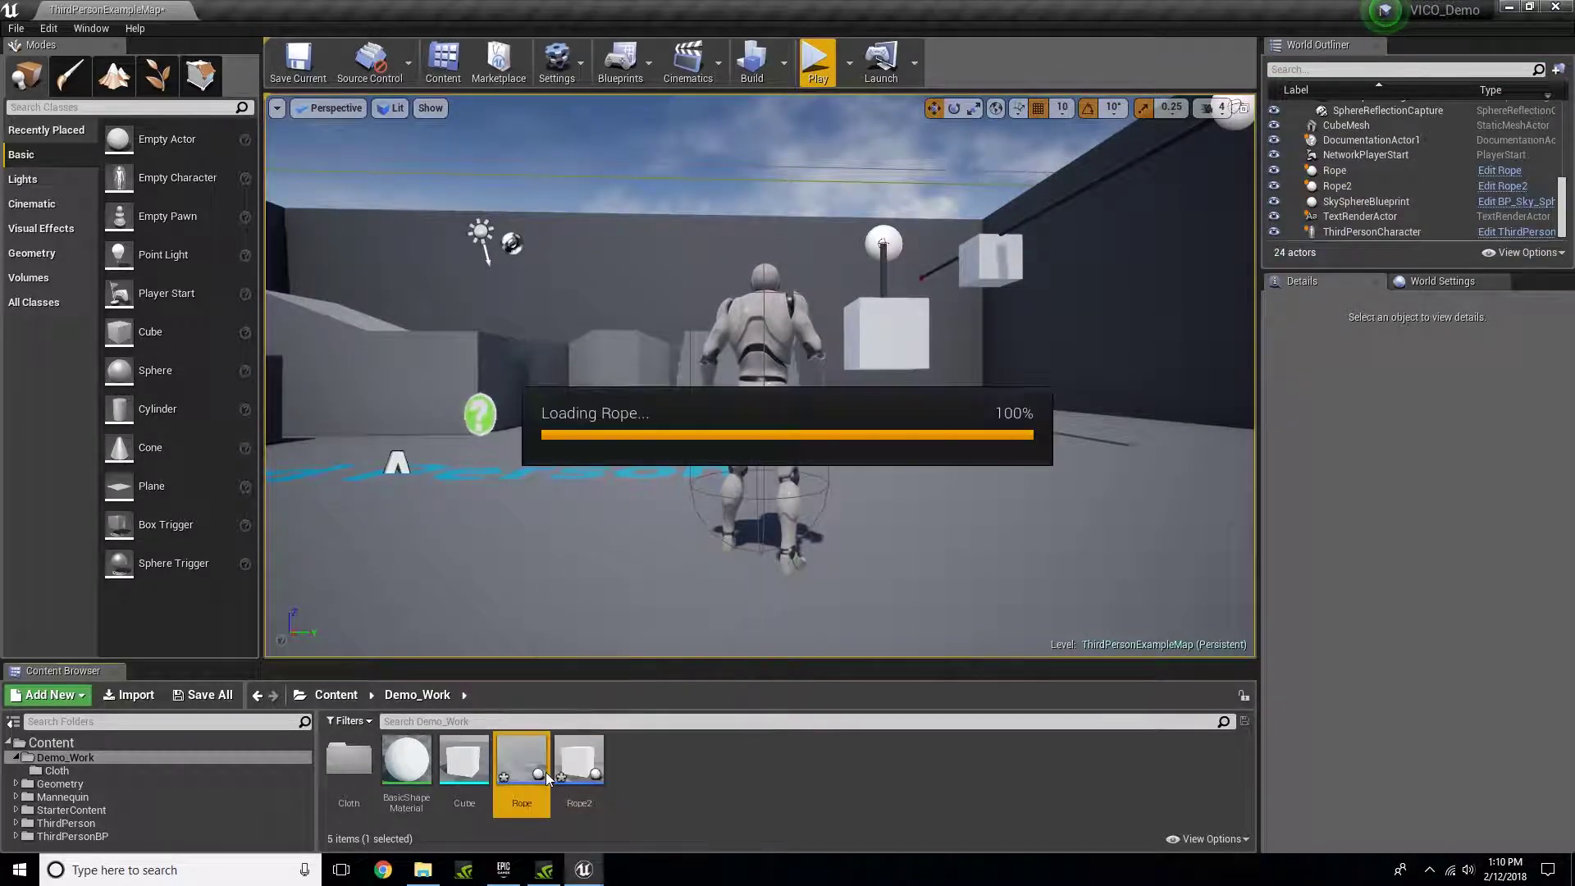
{"action": "left_click", "coordinate": [347, 259]}
{"action": "left_click", "coordinate": [656, 508]}
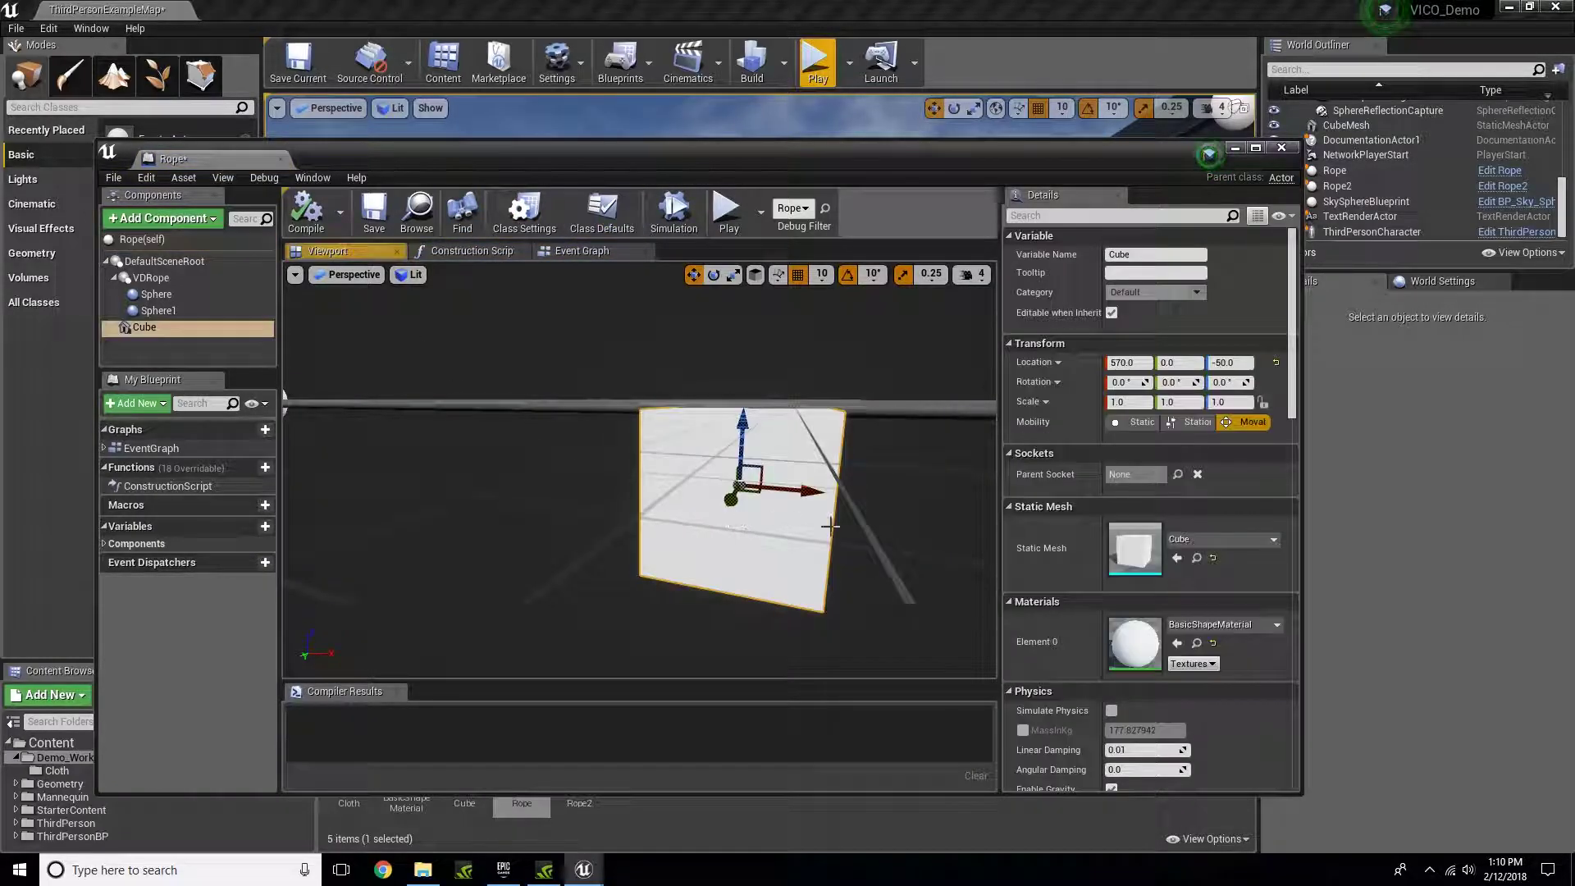
{"action": "scroll", "coordinate": [1152, 533], "scroll_direction": "down", "scroll_amount": 4}
{"action": "left_click", "coordinate": [1111, 527]}
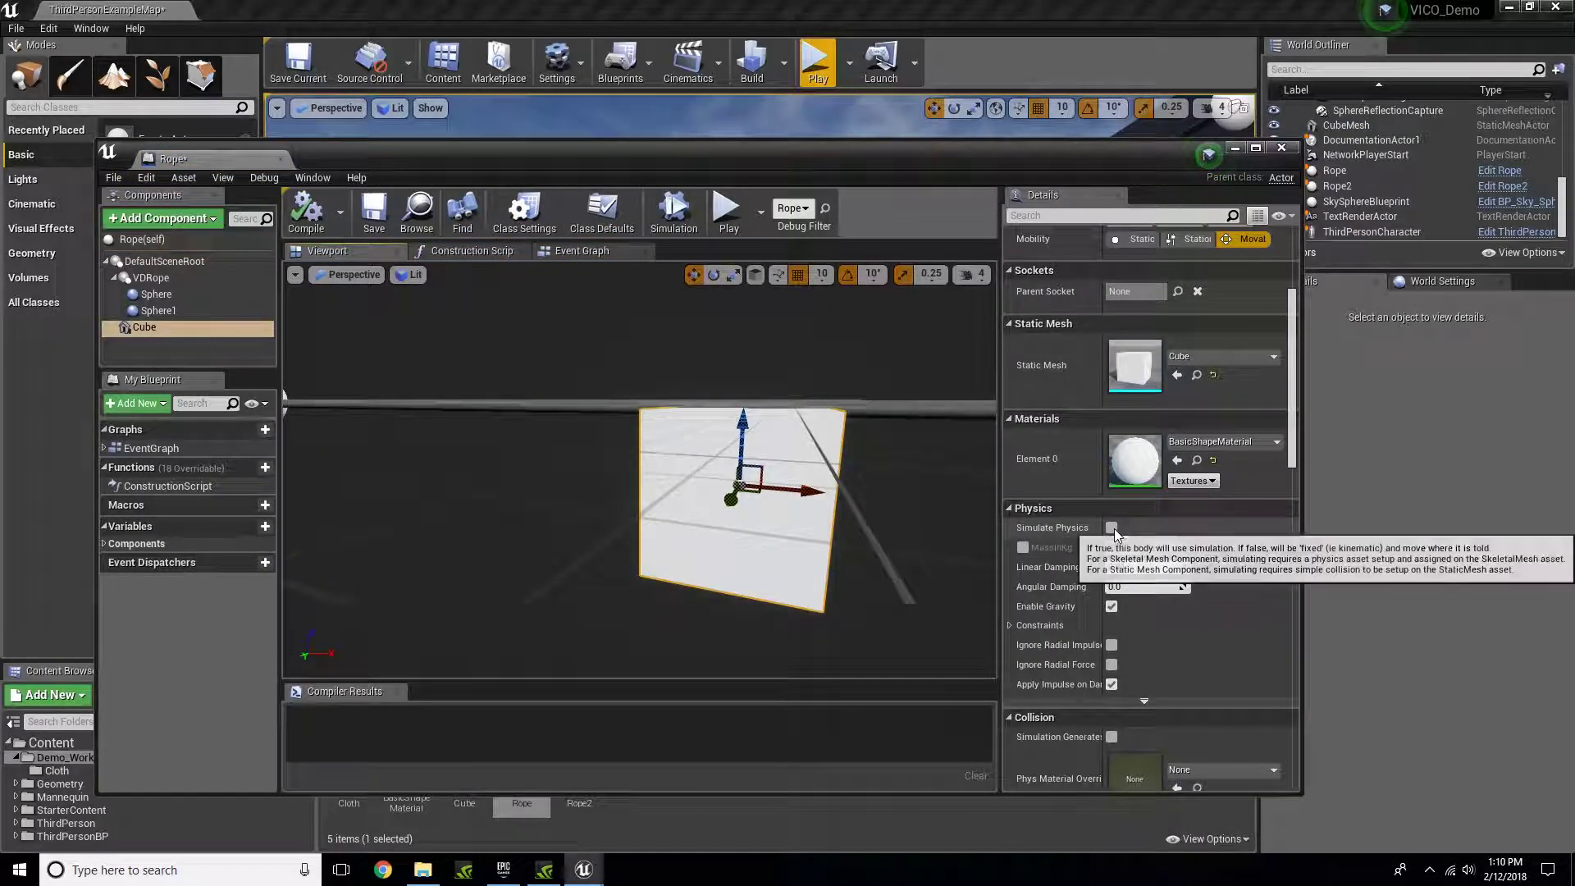
{"action": "scroll", "coordinate": [1066, 590], "scroll_direction": "down", "scroll_amount": 5}
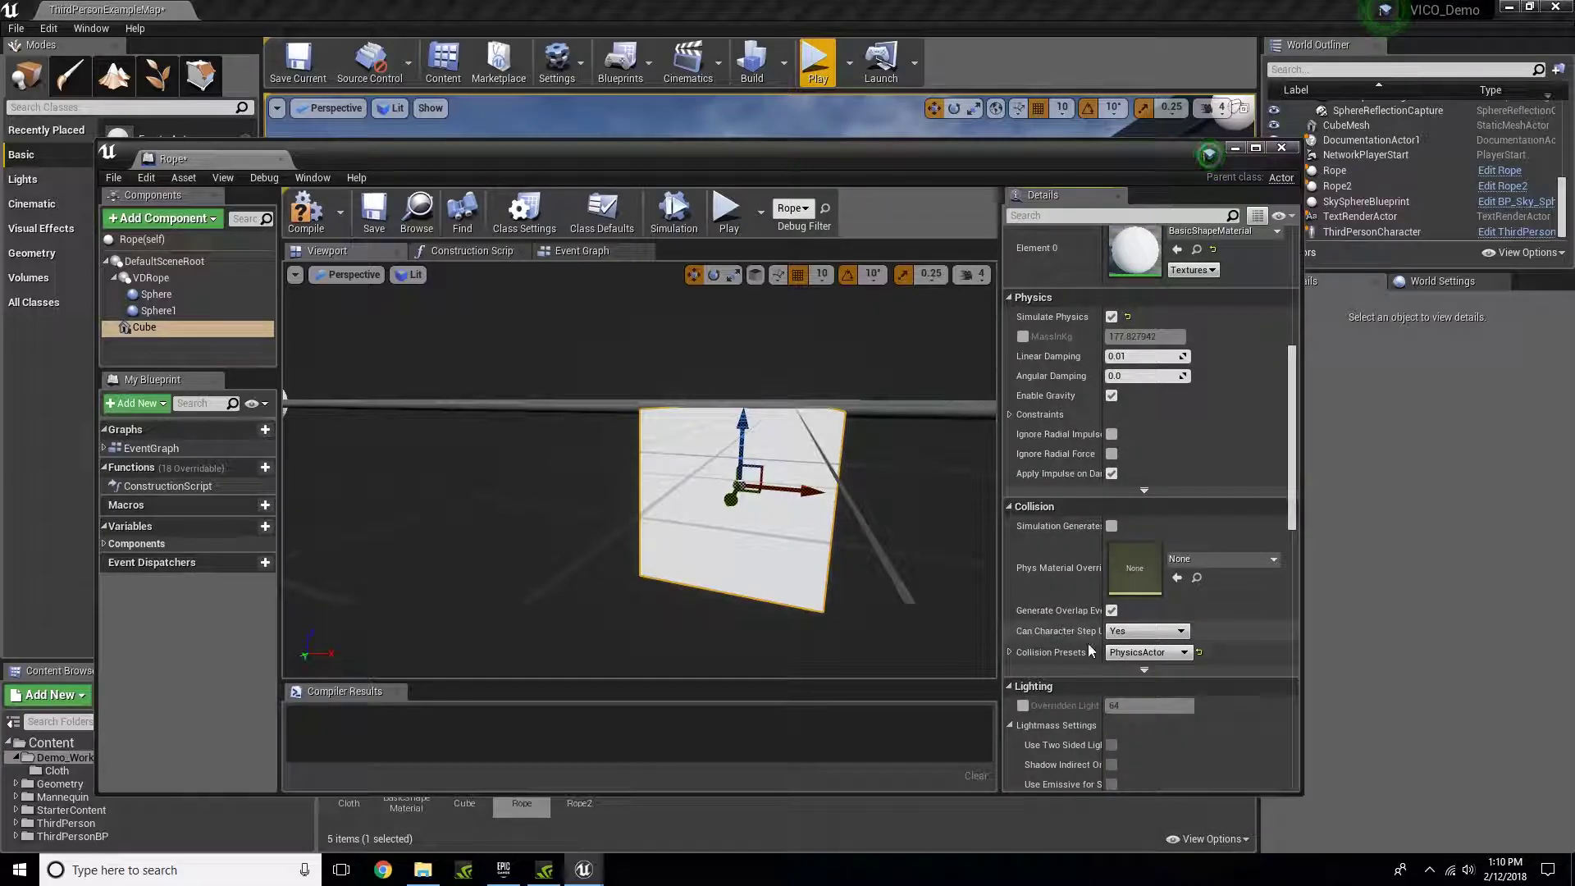
{"action": "left_click", "coordinate": [1157, 649]}
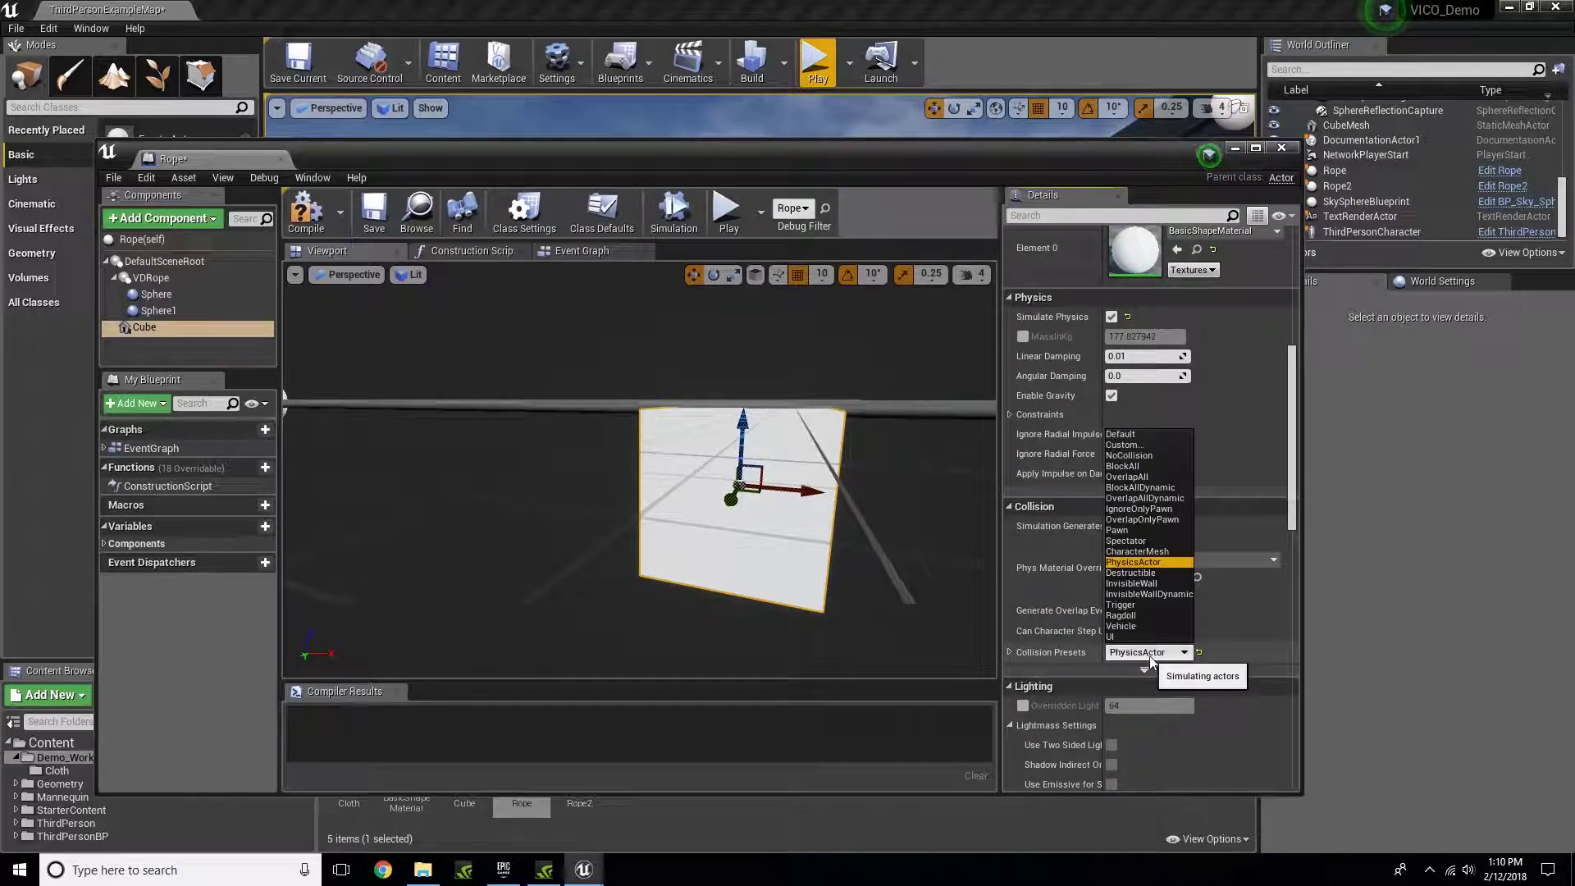
{"action": "left_click", "coordinate": [1136, 471]}
{"action": "left_click", "coordinate": [318, 233]}
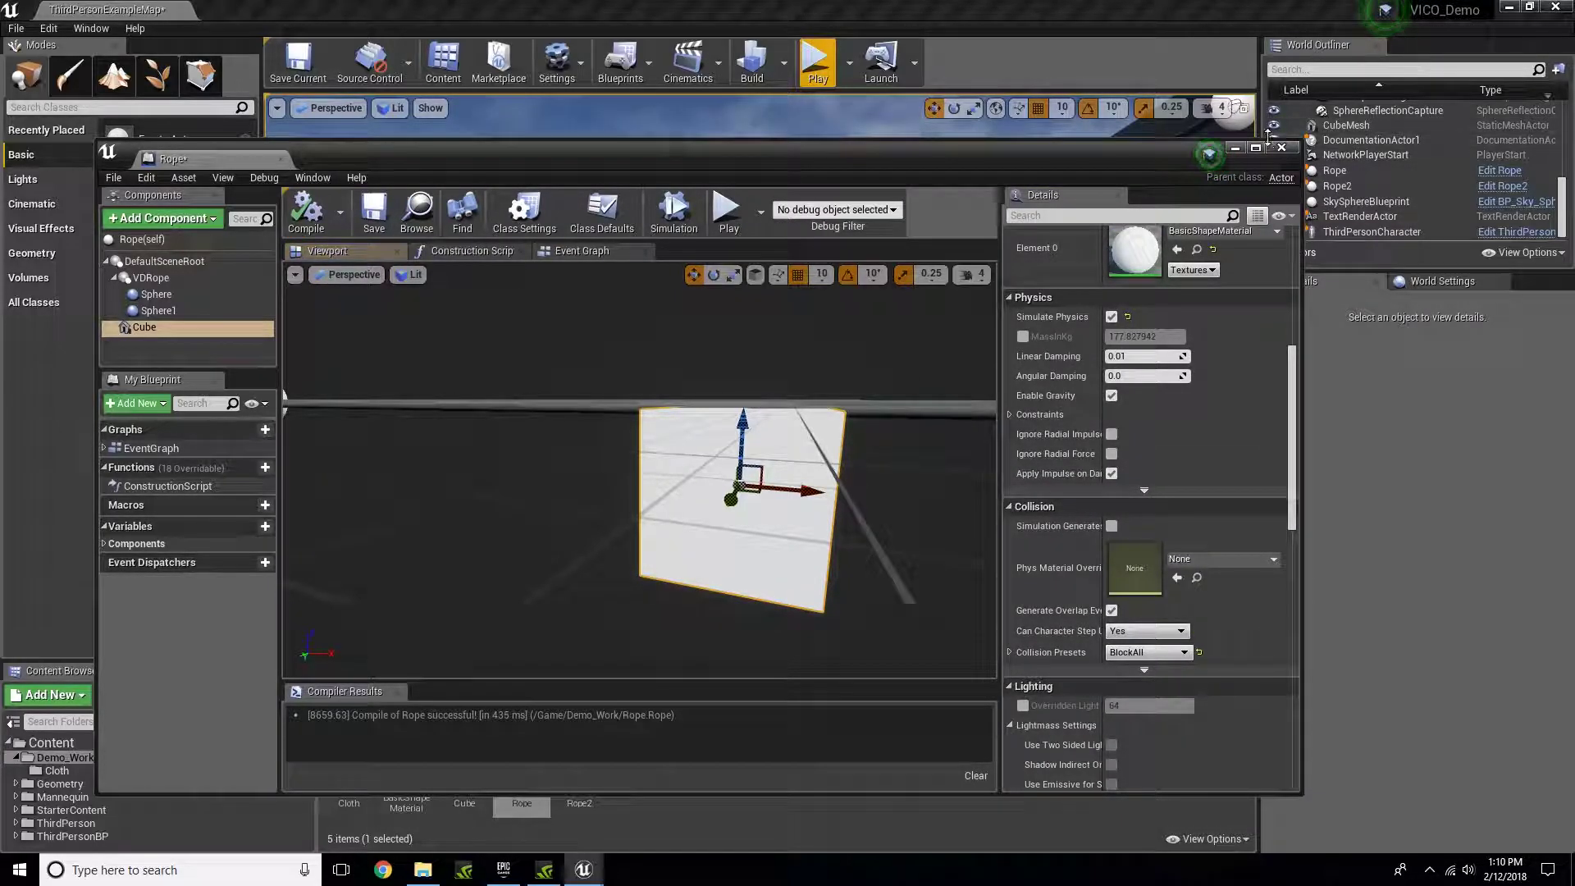
{"action": "left_click", "coordinate": [1288, 151]}
Enable Simulate Physics and set Collision Presets to BlockAll on the Cube component of the Rope2 blueprint, compiling and closing it.
{"action": "double_click", "coordinate": [578, 767]}
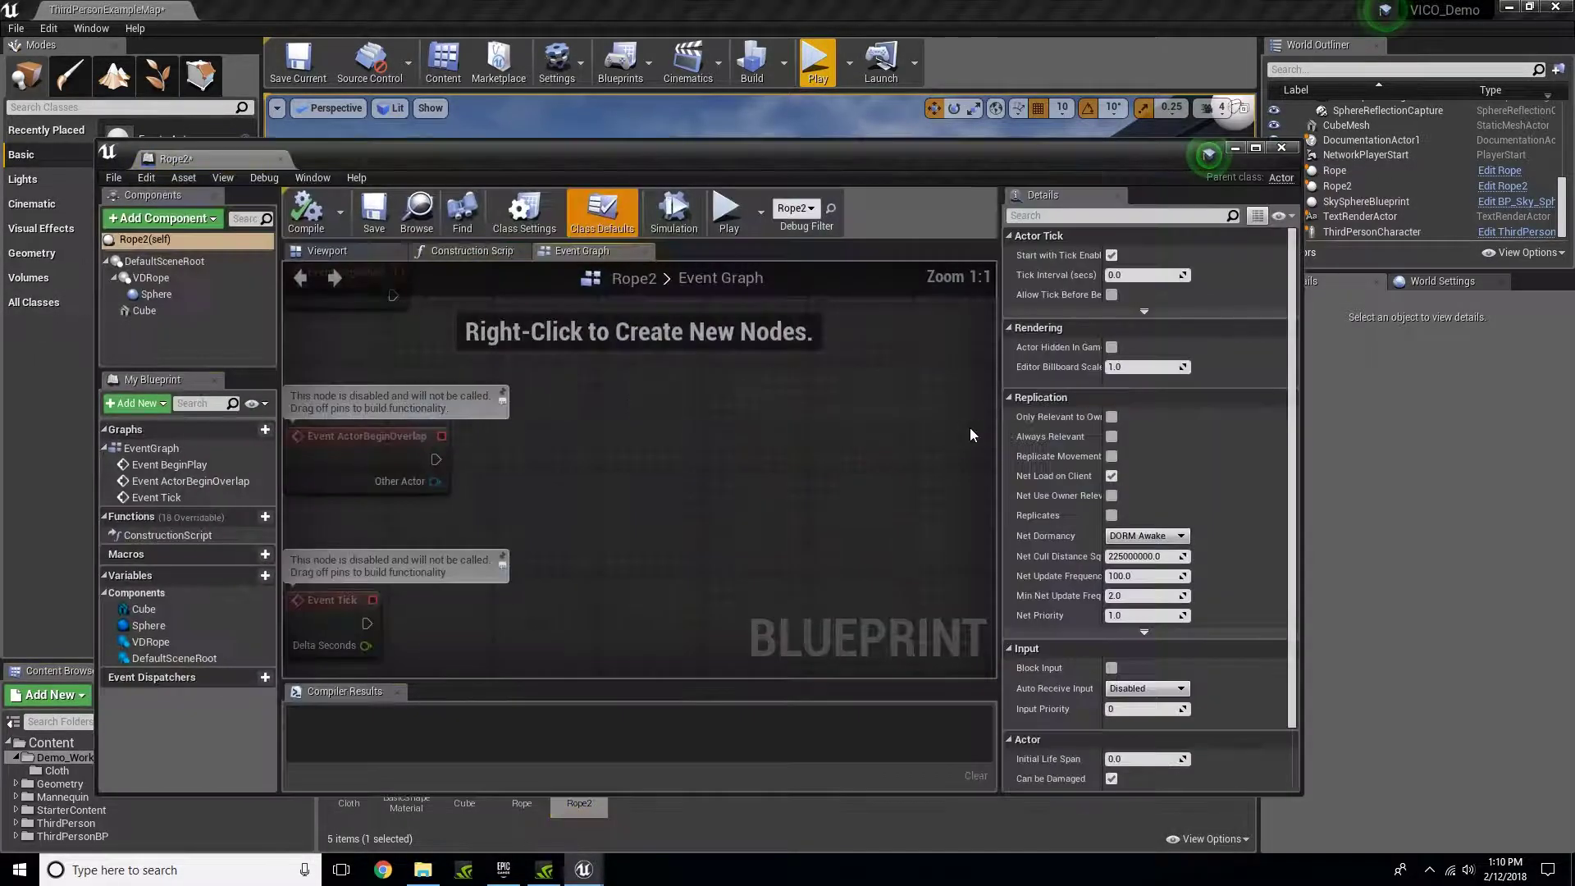
{"action": "left_click", "coordinate": [343, 256]}
{"action": "scroll", "coordinate": [1139, 498], "scroll_direction": "down", "scroll_amount": 2}
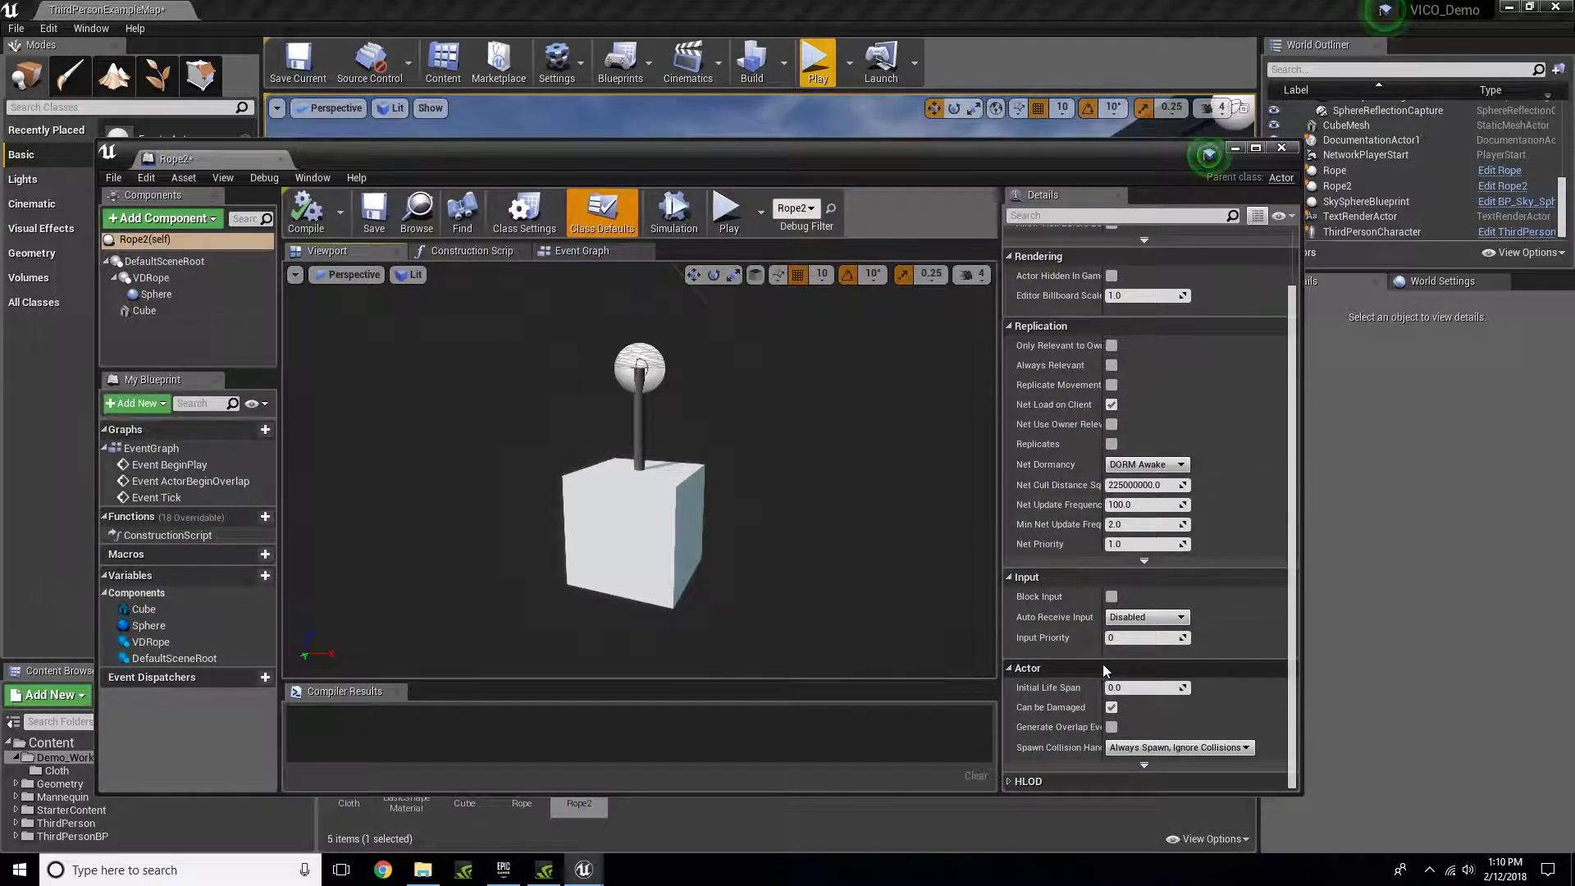
{"action": "scroll", "coordinate": [1102, 662], "scroll_direction": "up", "scroll_amount": 2}
{"action": "left_click", "coordinate": [625, 525]}
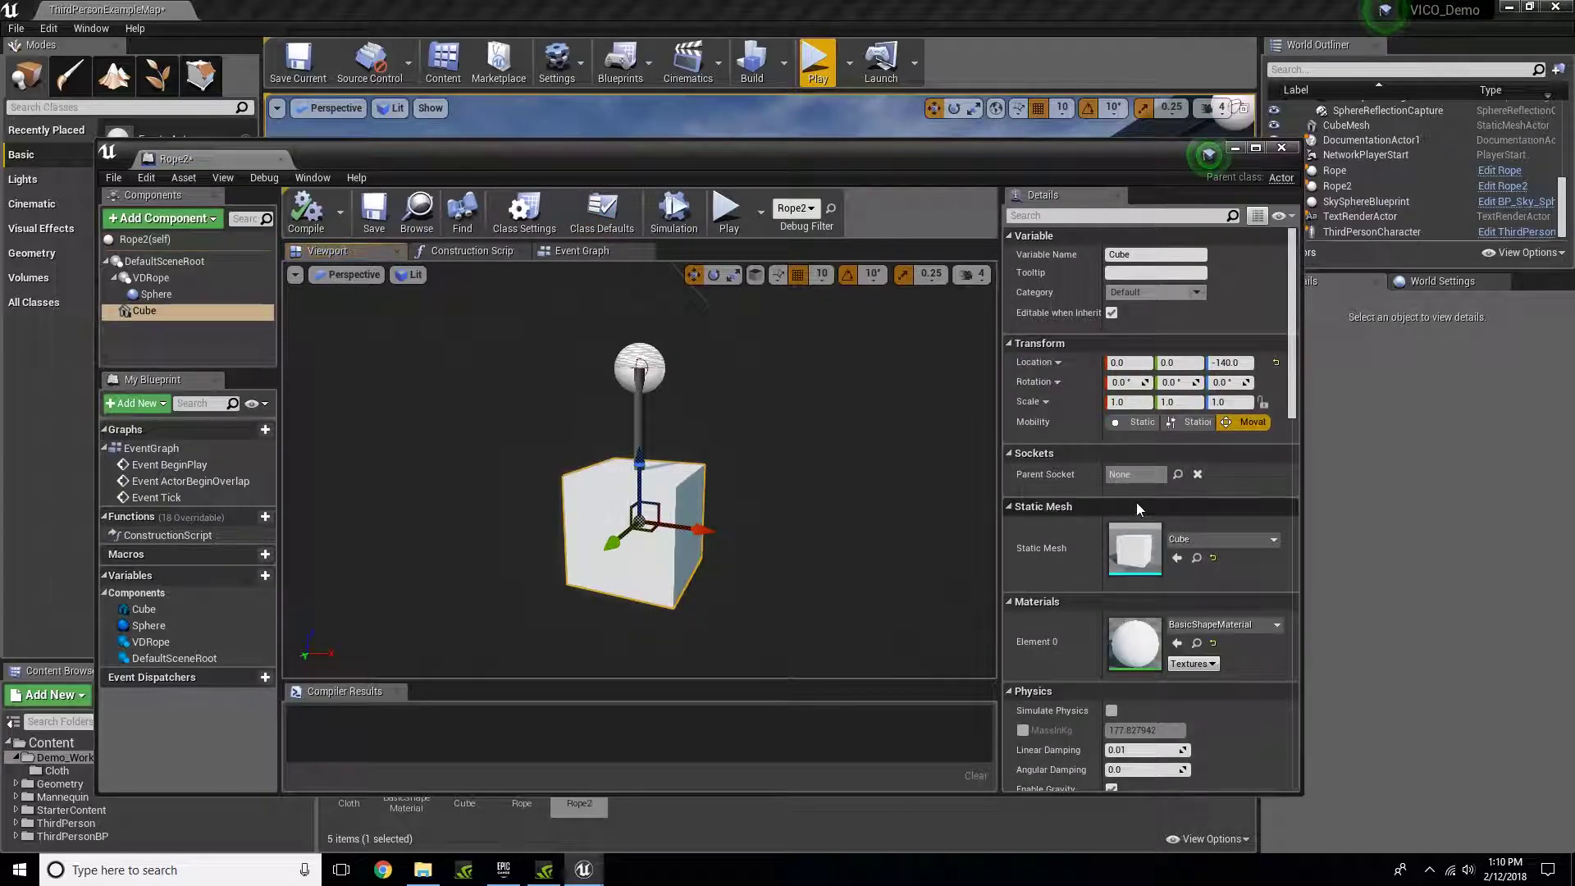
{"action": "scroll", "coordinate": [1139, 564], "scroll_direction": "down", "scroll_amount": 3}
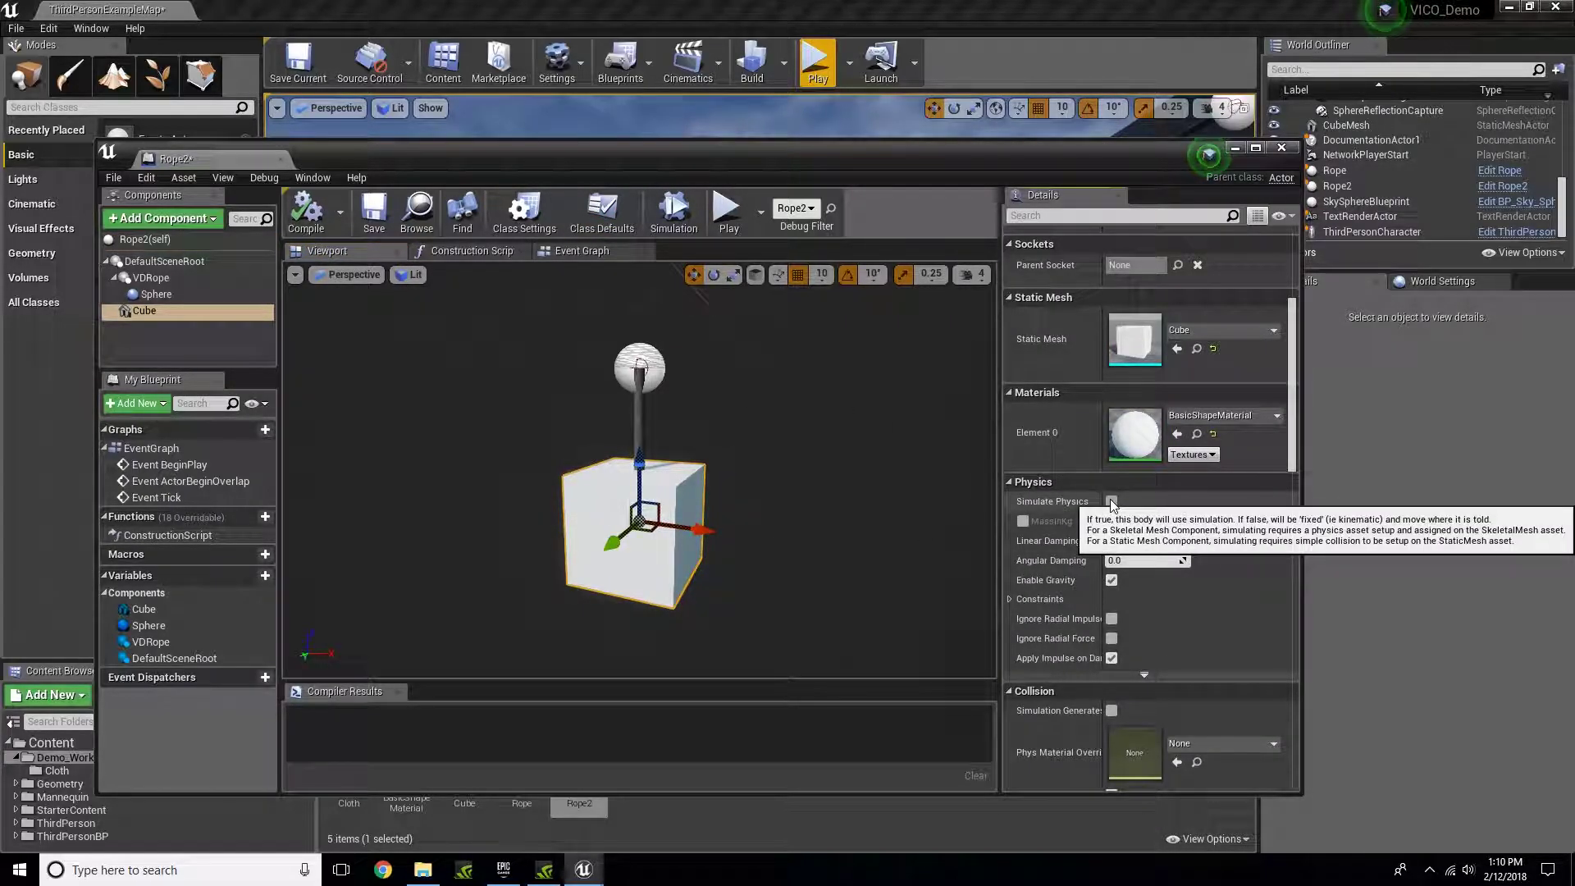
{"action": "left_click", "coordinate": [1112, 502]}
{"action": "scroll", "coordinate": [1159, 630], "scroll_direction": "down", "scroll_amount": 6}
{"action": "left_click", "coordinate": [1147, 600]}
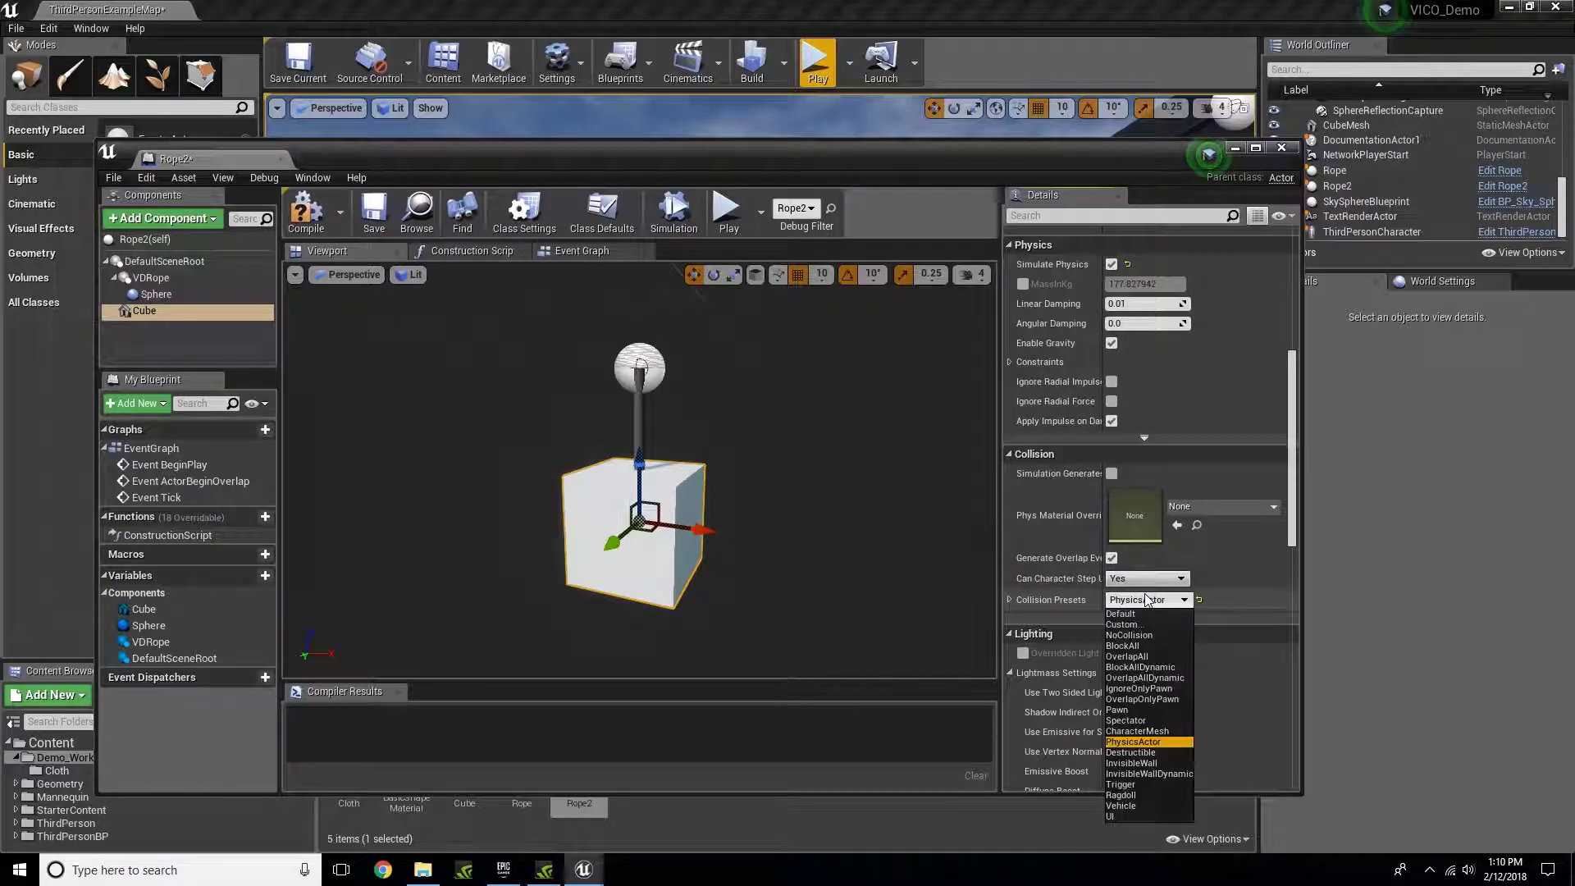
{"action": "left_click", "coordinate": [1138, 667]}
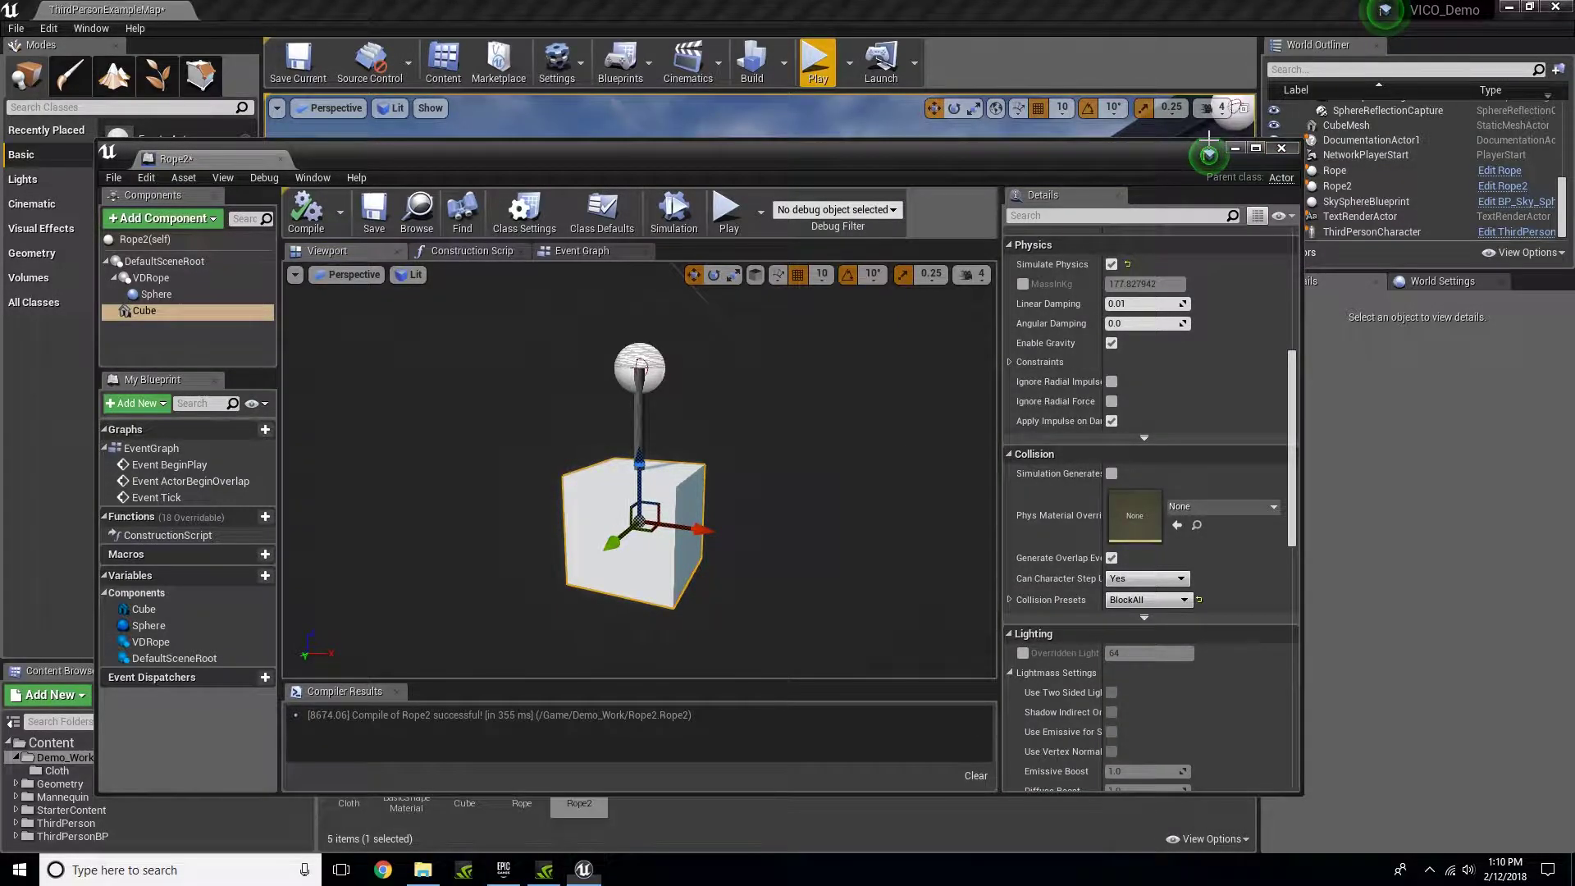
{"action": "left_click", "coordinate": [1208, 141]}
Play the level and move the character towards the ropes to watch the physics-simulating cubes hang, ending the play session.
{"action": "left_click", "coordinate": [816, 62]}
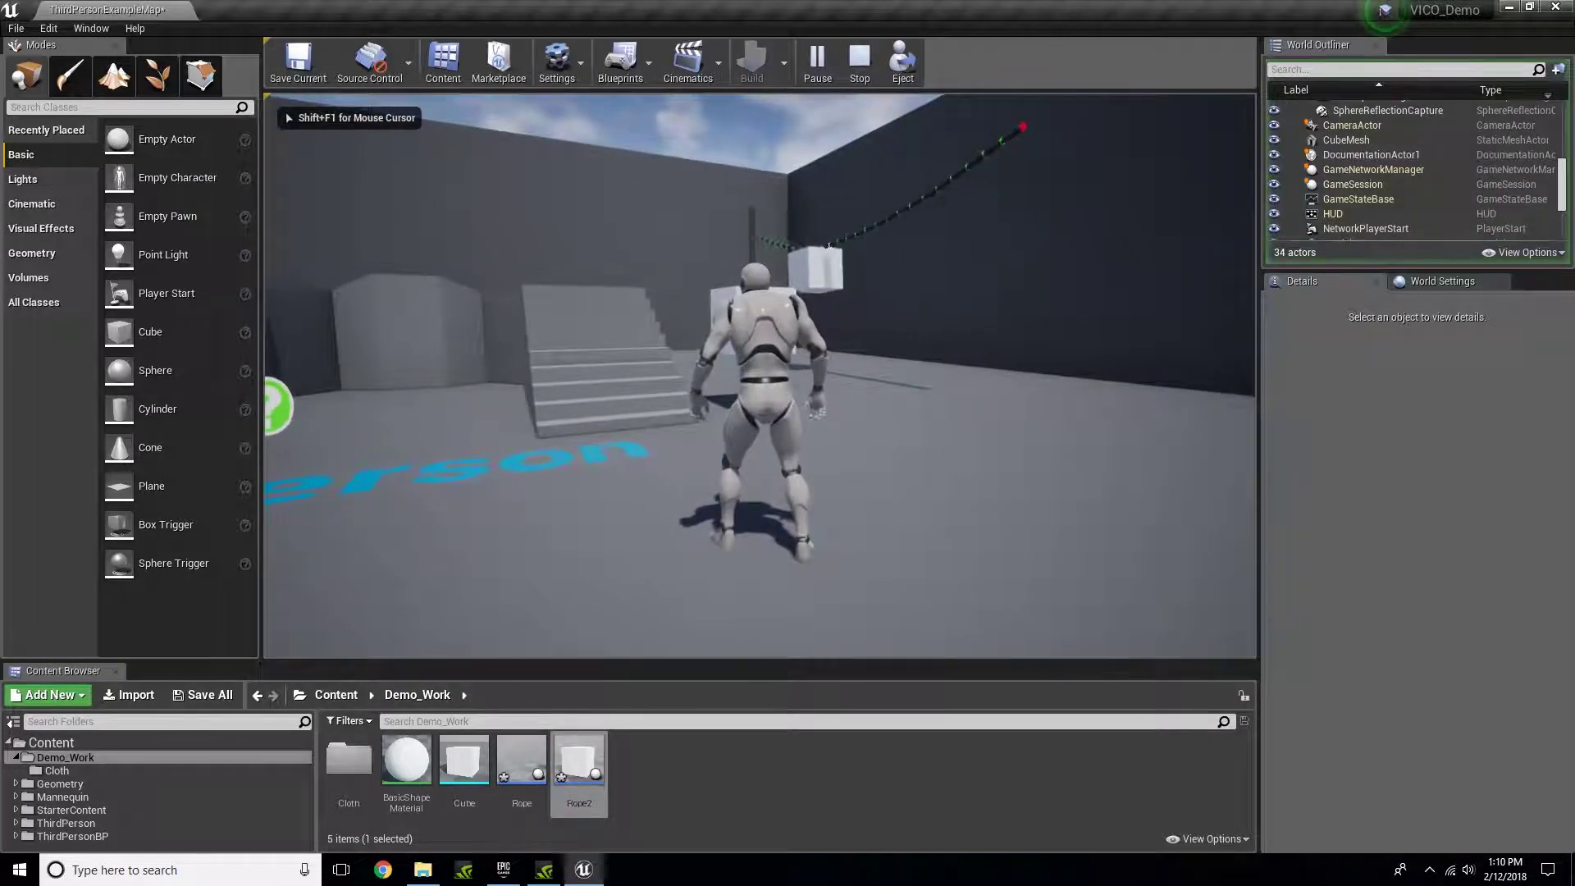
{"action": "key", "text": "w"}
{"action": "key", "text": "d"}
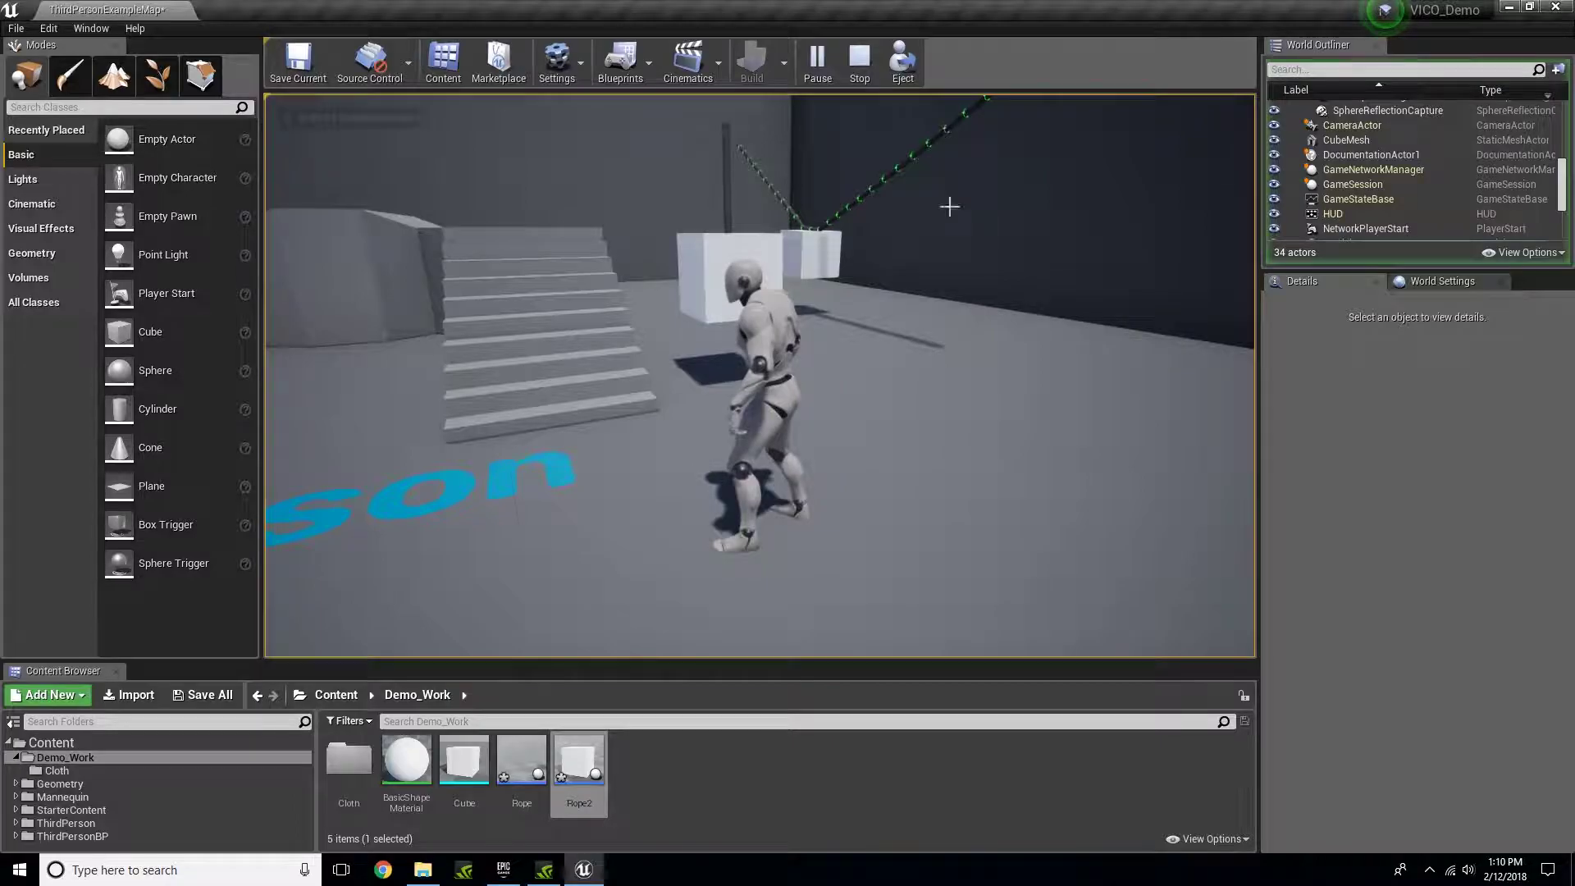
{"action": "key", "text": "Escape"}
Place another instance of the Rope blueprint in the level and raise it to location -1080, 900, 780.
{"action": "right_click_drag", "start_coordinate": [759, 375], "coordinate": [787, 394]}
{"action": "key", "text": "s"}
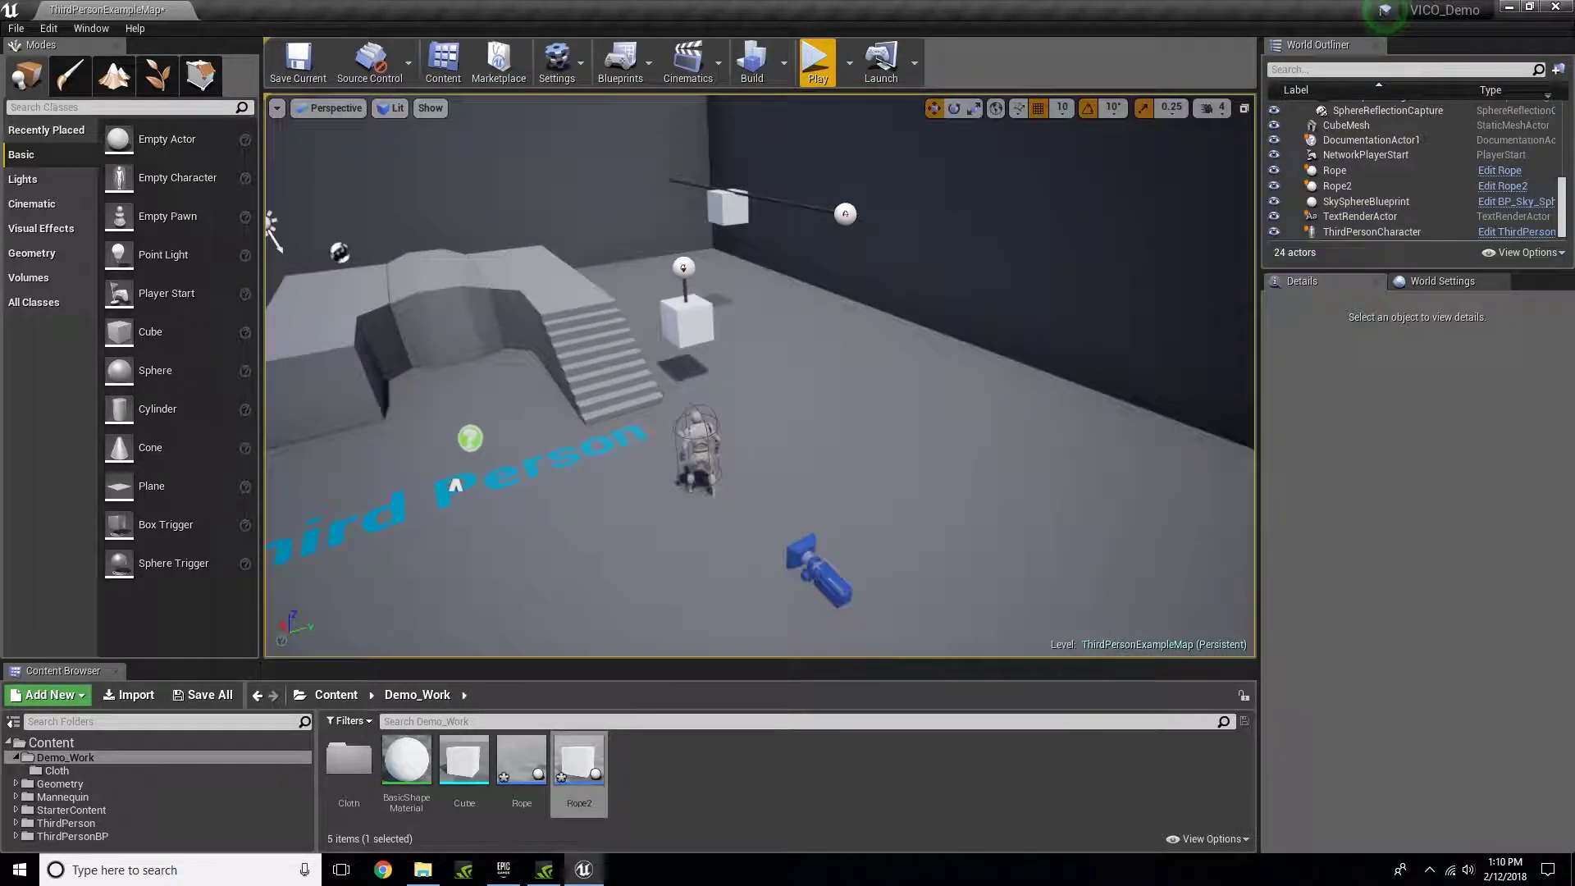
{"action": "left_click", "coordinate": [523, 753]}
{"action": "left_click_drag", "start_coordinate": [524, 753], "coordinate": [1008, 484]}
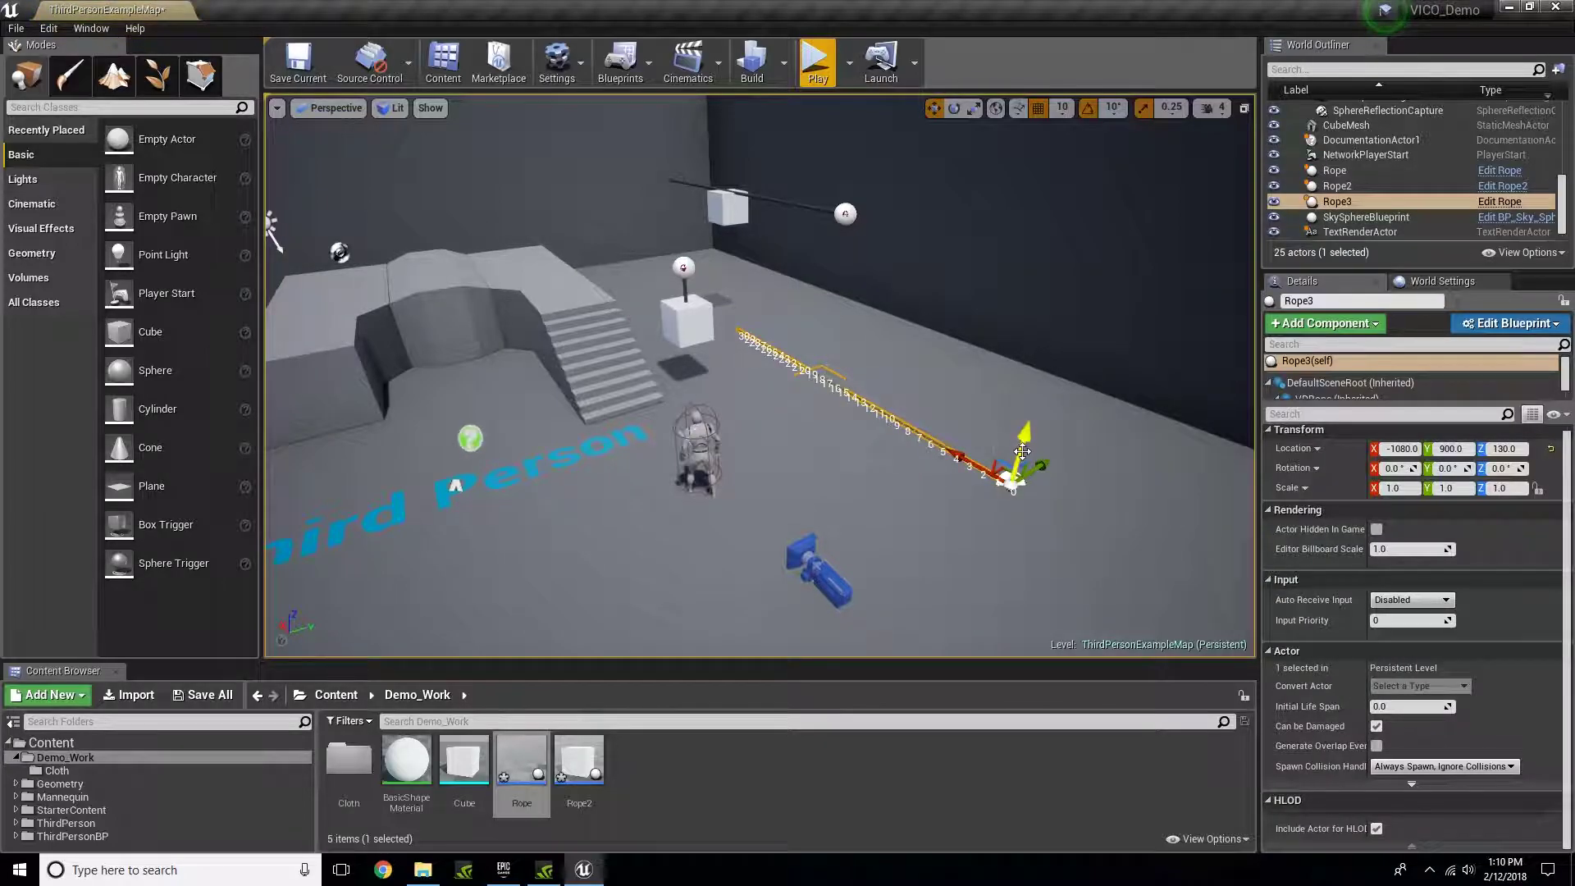
{"action": "left_click_drag", "start_coordinate": [1059, 229], "coordinate": [1109, 65]}
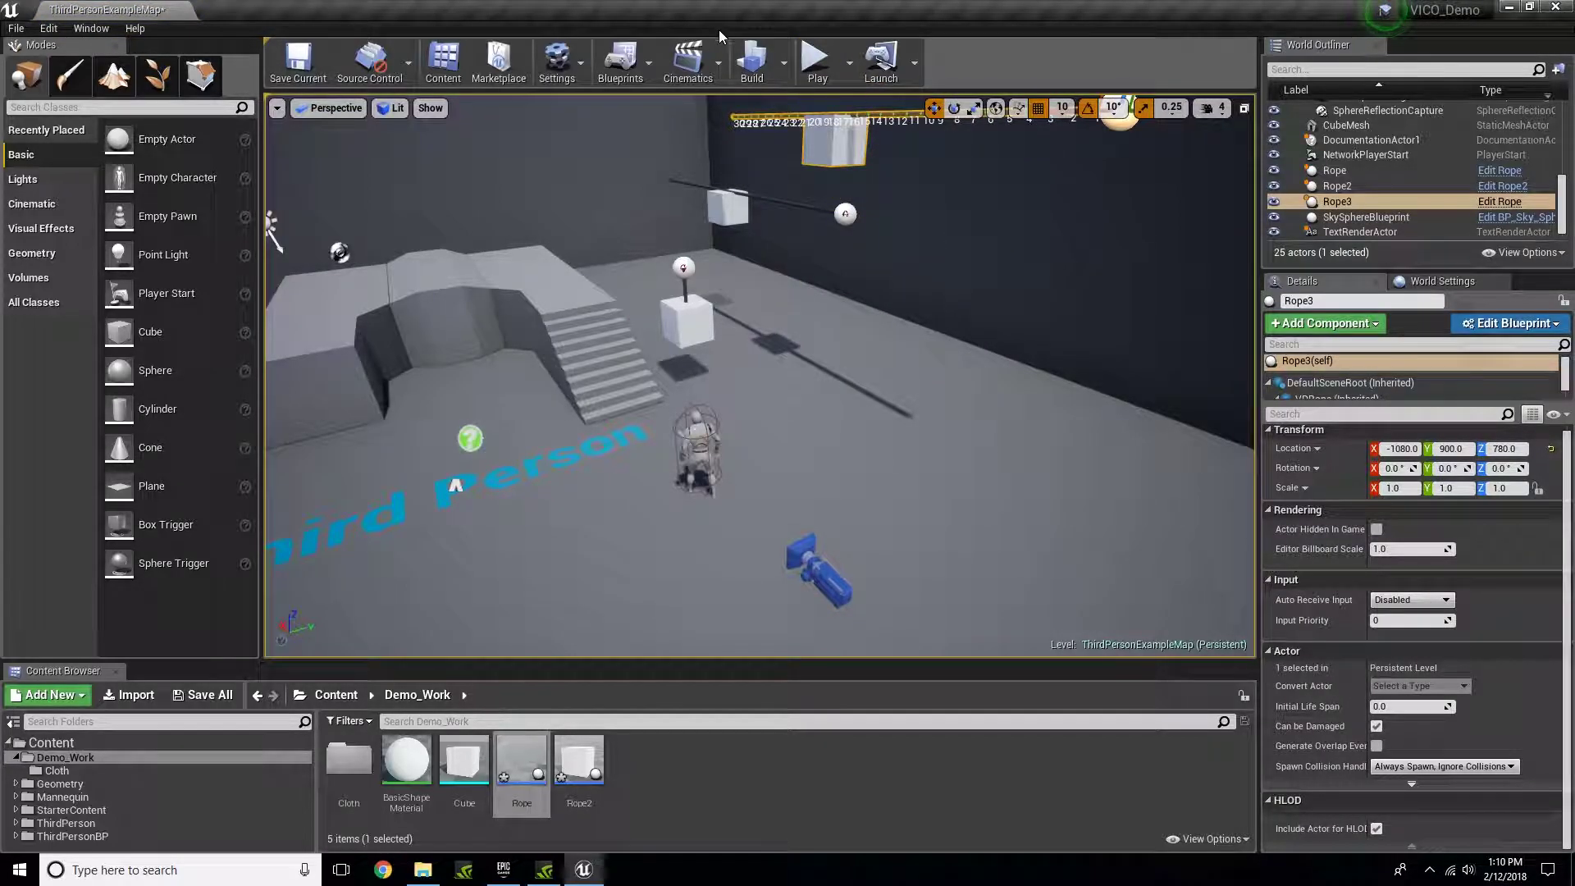
Play the level and move the character around to observe the cubes hanging on all three rope actors.
{"action": "left_click", "coordinate": [814, 59]}
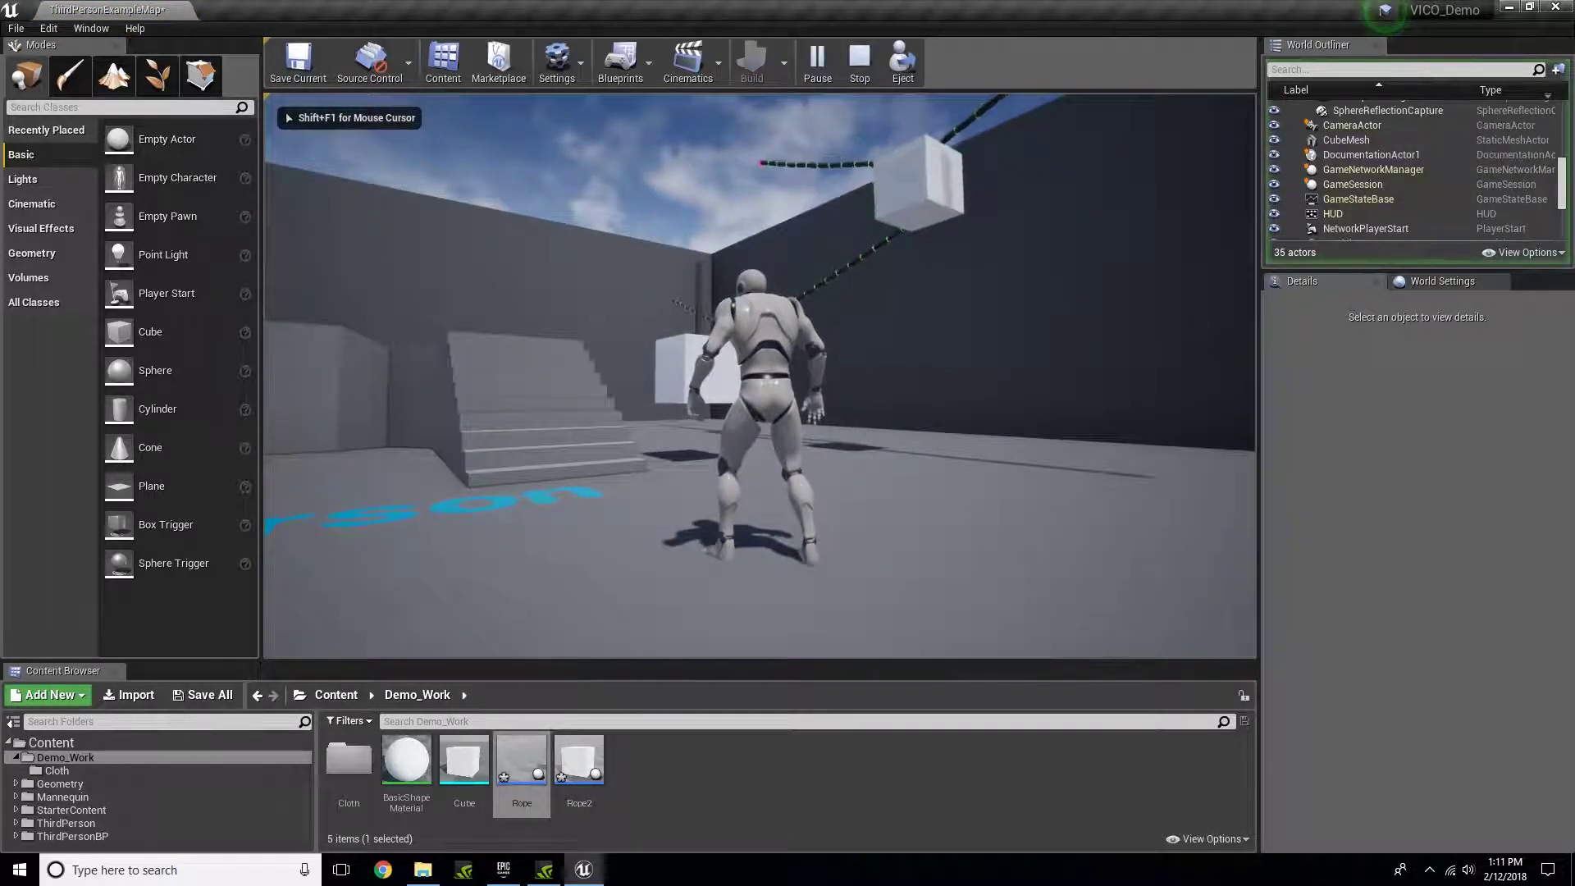
{"action": "mouse_move", "coordinate": [759, 375]}
{"action": "key", "text": "w"}
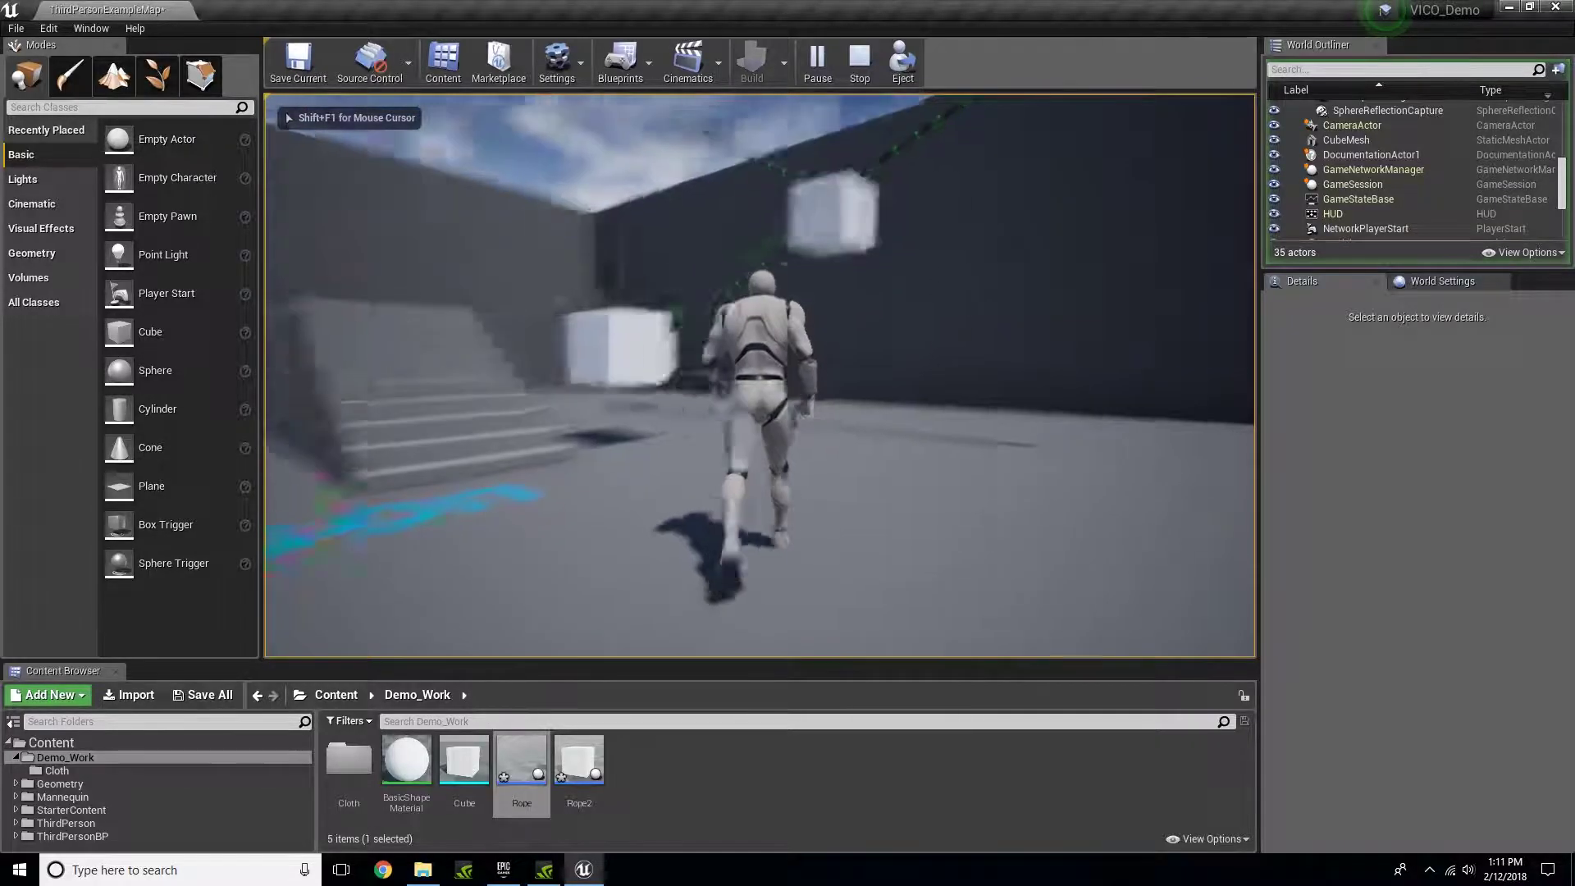
{"action": "key", "text": "a"}
{"action": "key", "text": "d"}
{"action": "key", "text": "s"}
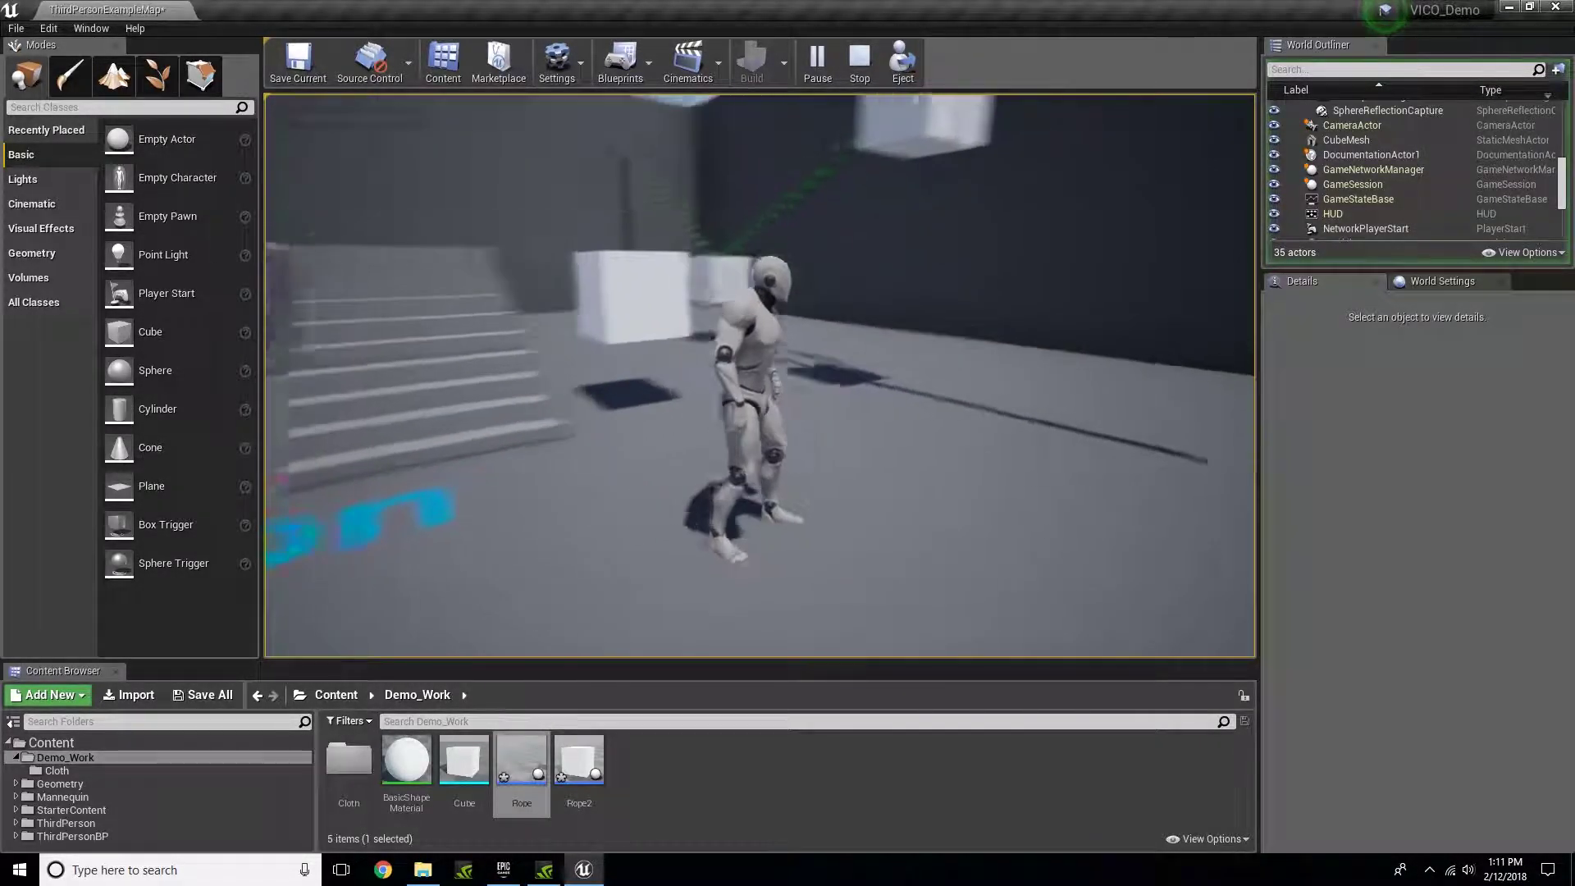
{"action": "key", "text": "d"}
{"action": "key", "text": "w"}
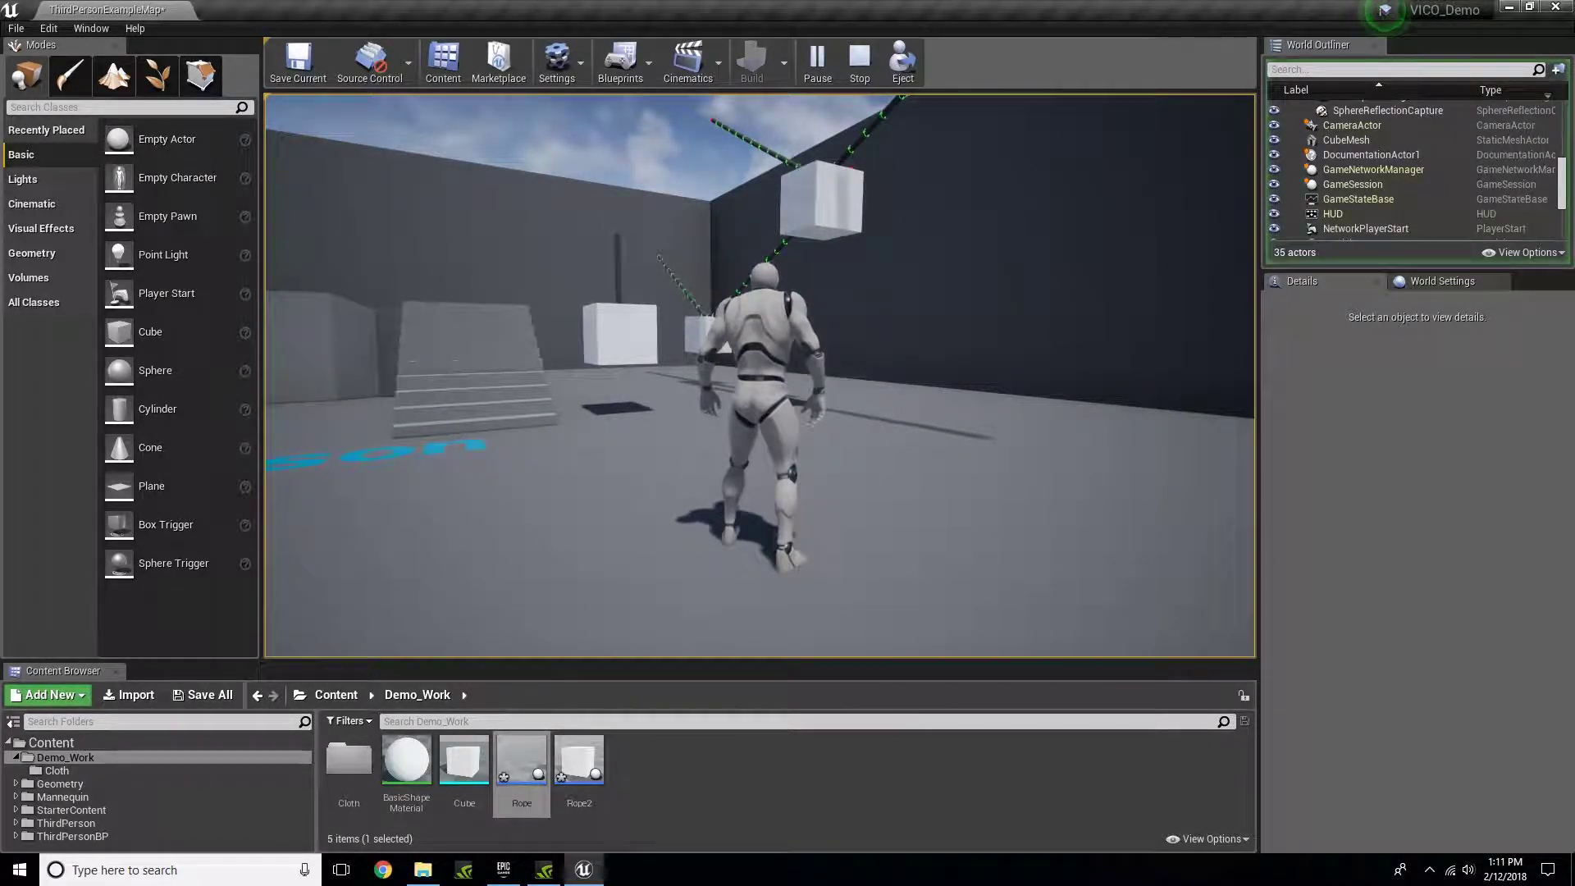
{"action": "key", "text": "w"}
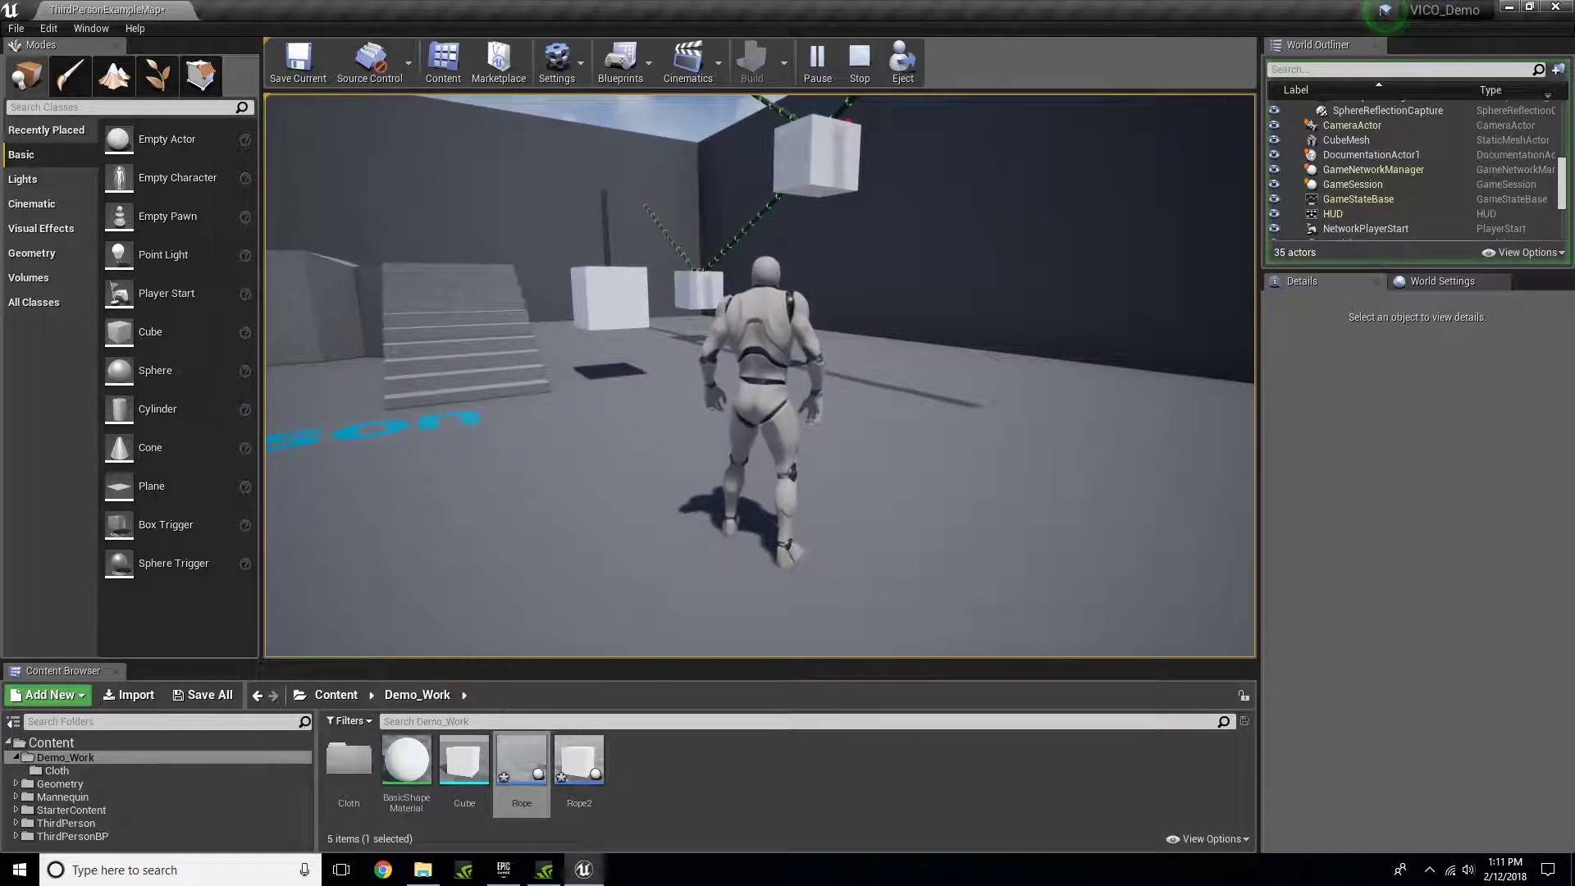